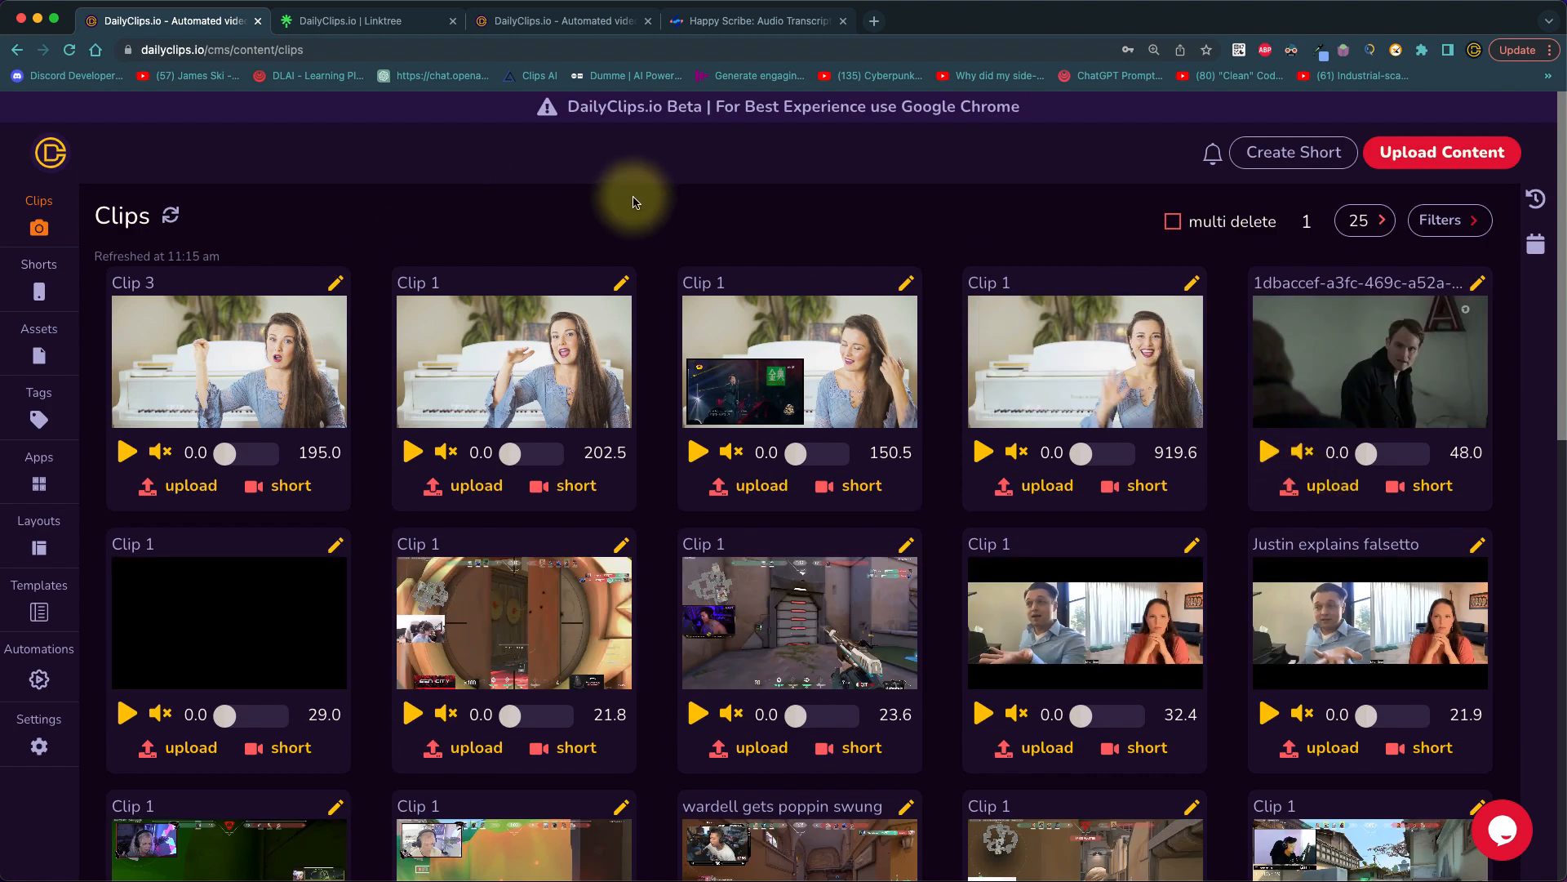
Open the last clip on the page (13.6 s) as a short and fit Selection 1 over the streamer's face camera.
{"action": "scroll", "coordinate": [1053, 261], "scroll_direction": "down", "scroll_amount": 12}
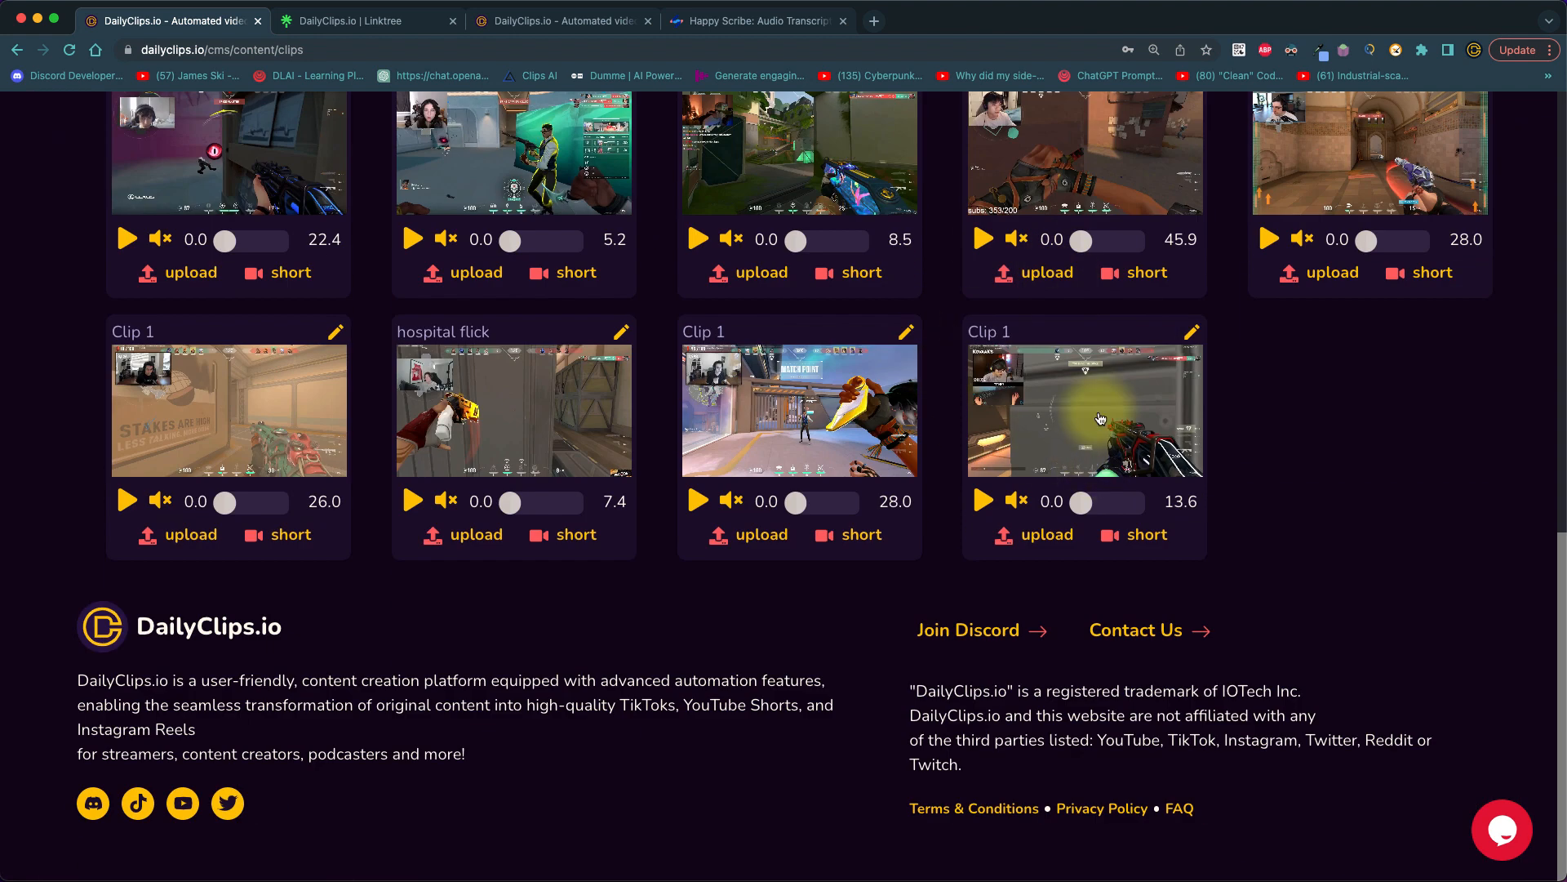
{"action": "left_click", "coordinate": [1137, 539]}
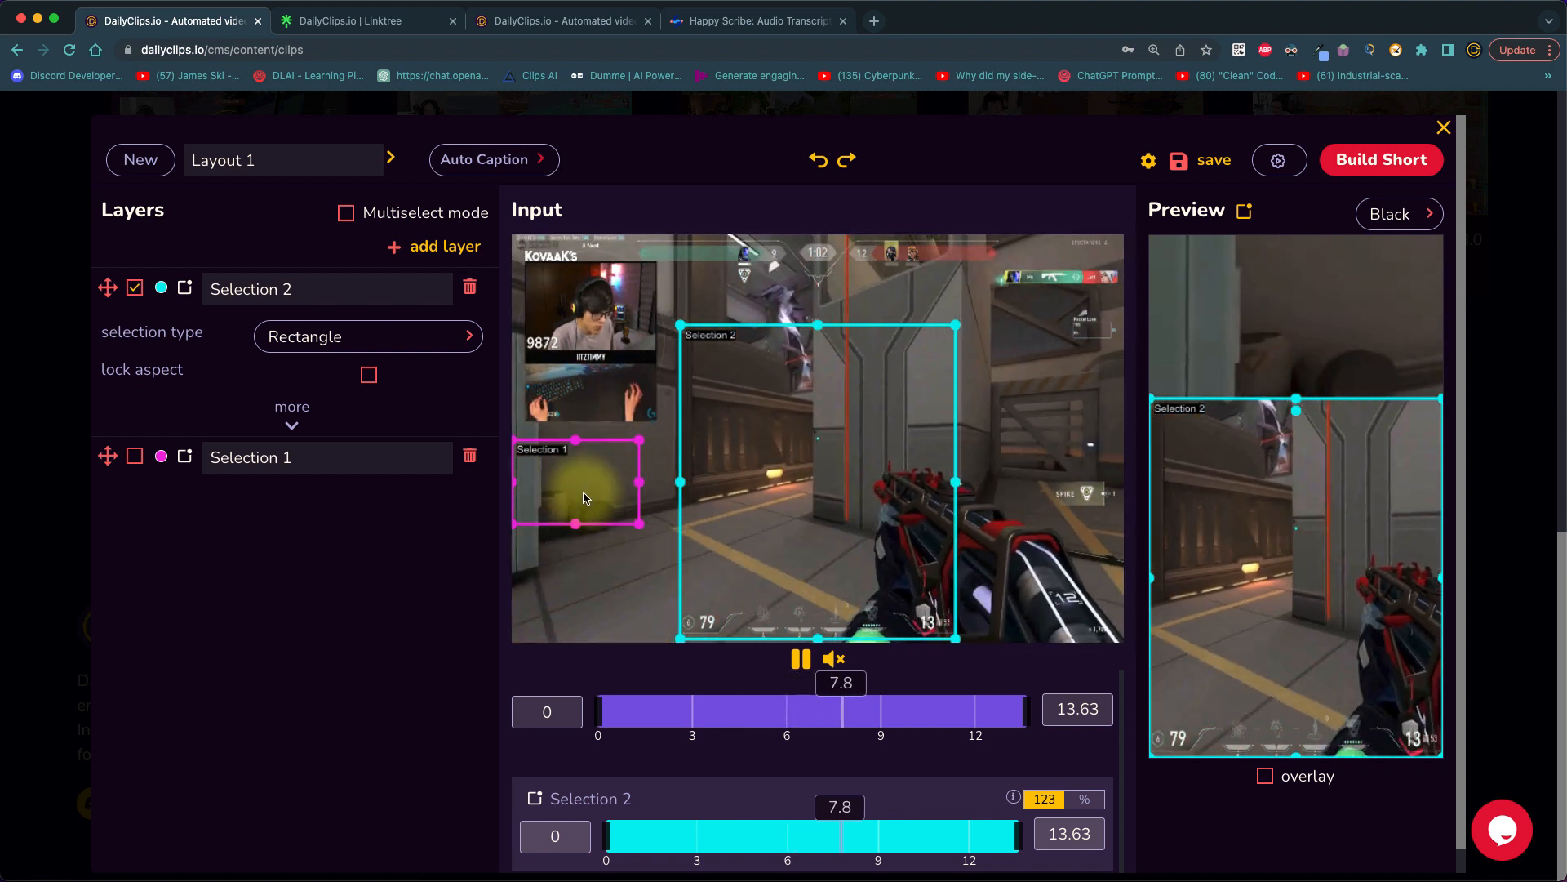
{"action": "left_click_drag", "start_coordinate": [588, 481], "coordinate": [603, 306]}
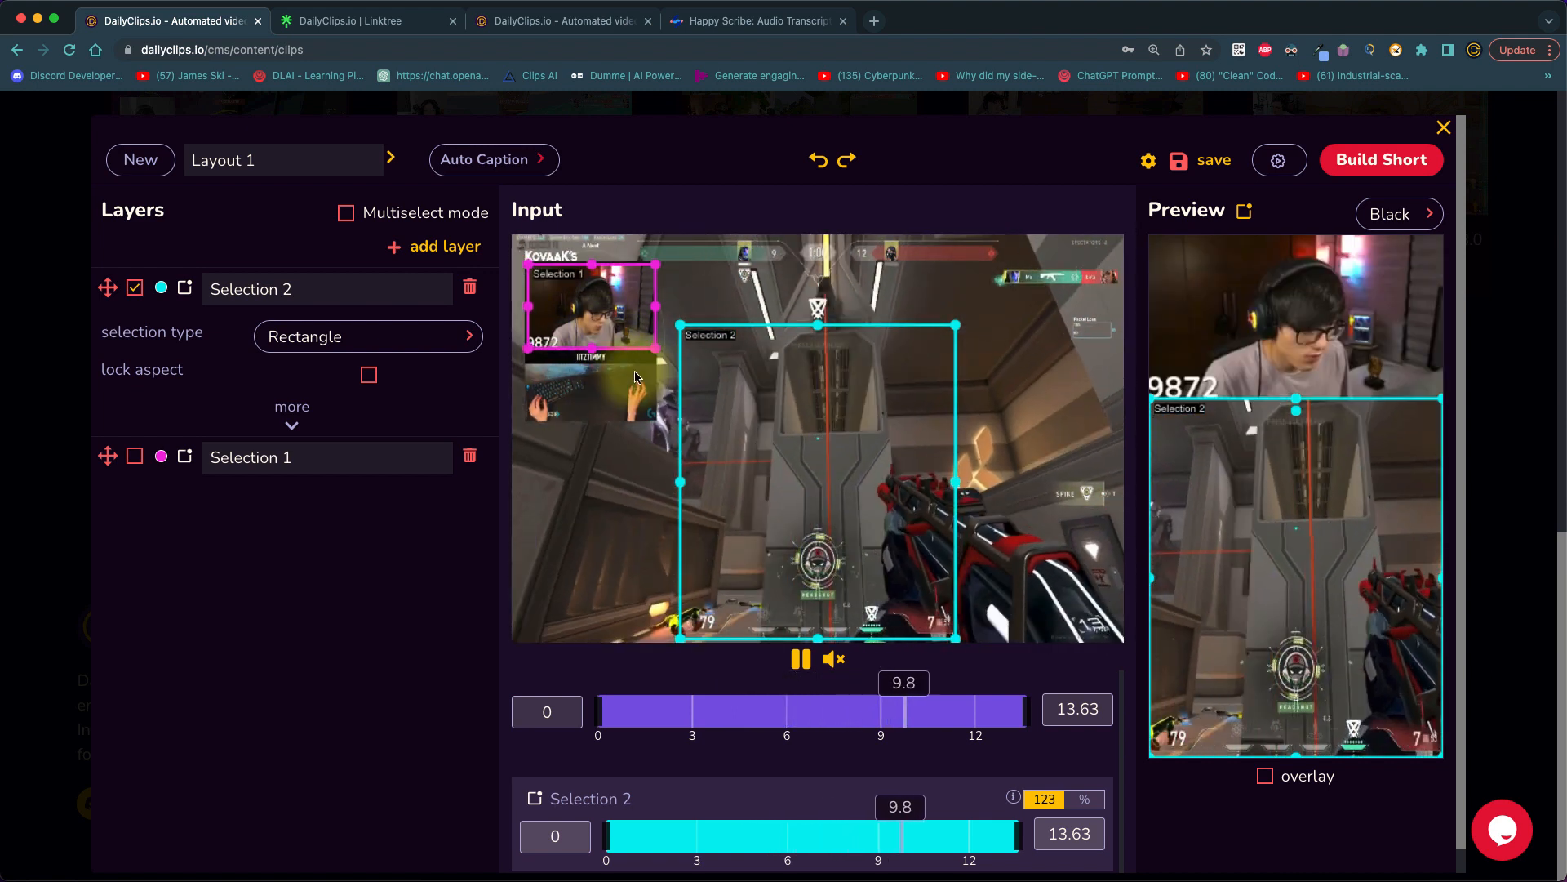
{"action": "left_click_drag", "start_coordinate": [656, 349], "coordinate": [652, 347]}
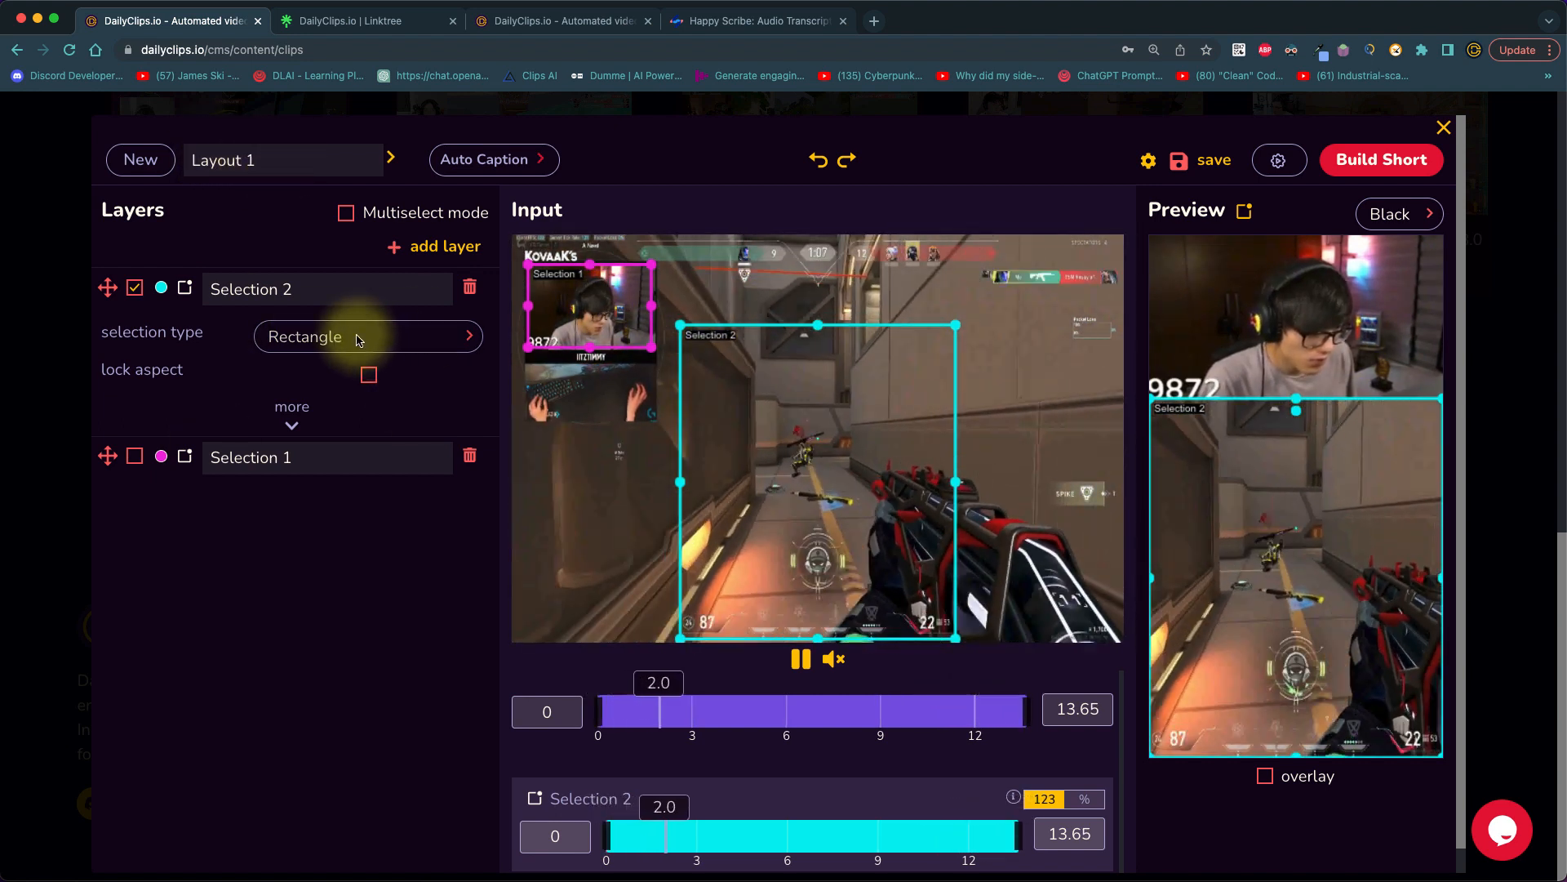
Rename the Selection 1 layer to Facecam and the Selection 2 layer to Game.
{"action": "left_click_drag", "start_coordinate": [296, 457], "coordinate": [150, 454]}
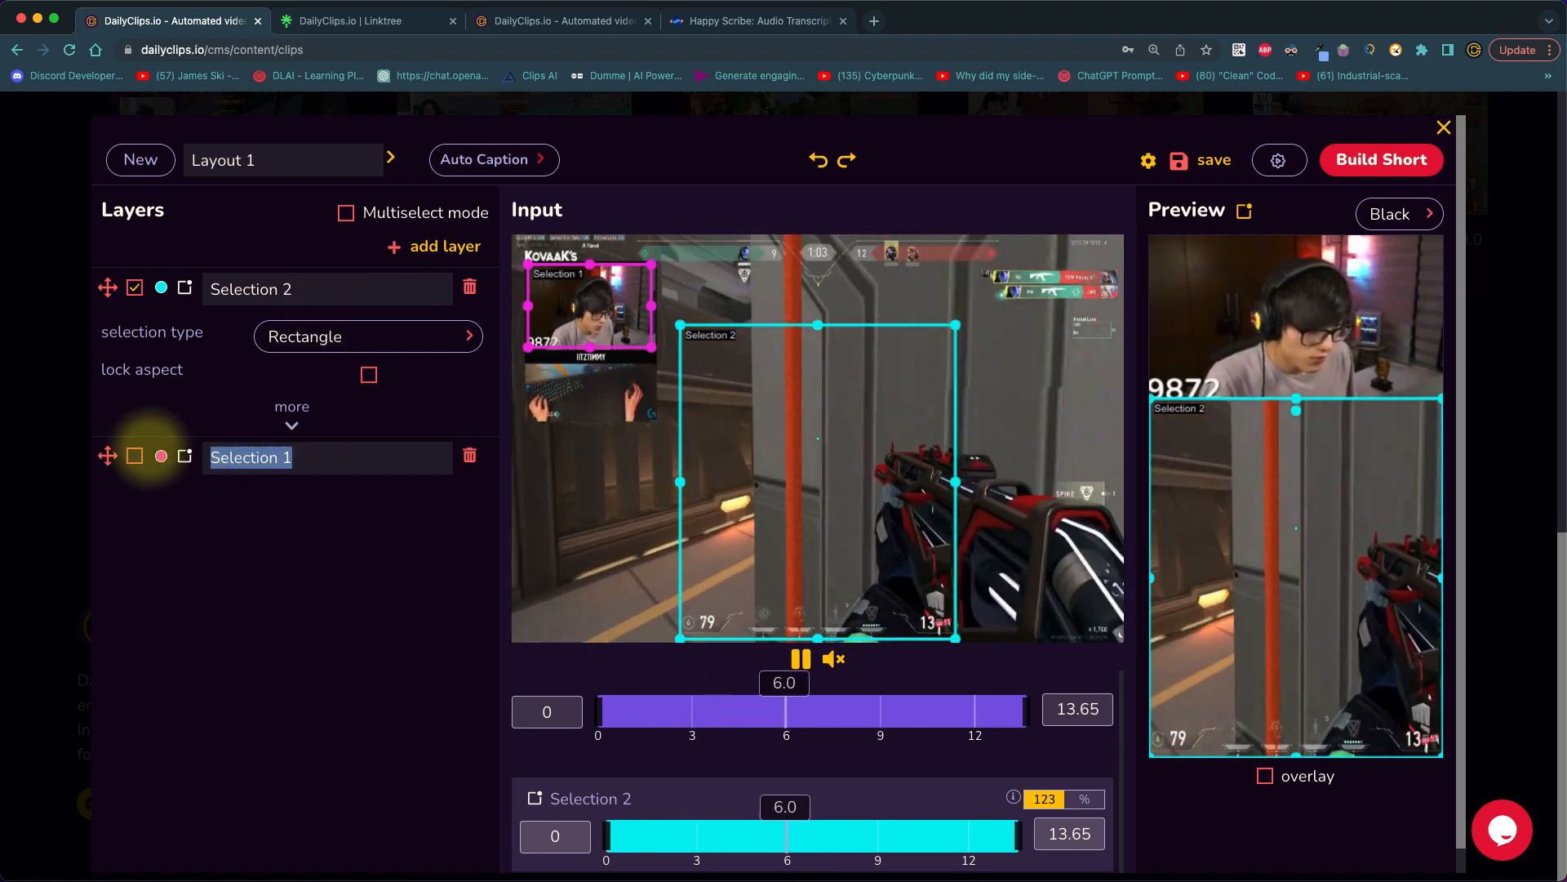
{"action": "type", "text": "Facecam"}
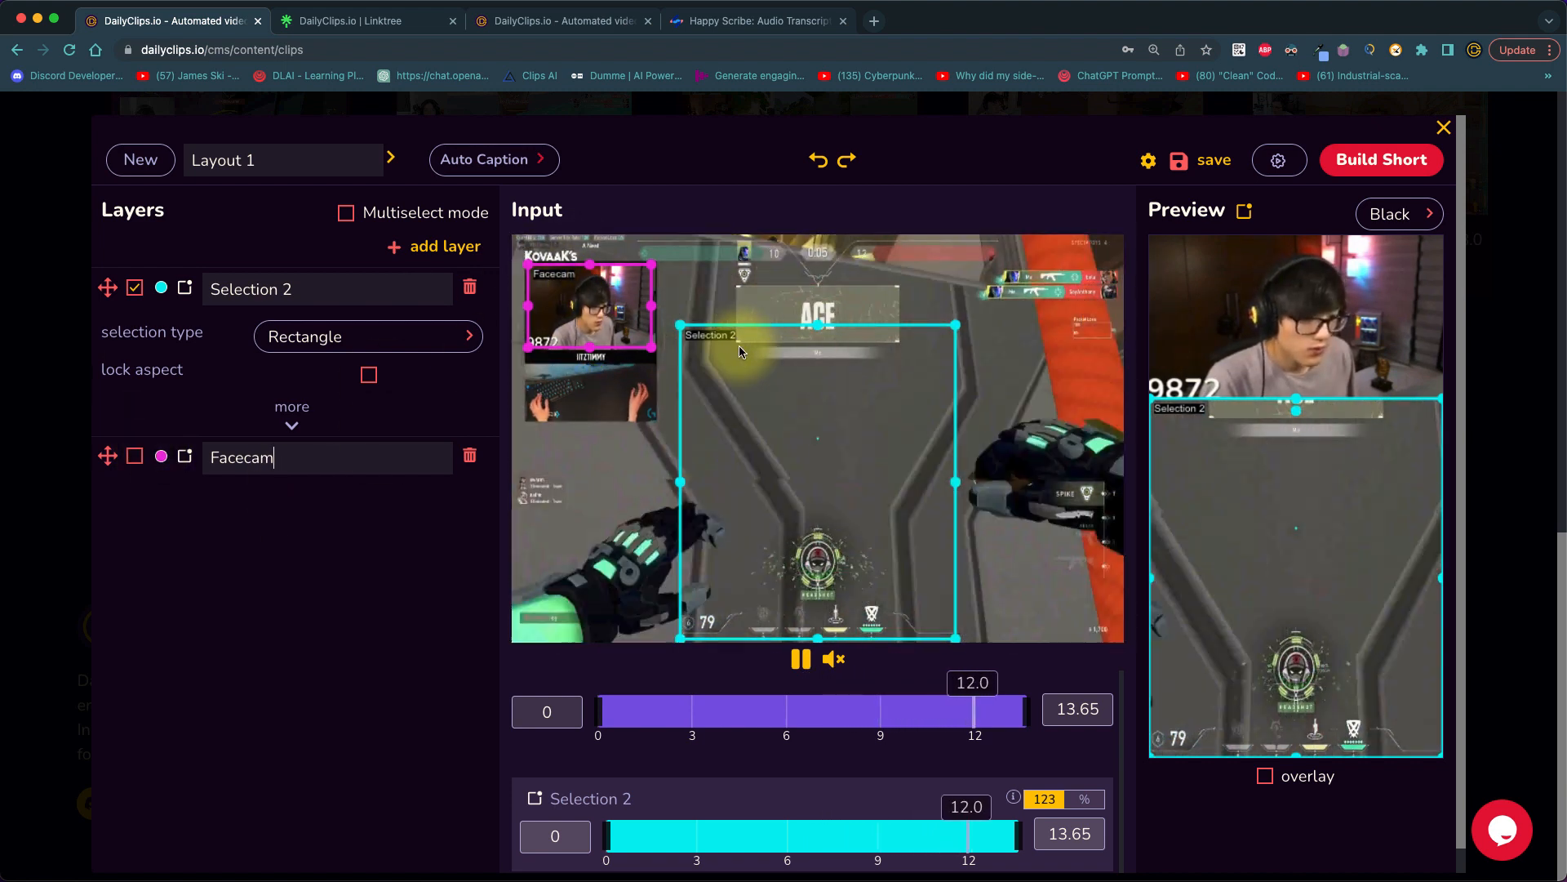
{"action": "left_click_drag", "start_coordinate": [331, 289], "coordinate": [155, 291]}
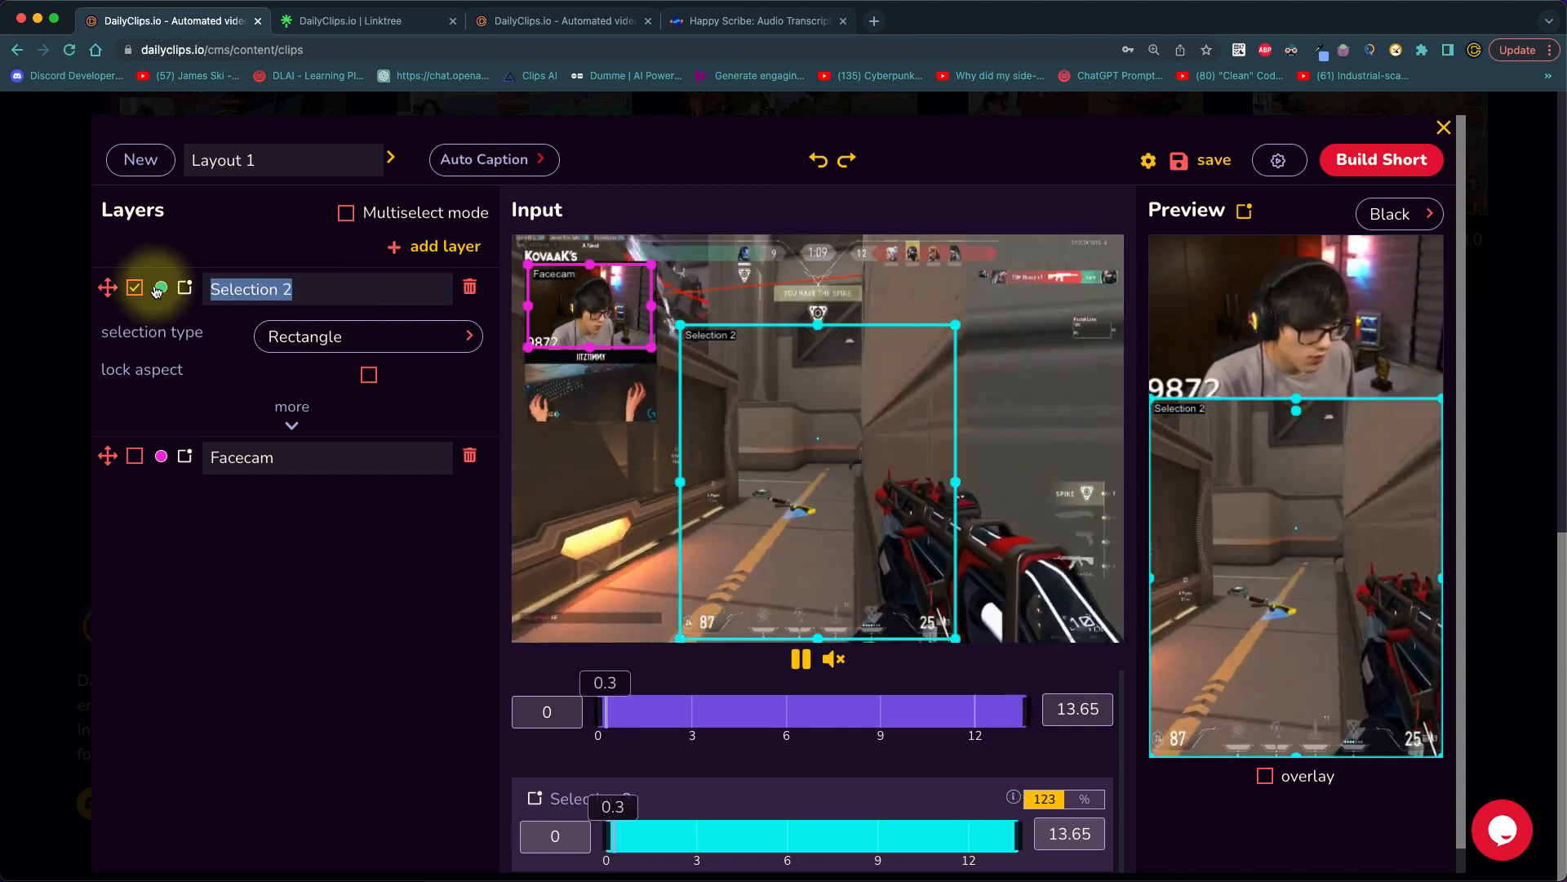
{"action": "key", "text": "BackSpace"}
{"action": "key", "text": "BackSpace"}
{"action": "type", "text": "Gam"}
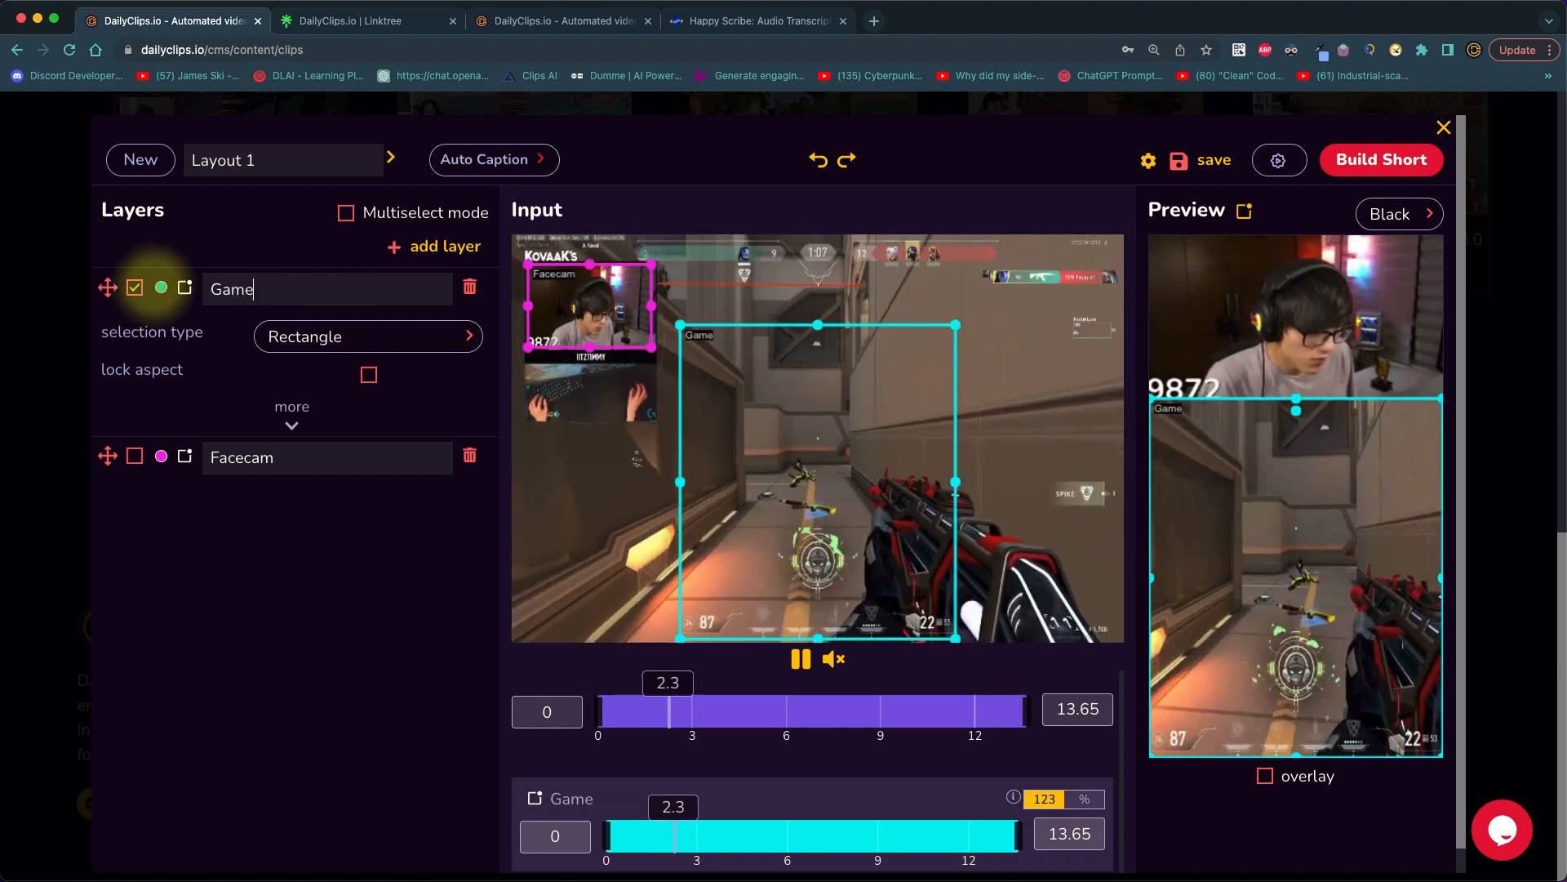
{"action": "type", "text": "e"}
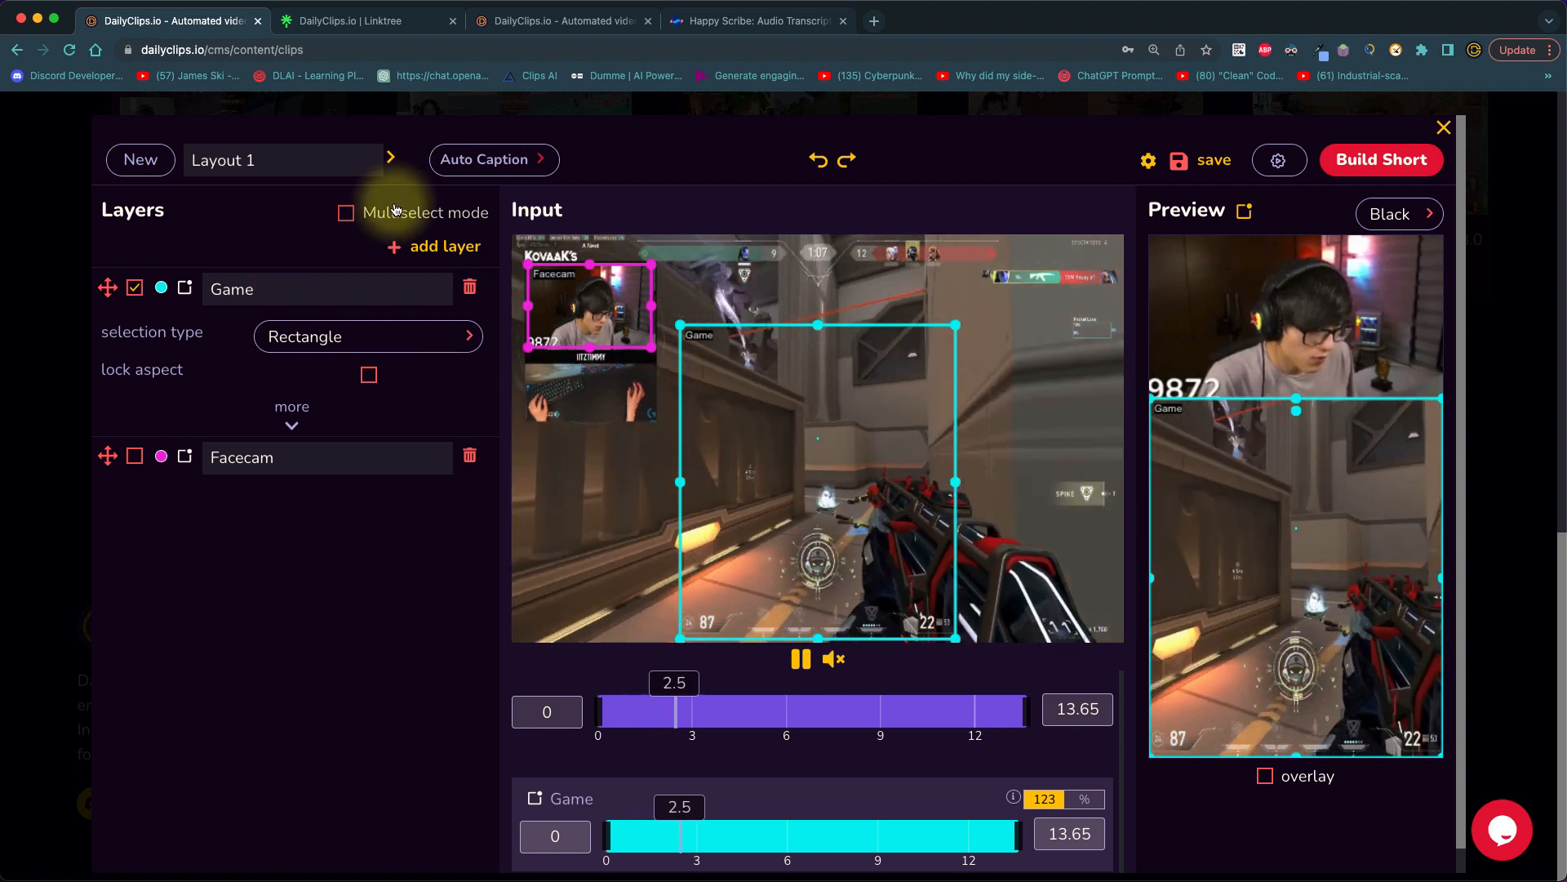
Add a selection layer and fit its region over the hand camera footage in the input video.
{"action": "left_click", "coordinate": [424, 246]}
{"action": "left_click", "coordinate": [405, 281]}
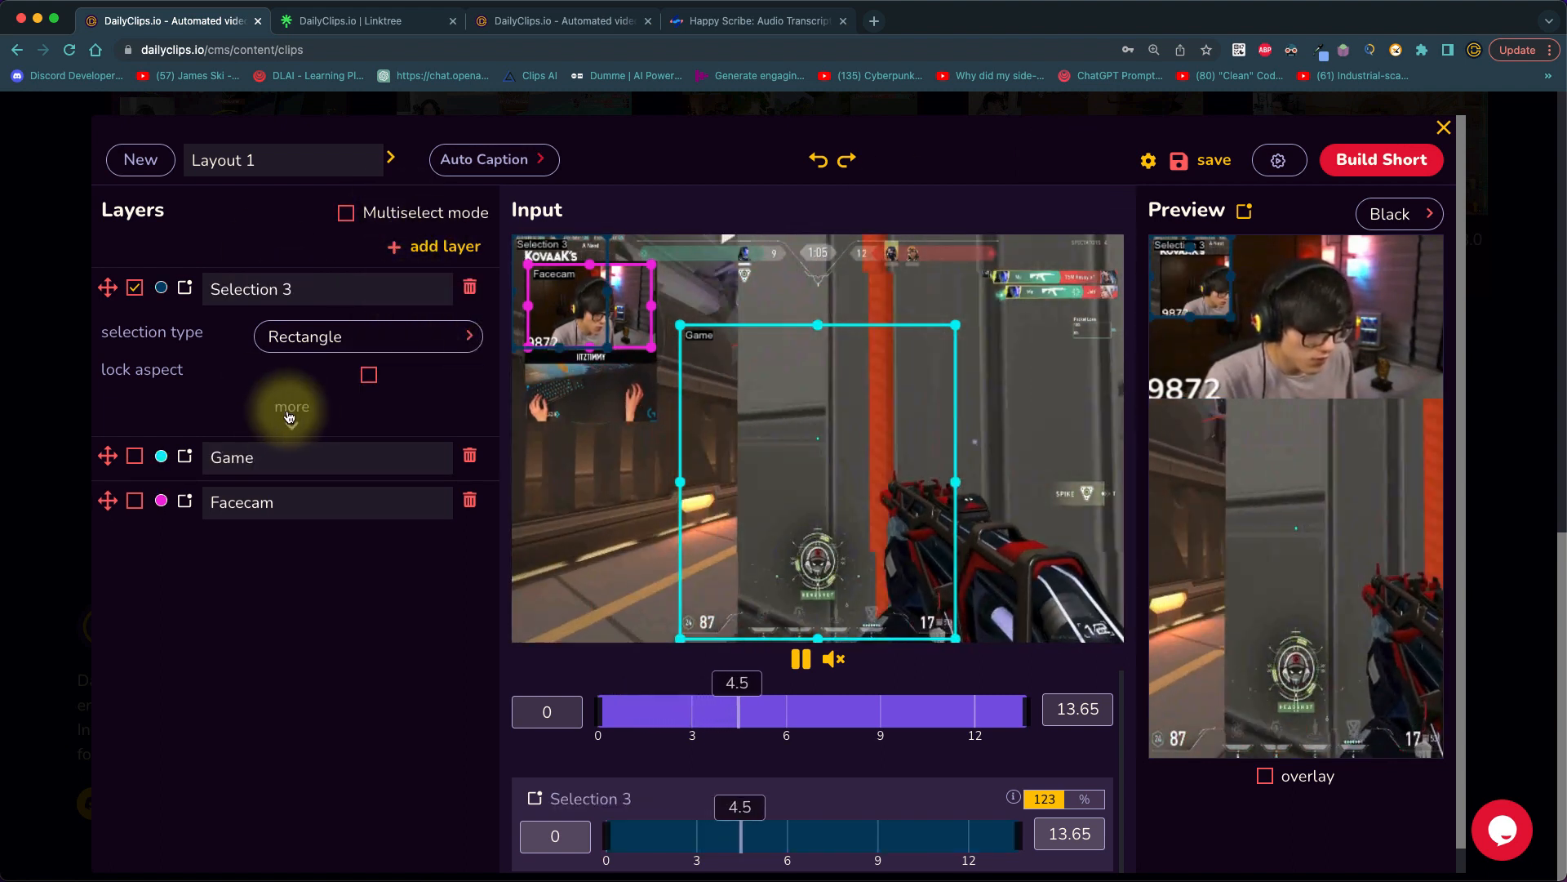
{"action": "left_click_drag", "start_coordinate": [312, 287], "coordinate": [198, 287]}
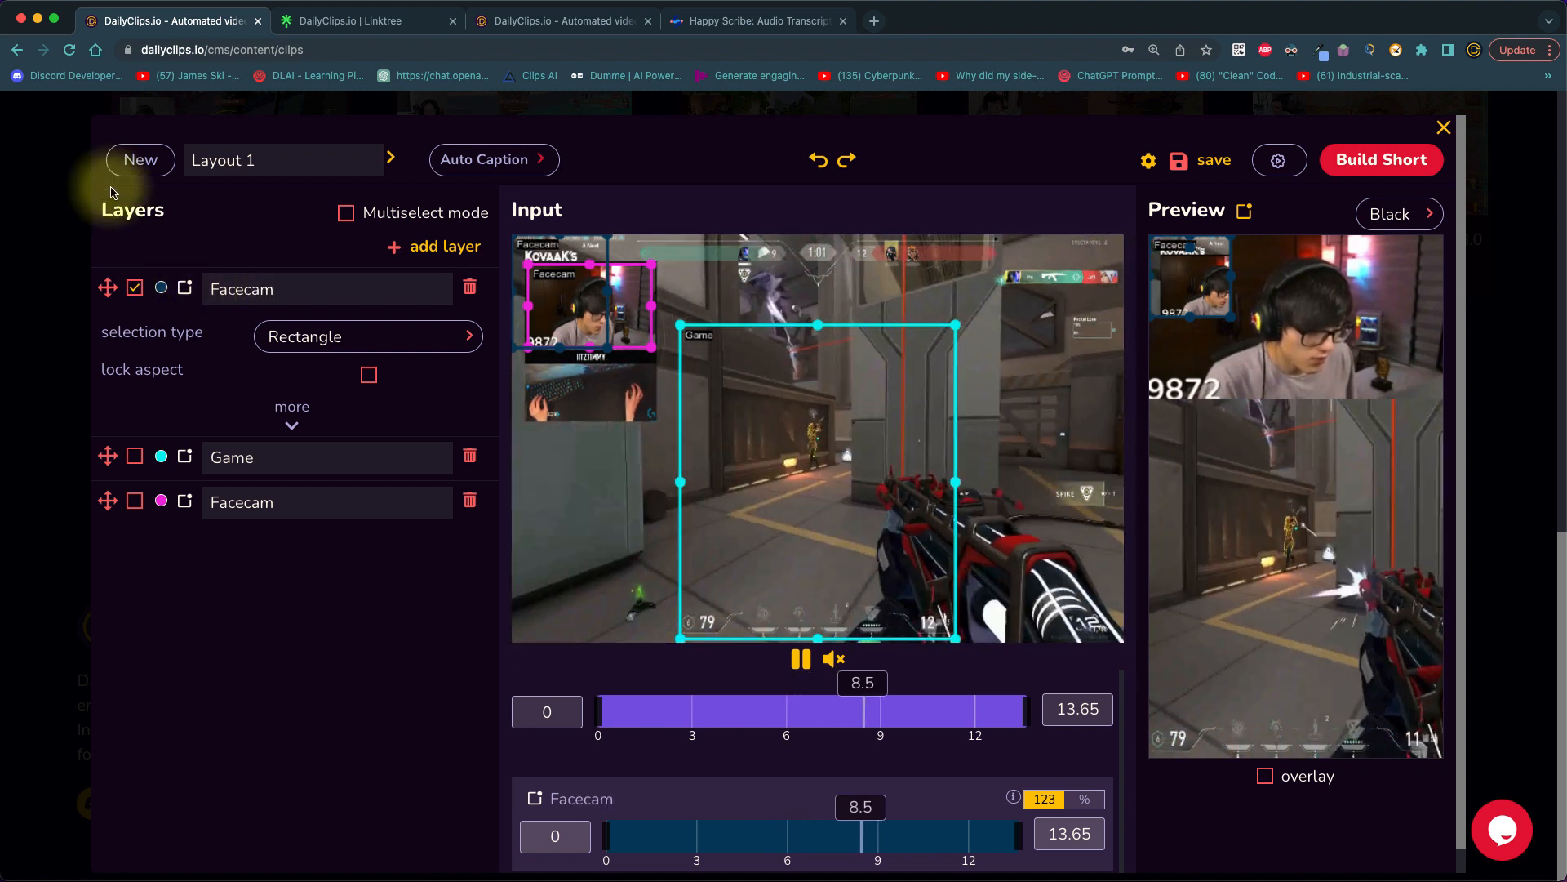
{"action": "left_click_drag", "start_coordinate": [576, 282], "coordinate": [595, 390]}
{"action": "left_click_drag", "start_coordinate": [629, 478], "coordinate": [618, 397]}
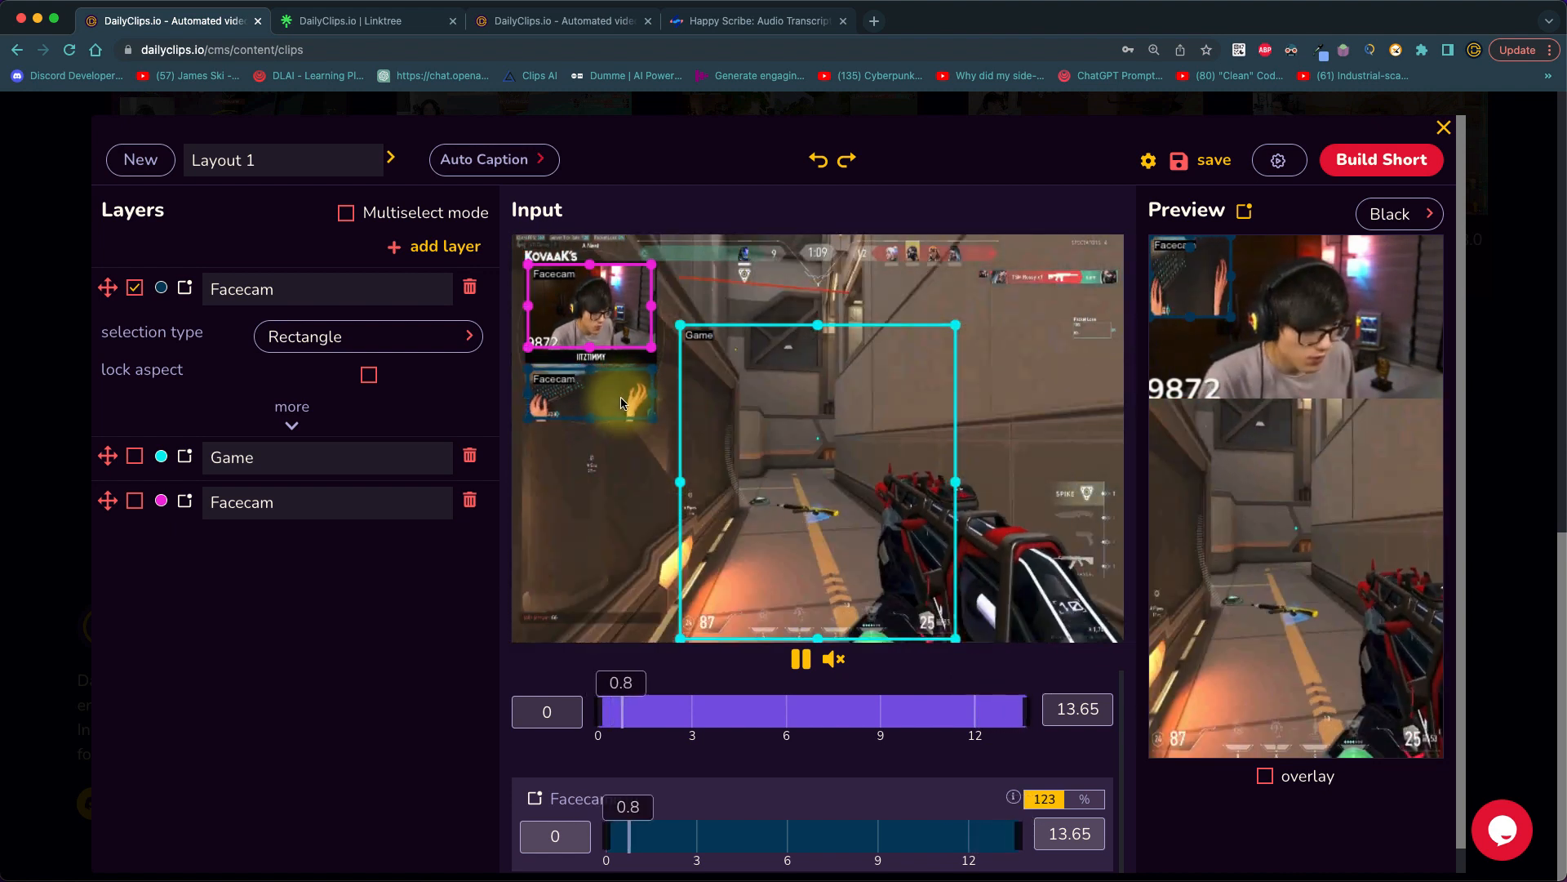
Rename the hand camera's selection layer to Handcam.
{"action": "left_click", "coordinate": [246, 290]}
{"action": "key", "text": "BackSpace"}
{"action": "key", "text": "BackSpace"}
{"action": "key", "text": "BackSpace"}
{"action": "type", "text": "Hand"}
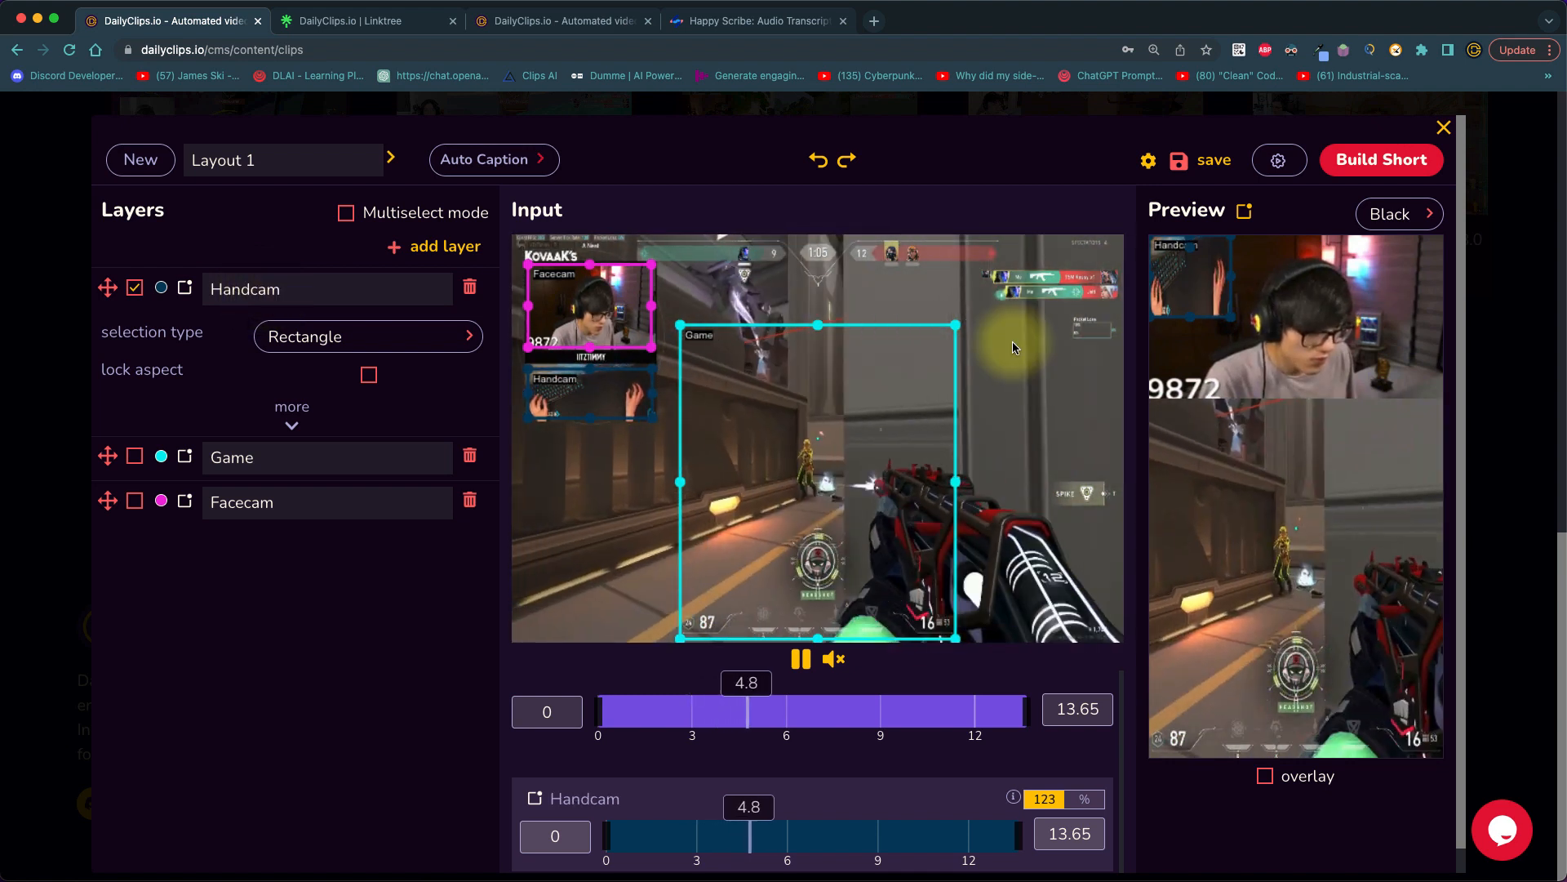
Place the Handcam directly below the facecam in the preview and stretch it into a wide strip from the left edge.
{"action": "left_click_drag", "start_coordinate": [1180, 447], "coordinate": [1170, 450]}
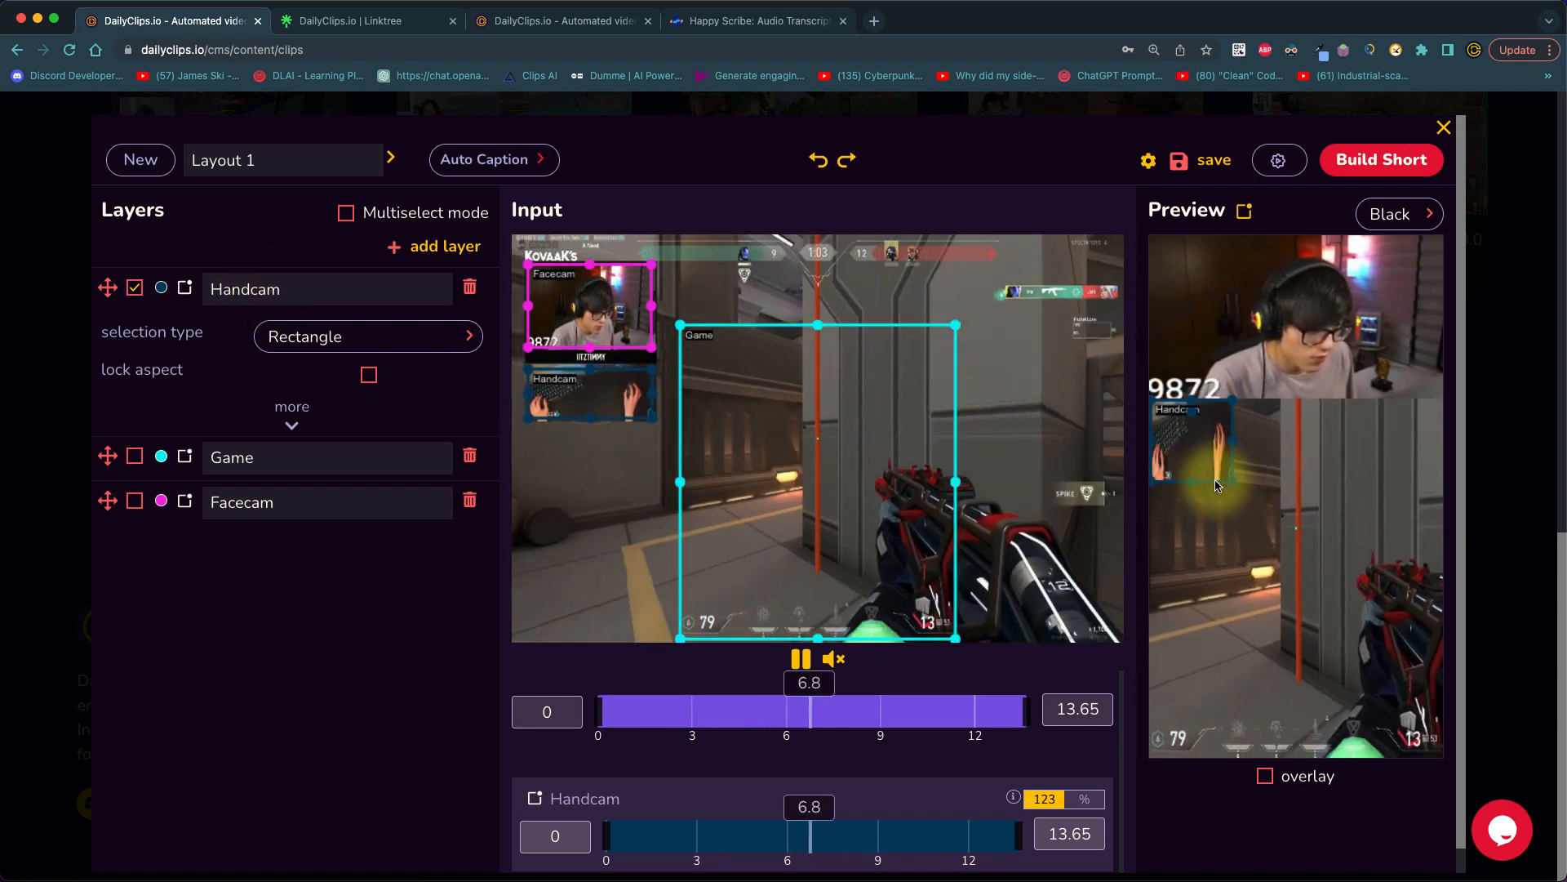
{"action": "left_click_drag", "start_coordinate": [1337, 466], "coordinate": [1368, 457]}
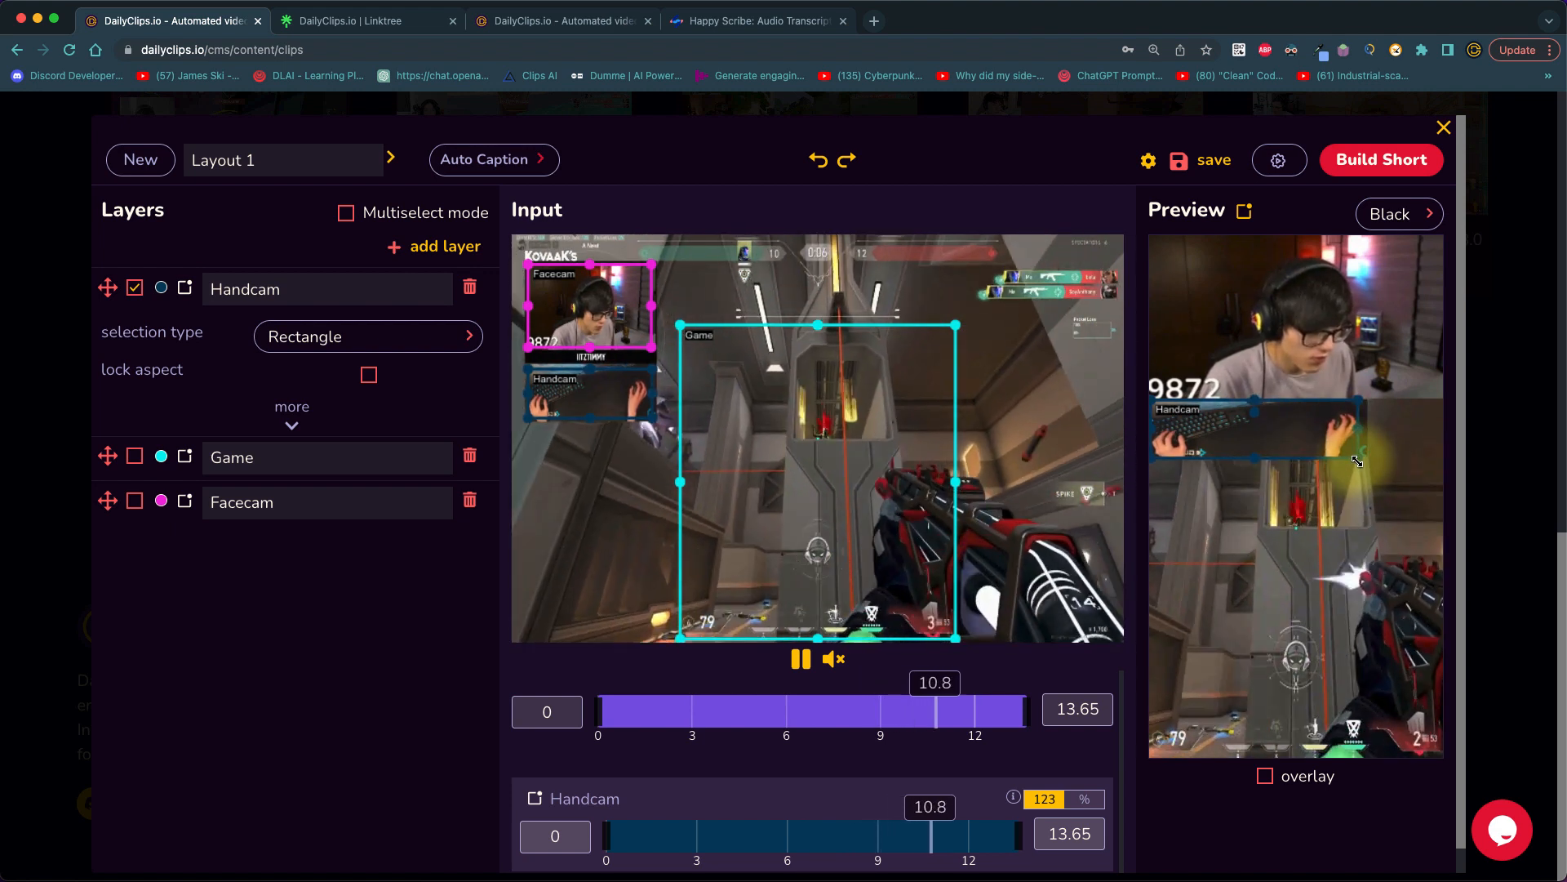
{"action": "left_click_drag", "start_coordinate": [1368, 457], "coordinate": [1359, 458]}
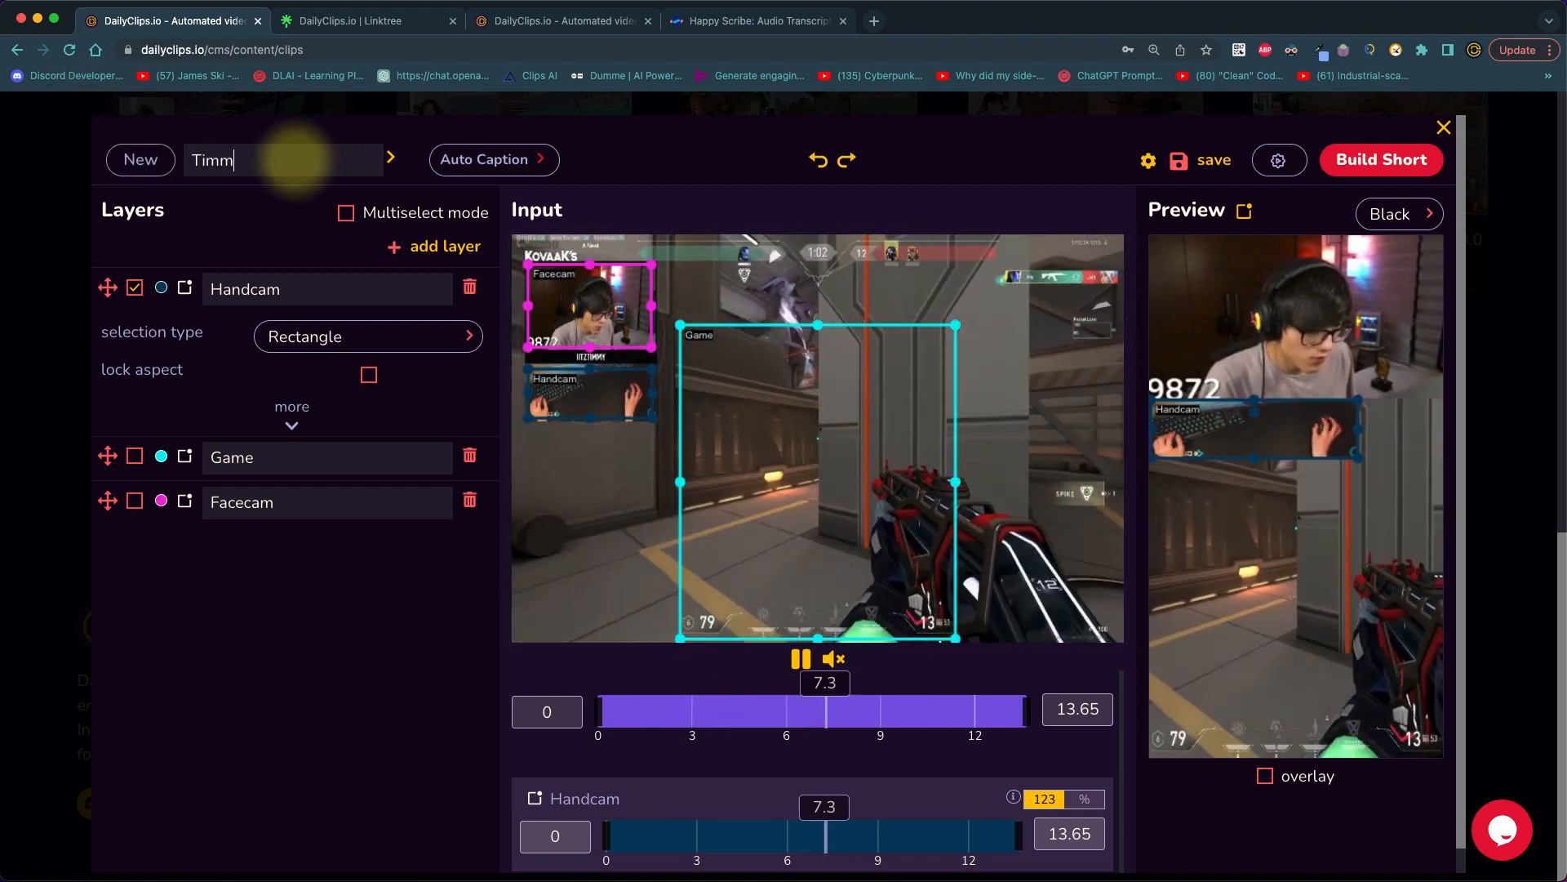
Name the layout Timmy and save it.
{"action": "type", "text": "y"}
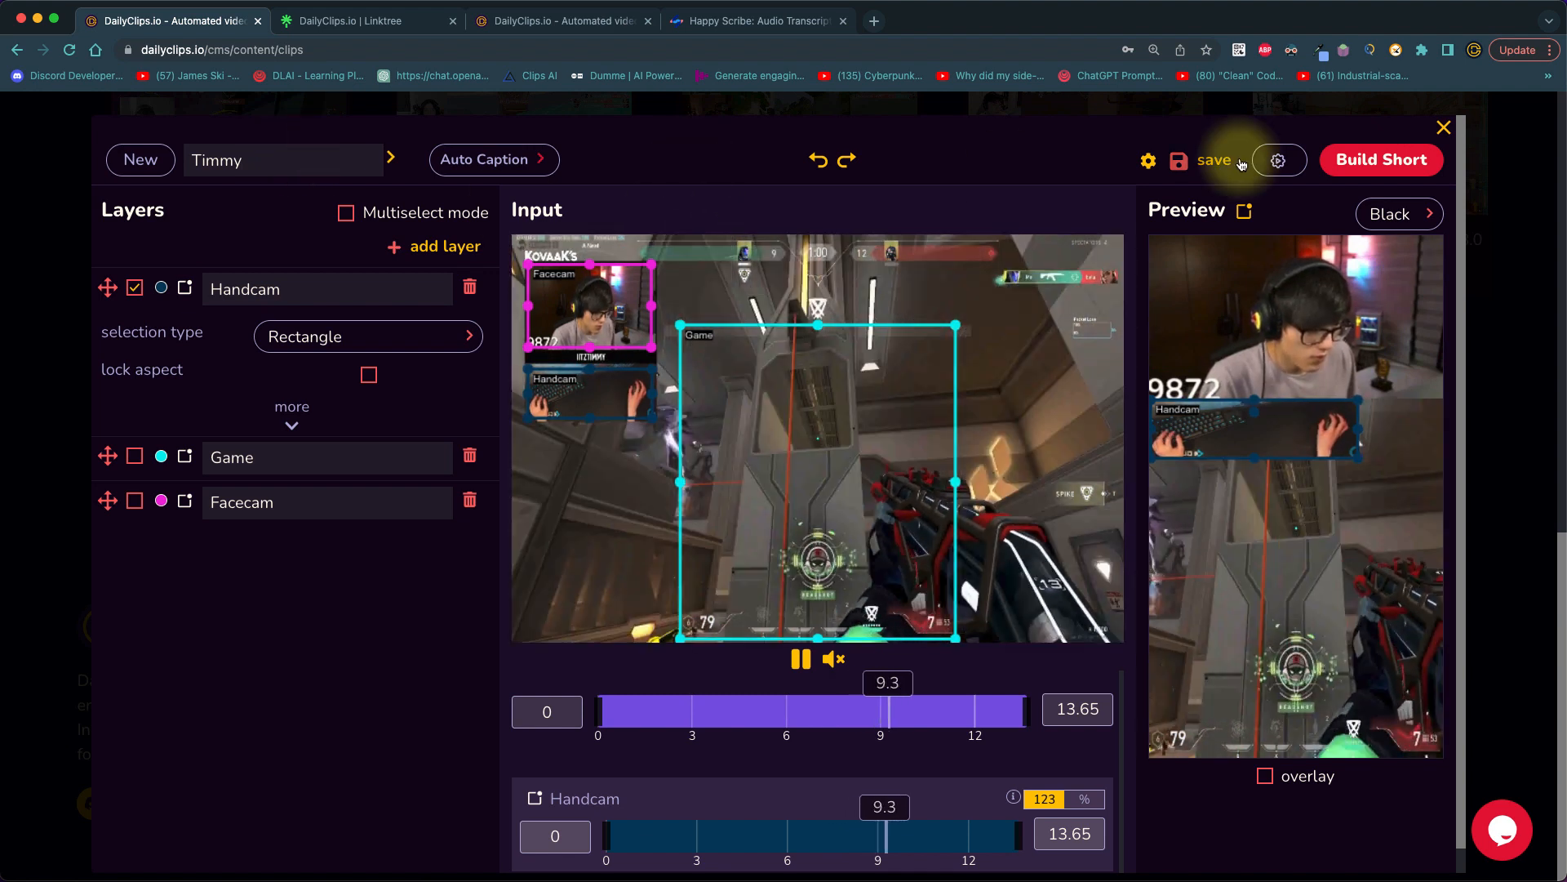
{"action": "left_click", "coordinate": [1209, 163]}
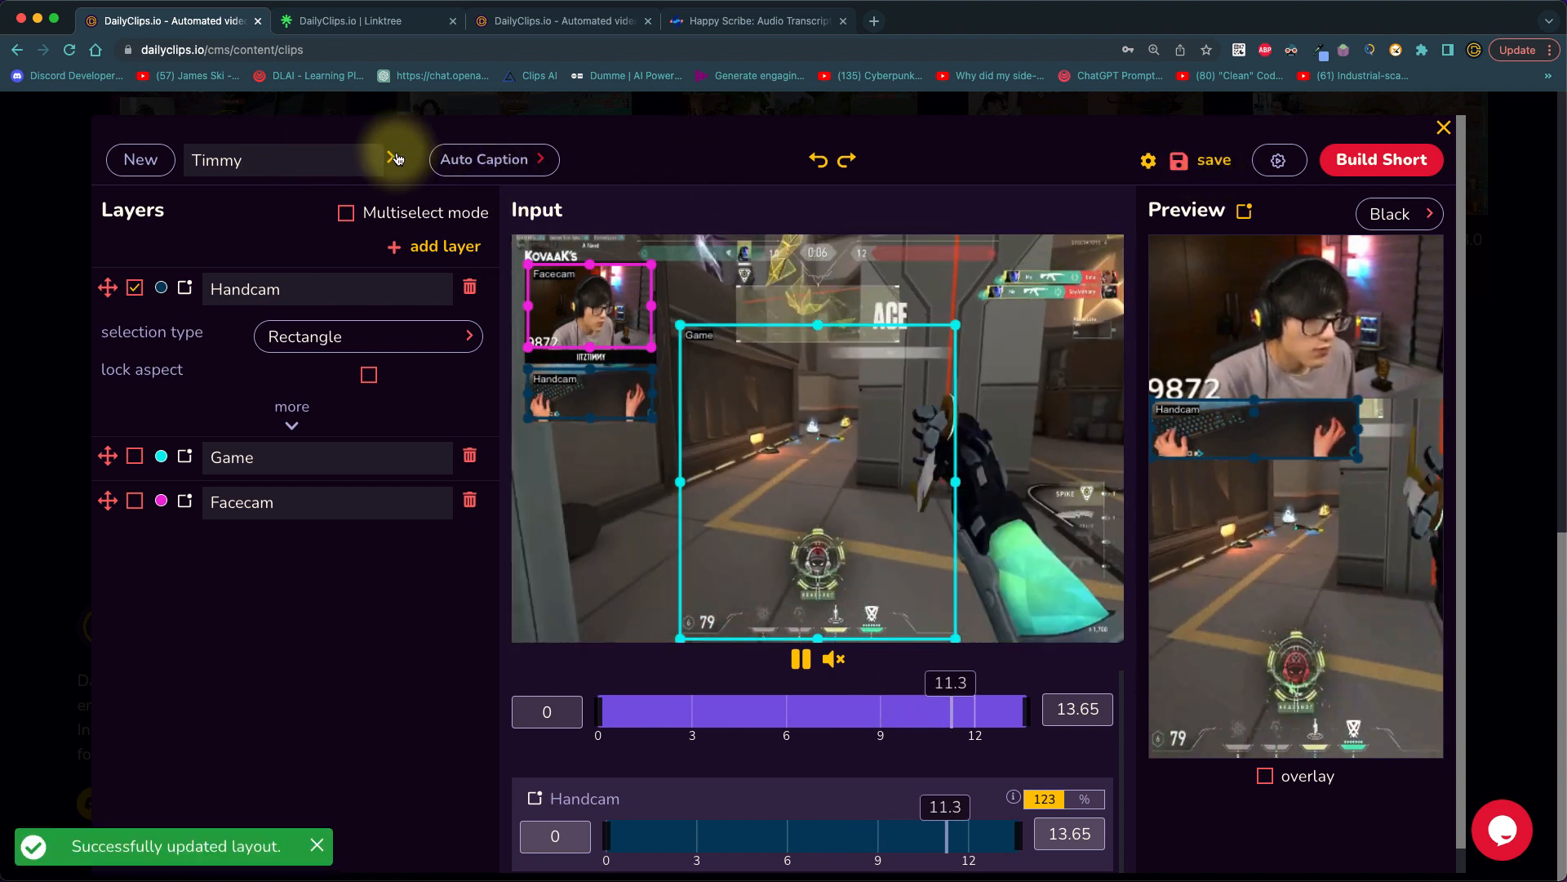
Start a new layout with one selection layer and switch back to the saved Timmy layout.
{"action": "left_click", "coordinate": [141, 159]}
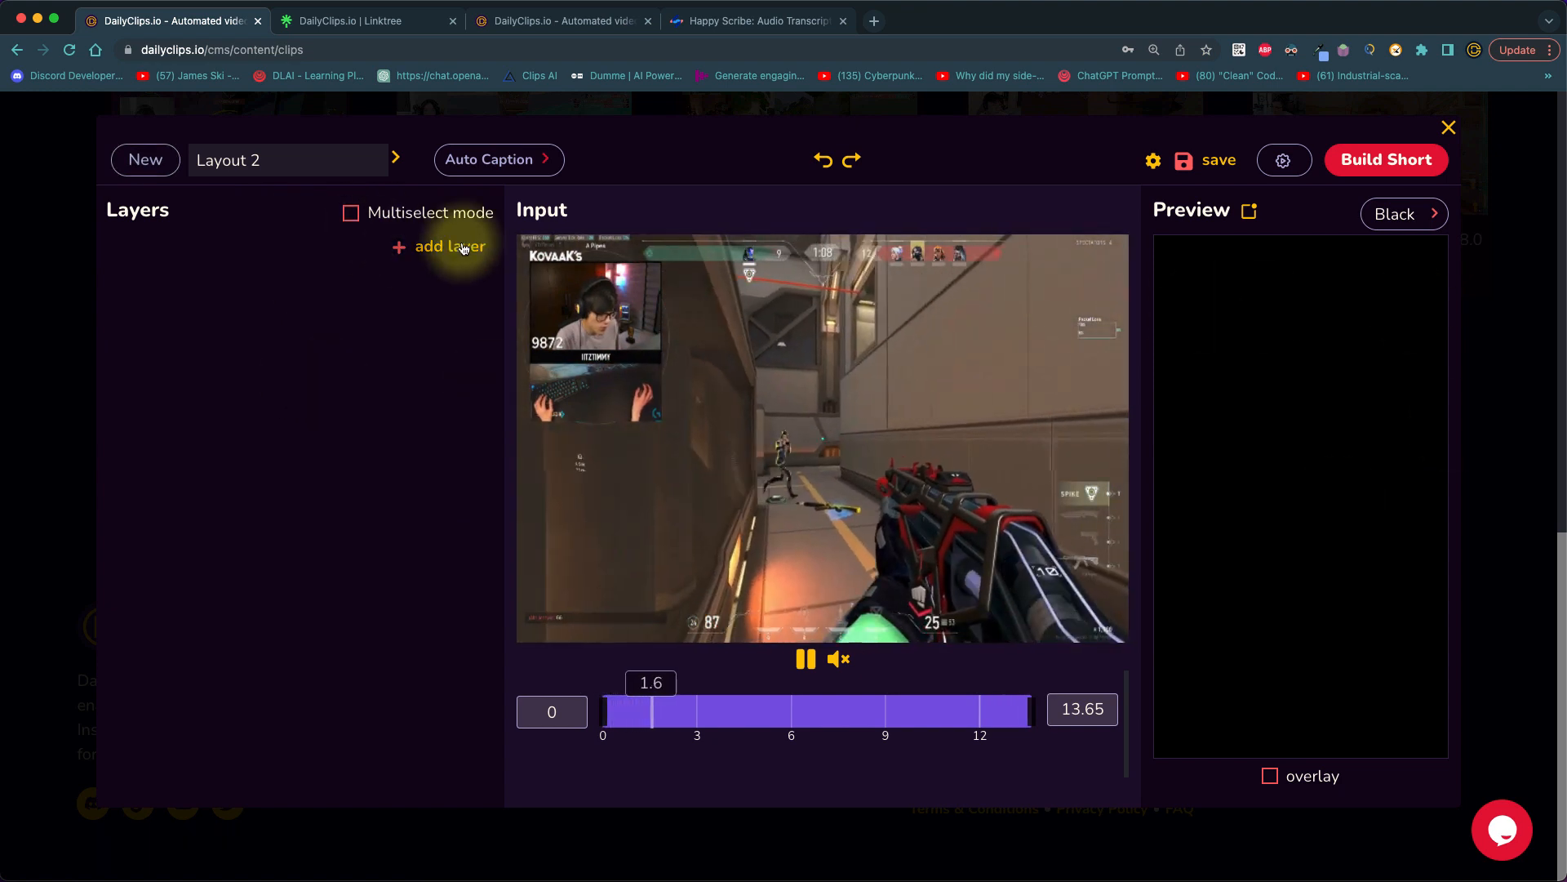
{"action": "left_click", "coordinate": [416, 286]}
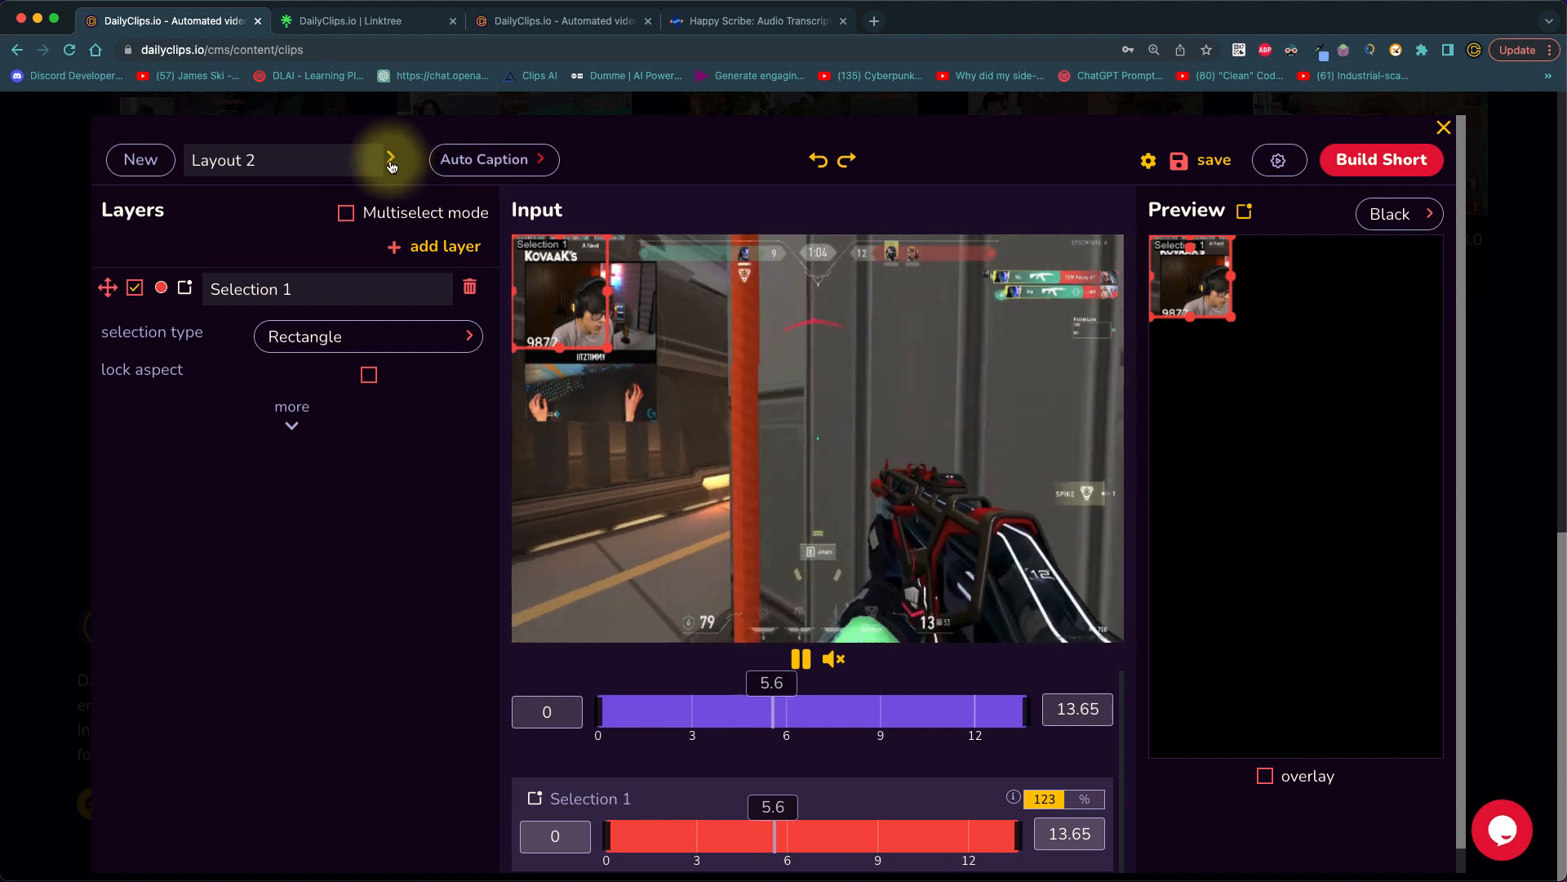
{"action": "left_click", "coordinate": [391, 166]}
{"action": "left_click", "coordinate": [412, 221]}
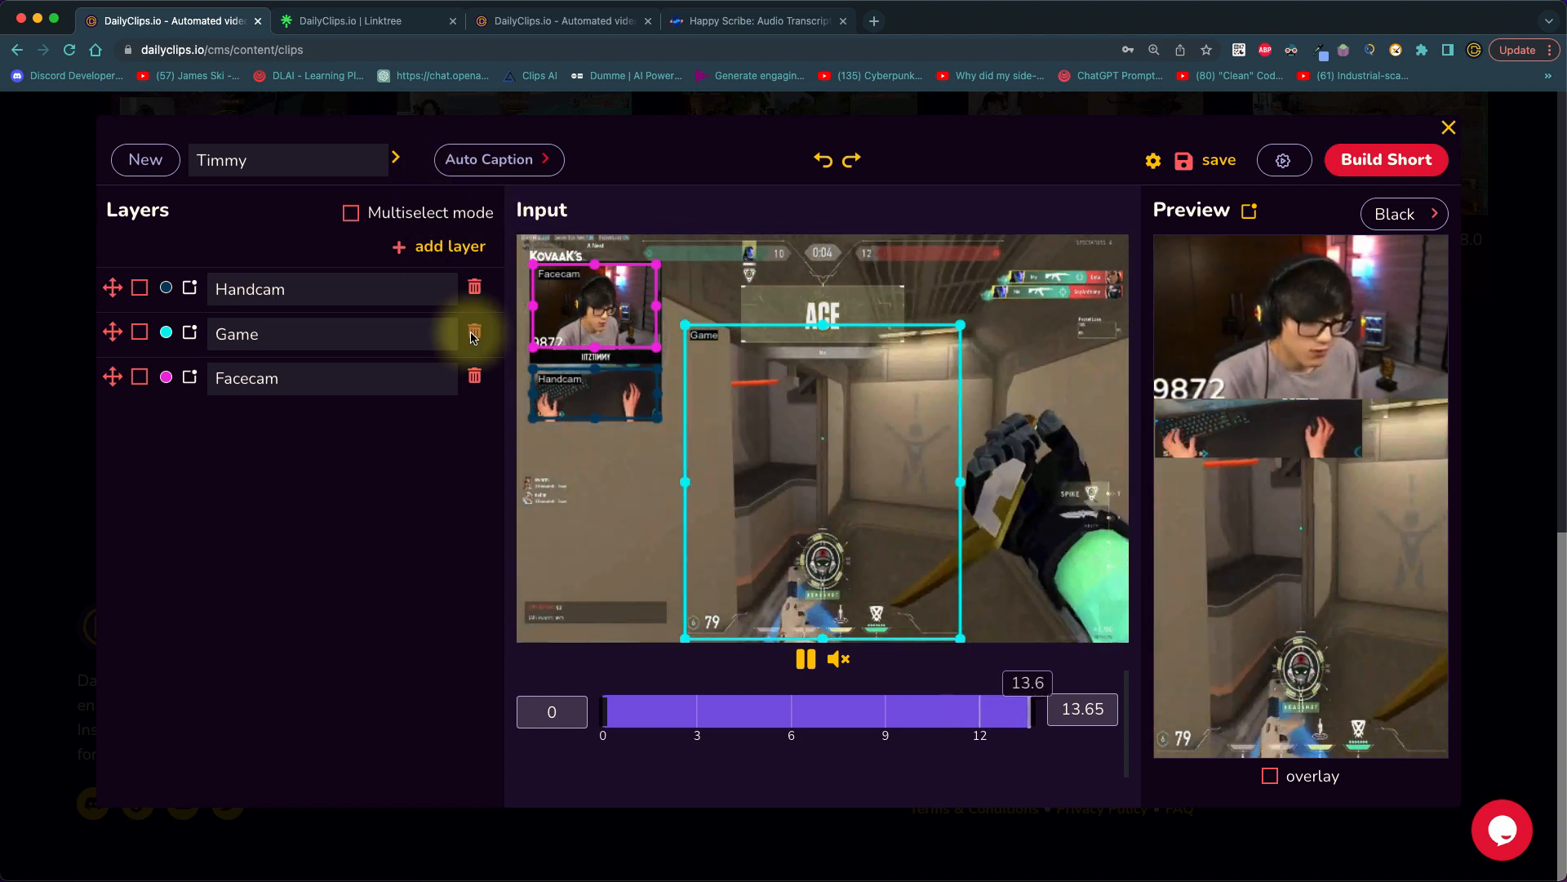
Select the Handcam layer and toggle an option in the layout editor's settings.
{"action": "left_click", "coordinate": [593, 390]}
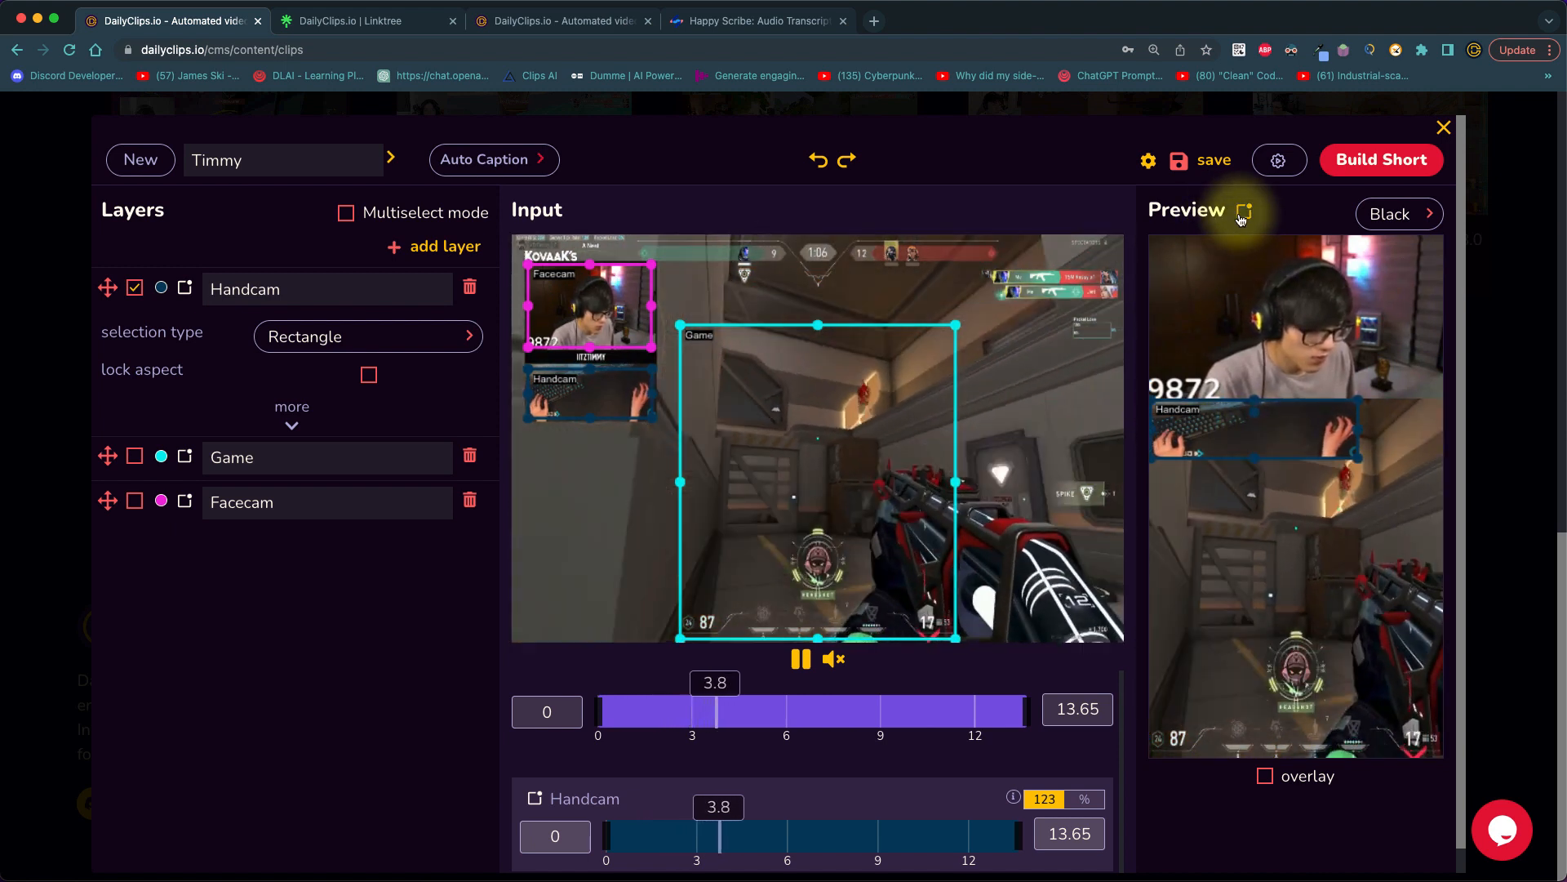
{"action": "left_click", "coordinate": [1149, 160]}
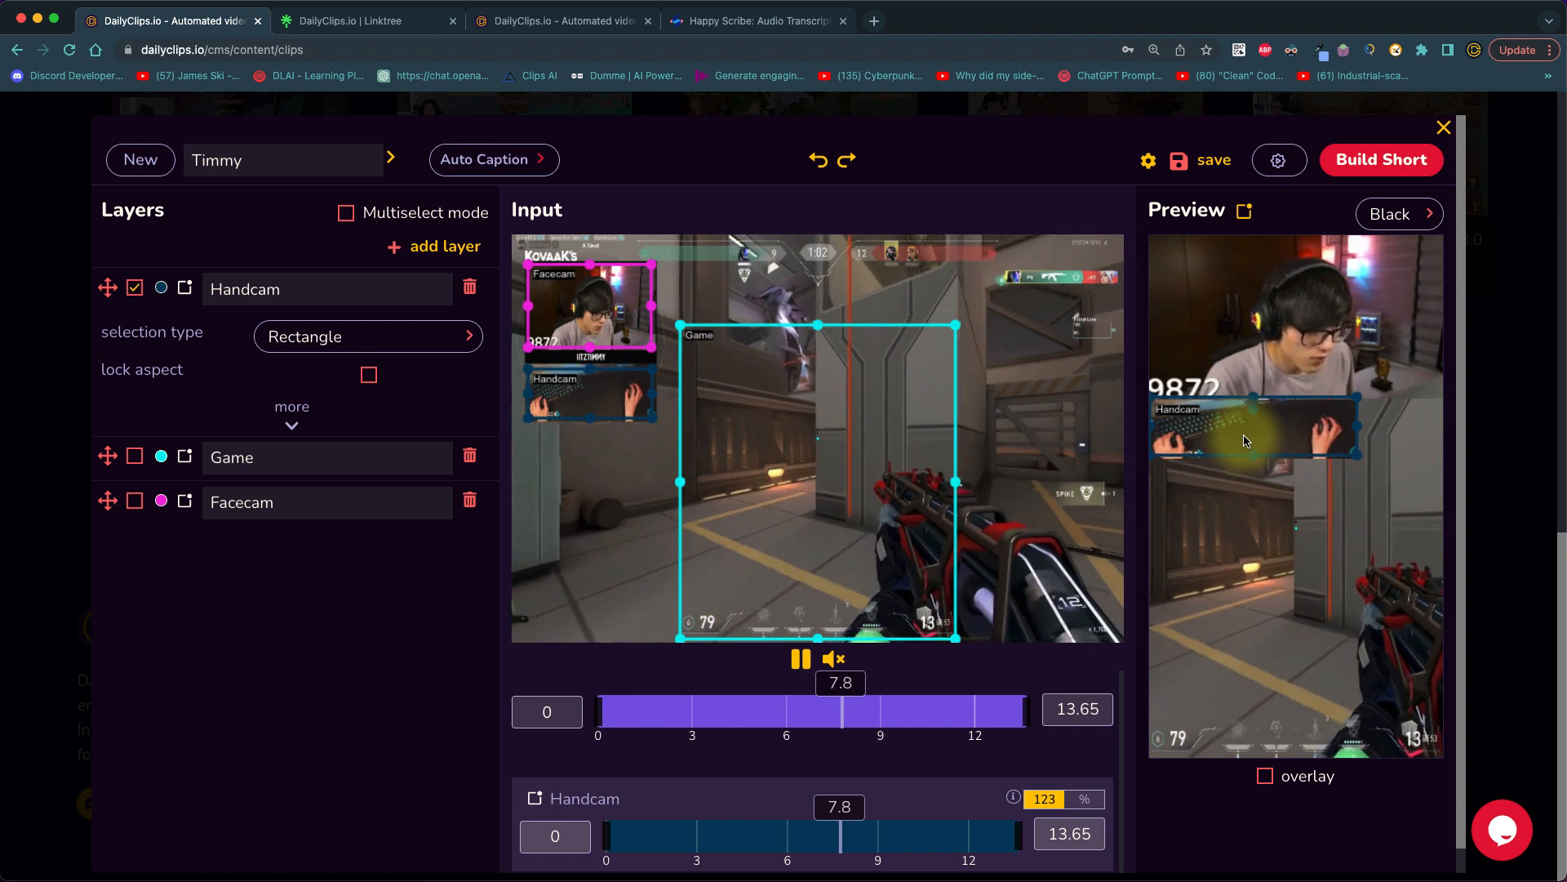
{"action": "left_click", "coordinate": [1148, 161]}
{"action": "left_click", "coordinate": [1083, 196]}
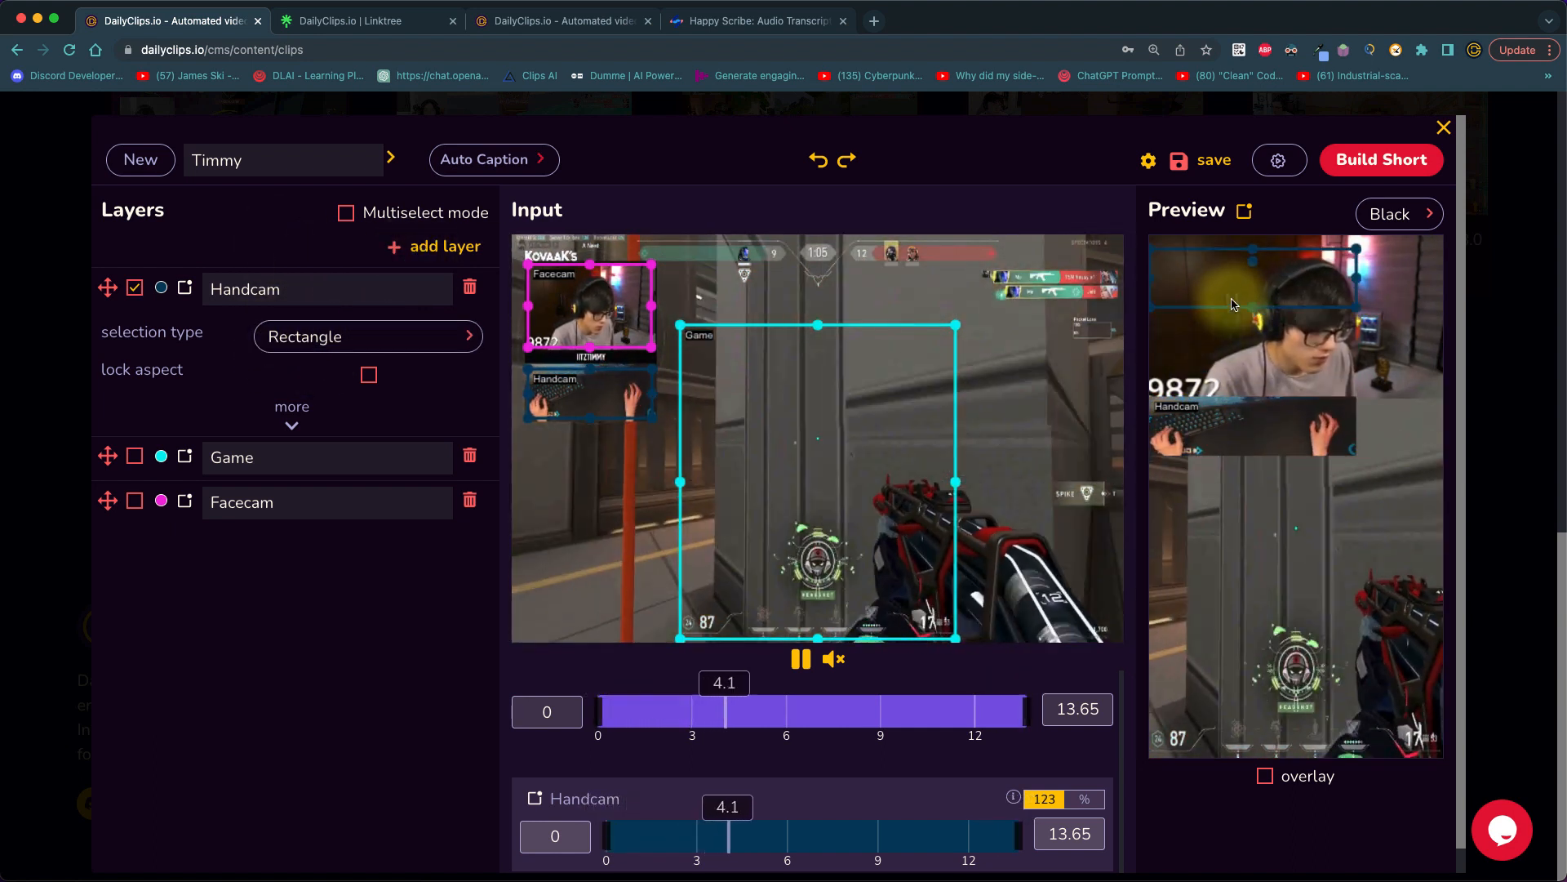
Shrink the Handcam in the preview, lock its aspect, and align it to the left edge over the facecam's lower border.
{"action": "left_click_drag", "start_coordinate": [1304, 442], "coordinate": [1307, 437]}
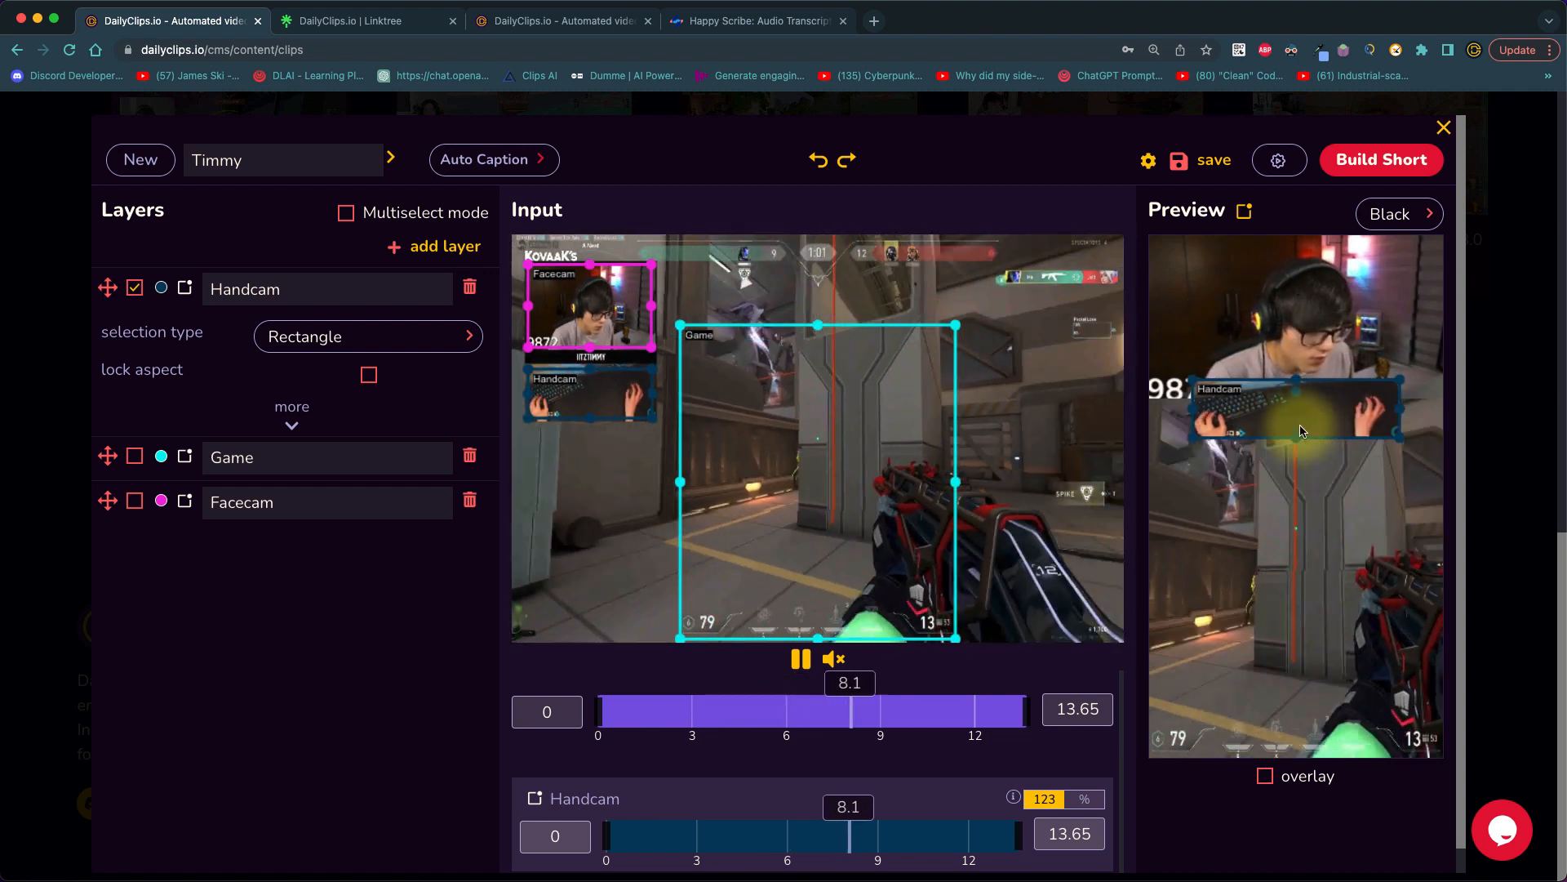
{"action": "left_click_drag", "start_coordinate": [1400, 438], "coordinate": [1323, 410]}
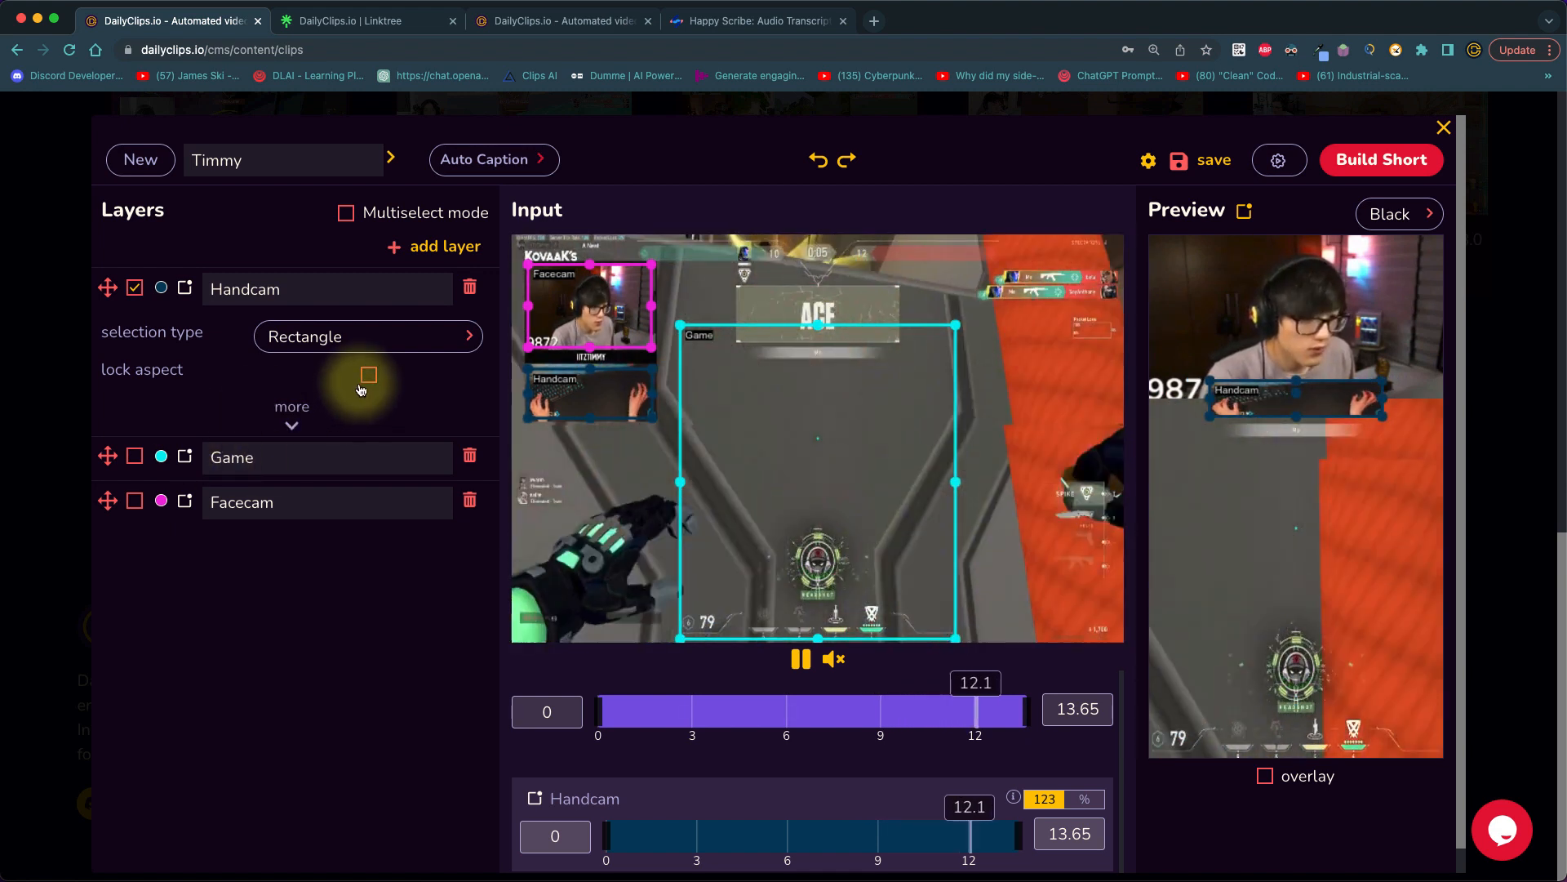
{"action": "left_click", "coordinate": [368, 375]}
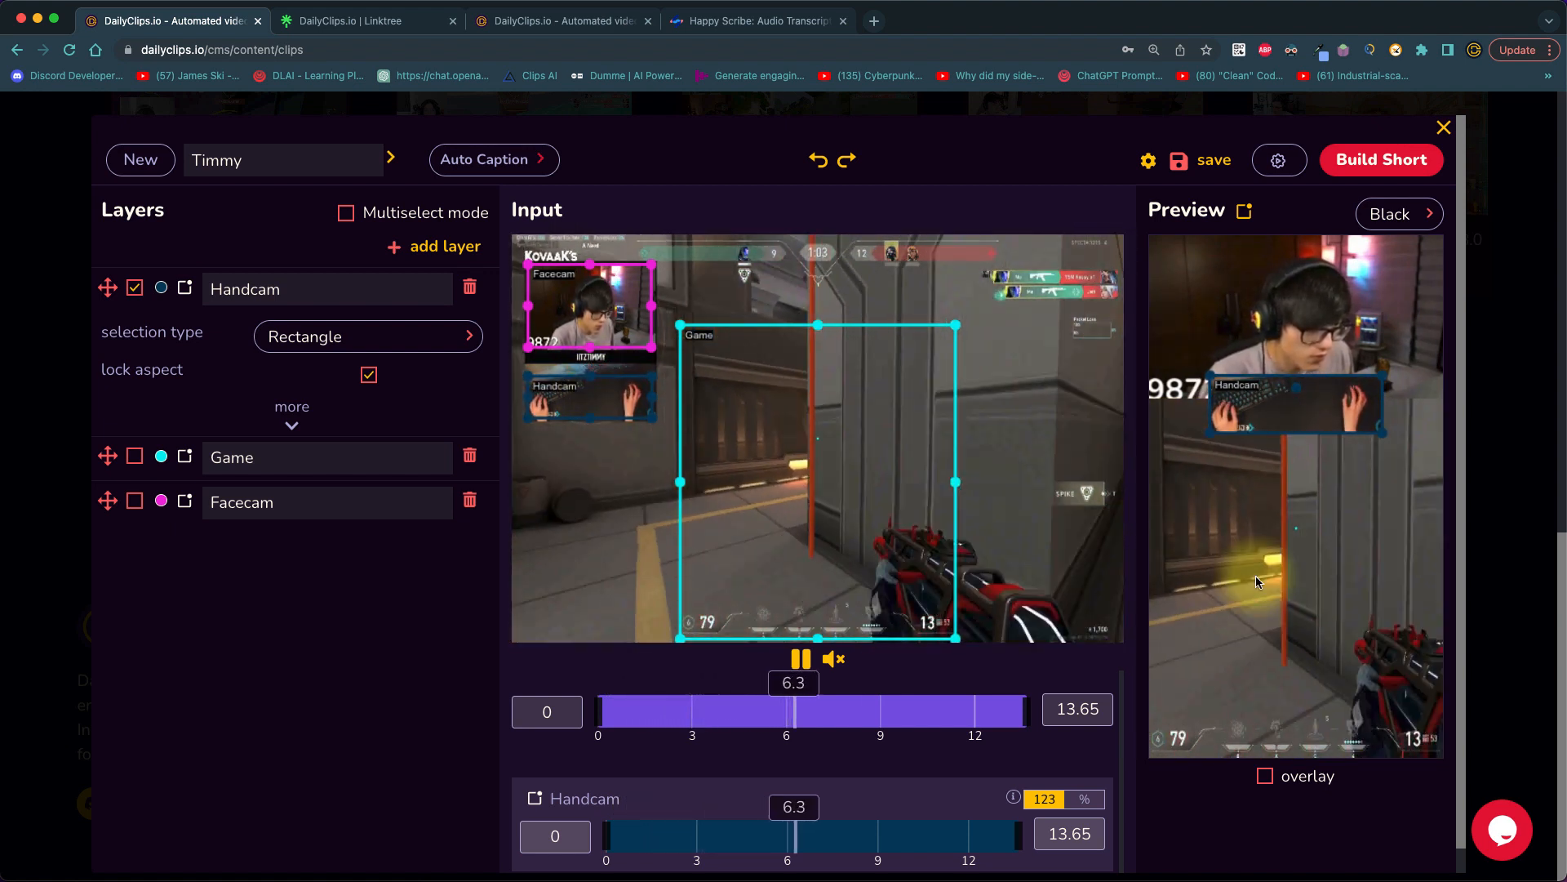
{"action": "left_click_drag", "start_coordinate": [1283, 411], "coordinate": [1218, 407]}
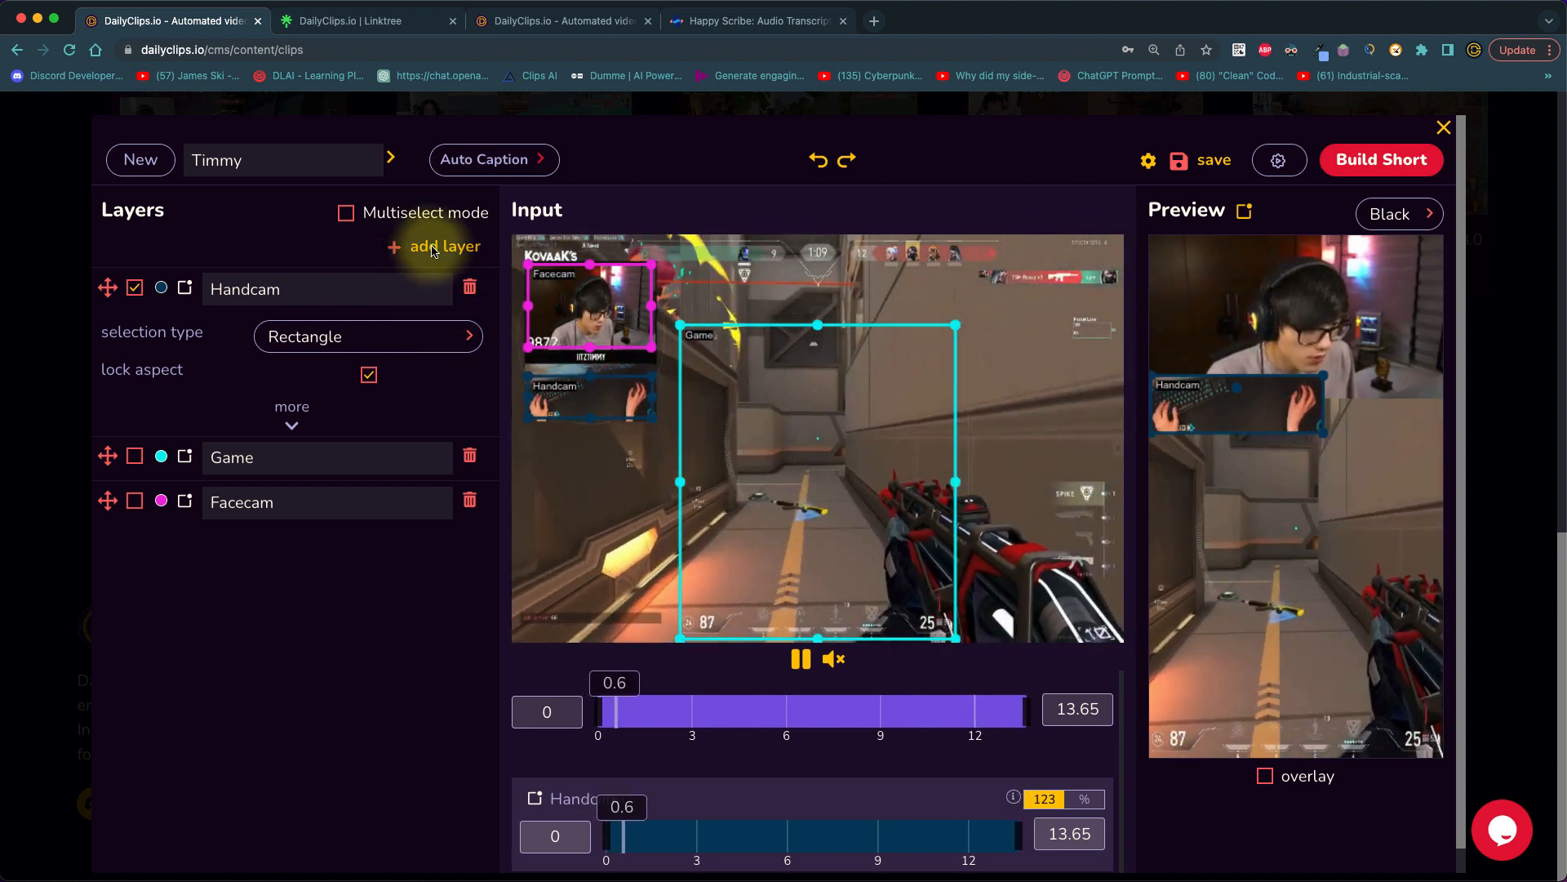
Add another selection layer and fit it as a flat rectangle over the kill feed in the input video's upper right corner.
{"action": "left_click", "coordinate": [409, 245]}
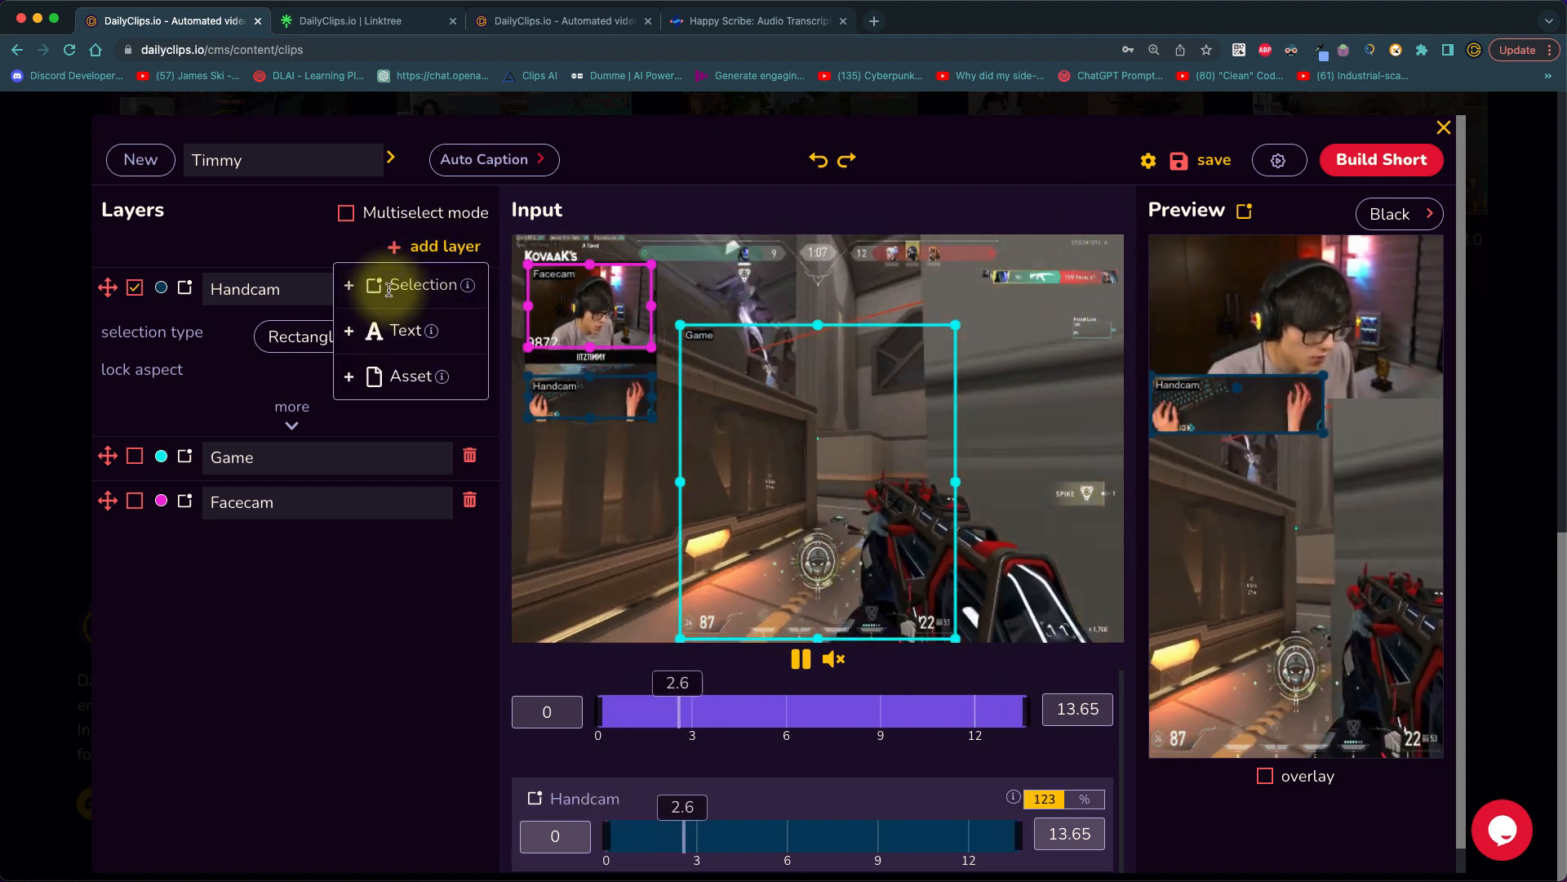
{"action": "left_click", "coordinate": [378, 284]}
{"action": "left_click_drag", "start_coordinate": [569, 278], "coordinate": [1114, 321]}
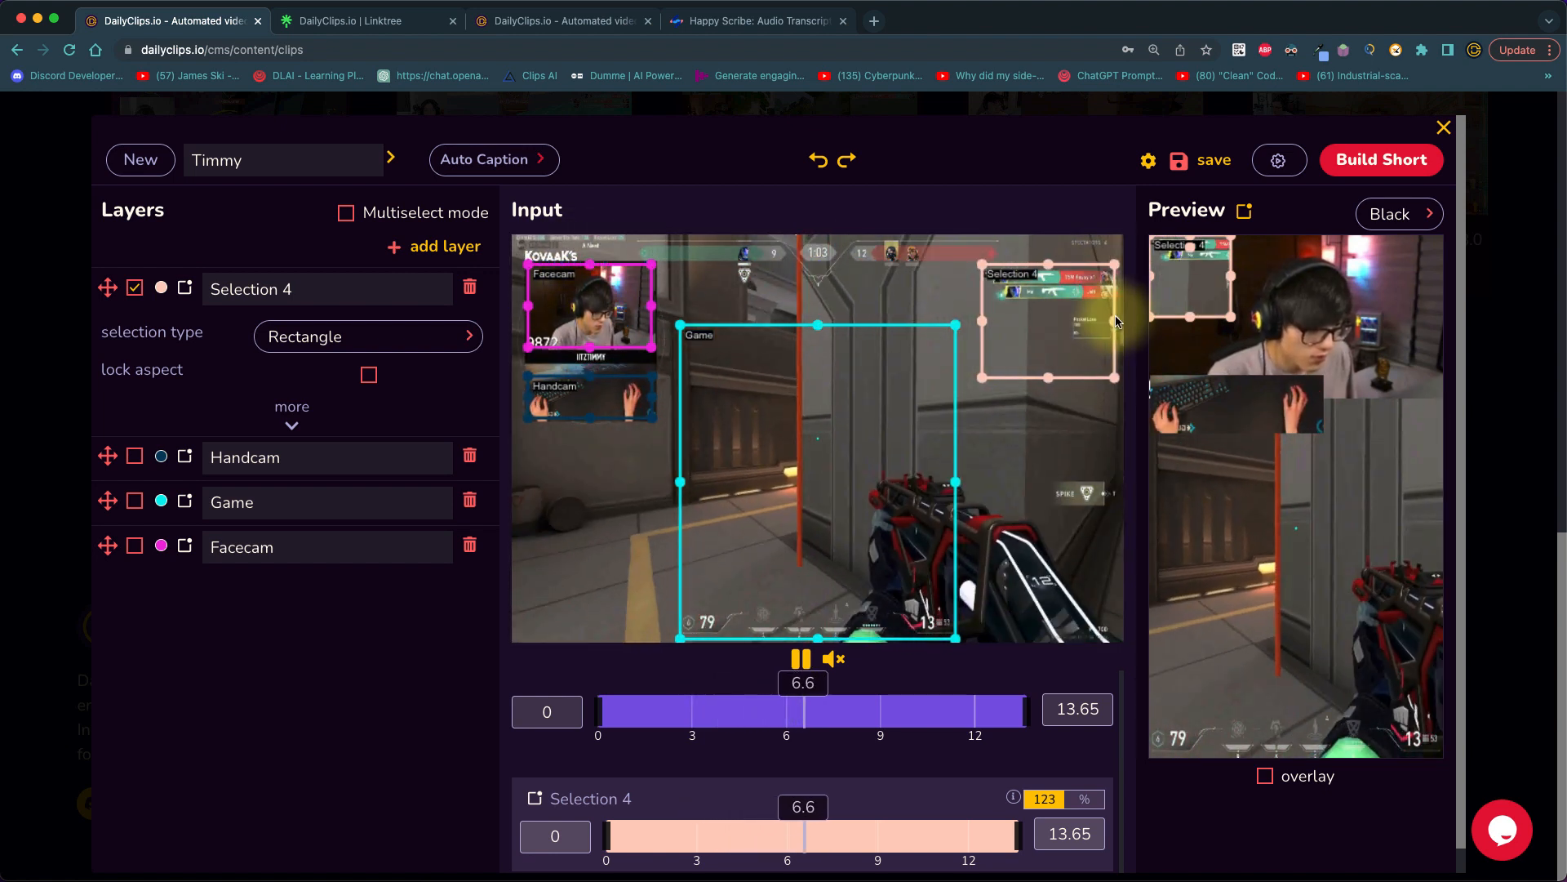
{"action": "left_click_drag", "start_coordinate": [1051, 384], "coordinate": [1052, 307]}
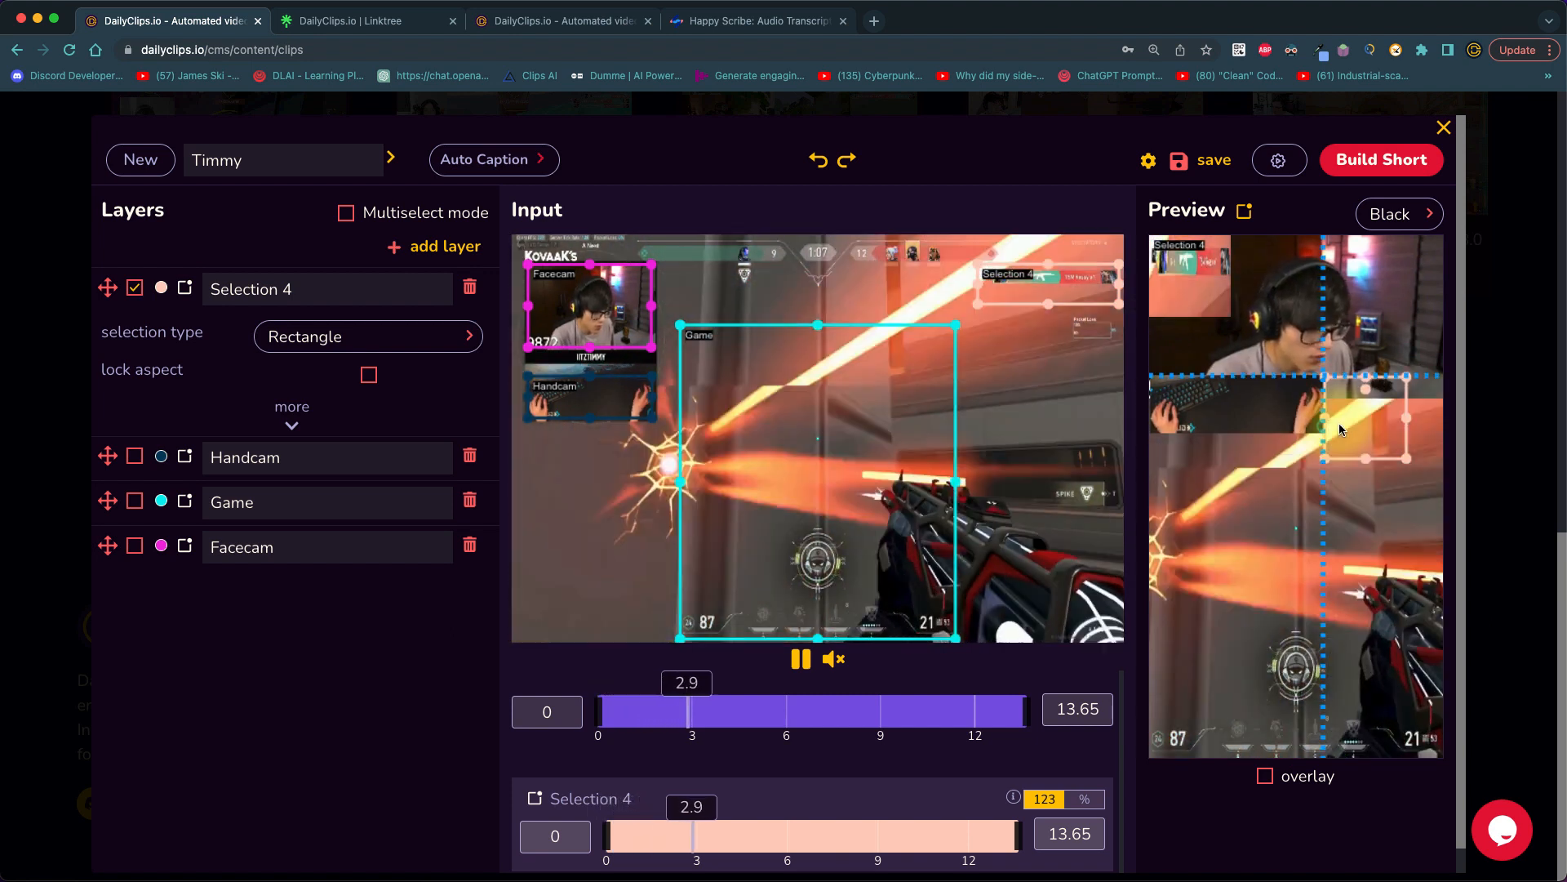
Fit the kill feed selection between the Handcam and the preview's right edge, and save the layout.
{"action": "left_click_drag", "start_coordinate": [1407, 421], "coordinate": [1446, 425]}
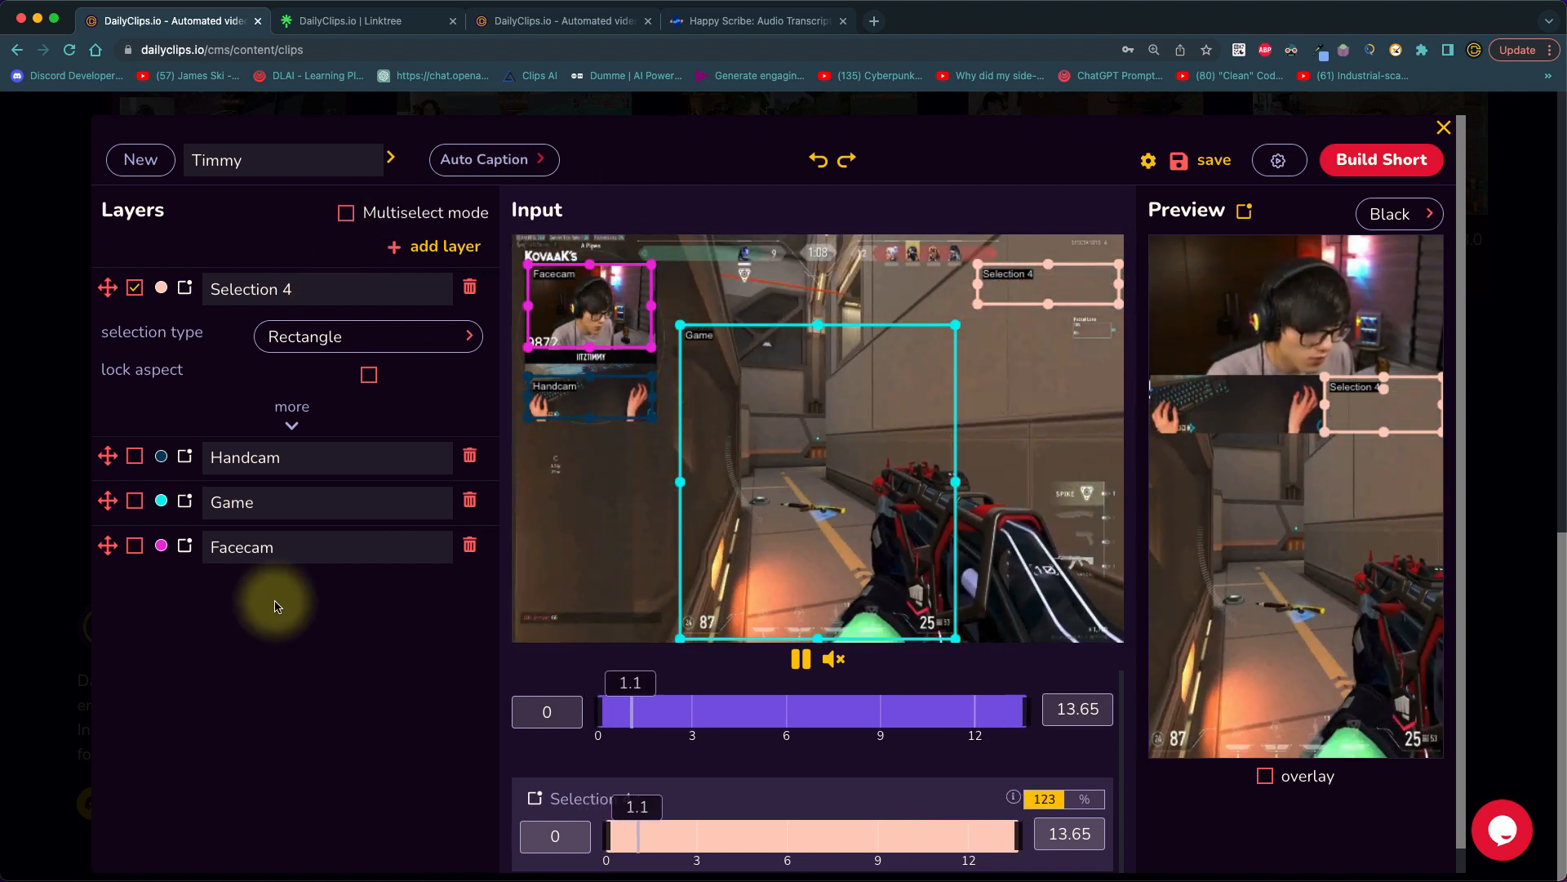
{"action": "left_click", "coordinate": [1184, 160]}
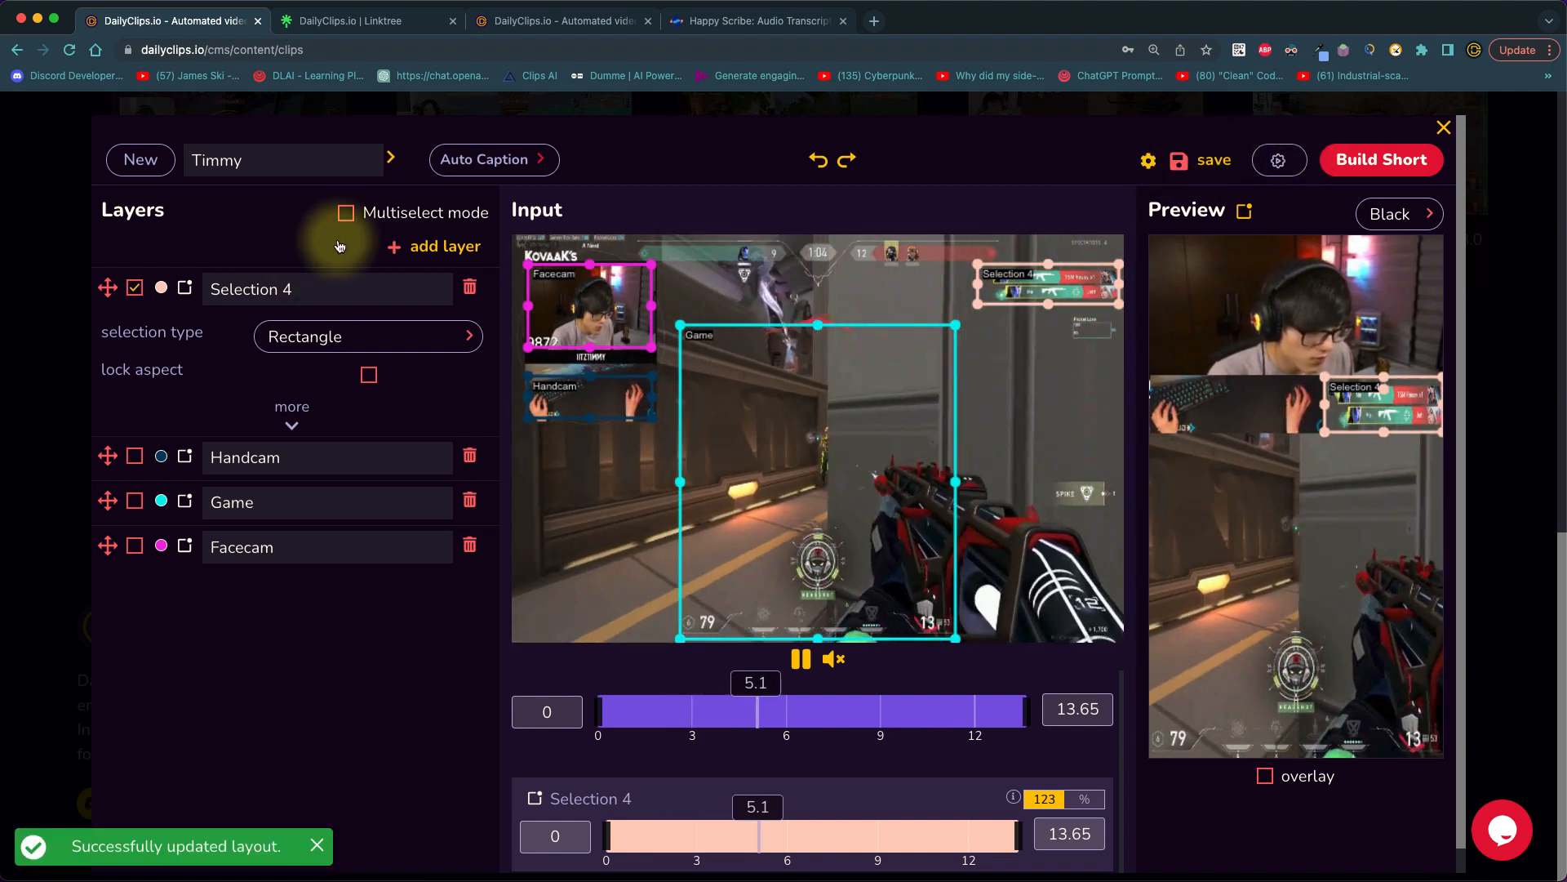
Add an asset layer using the subscribe asset and place it centred over the game area in the preview.
{"action": "left_click", "coordinate": [433, 246]}
{"action": "left_click", "coordinate": [405, 377]}
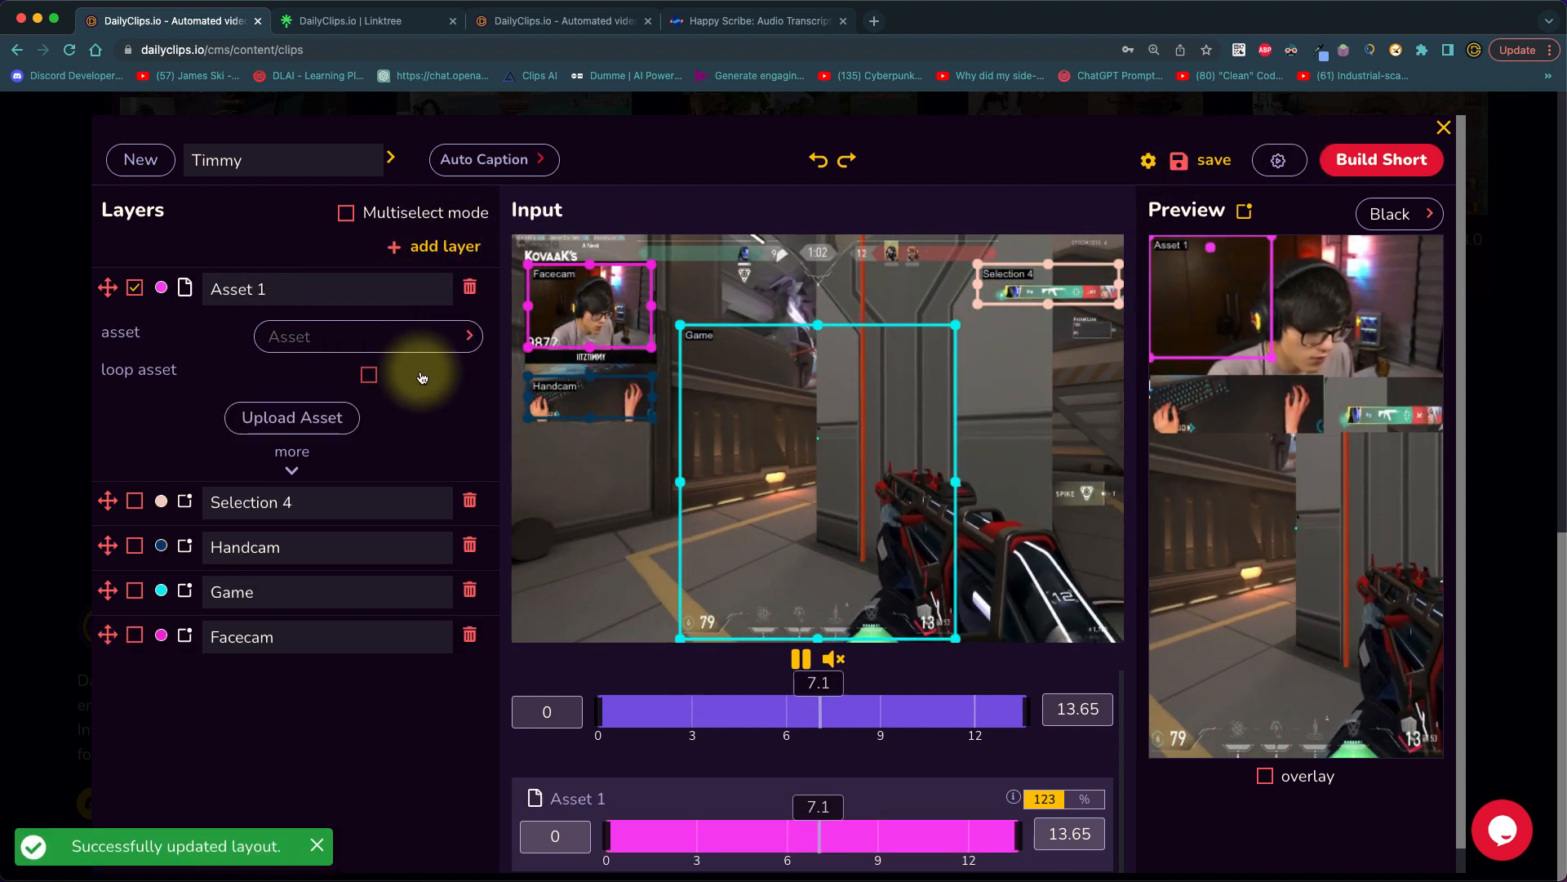
{"action": "left_click", "coordinate": [327, 341]}
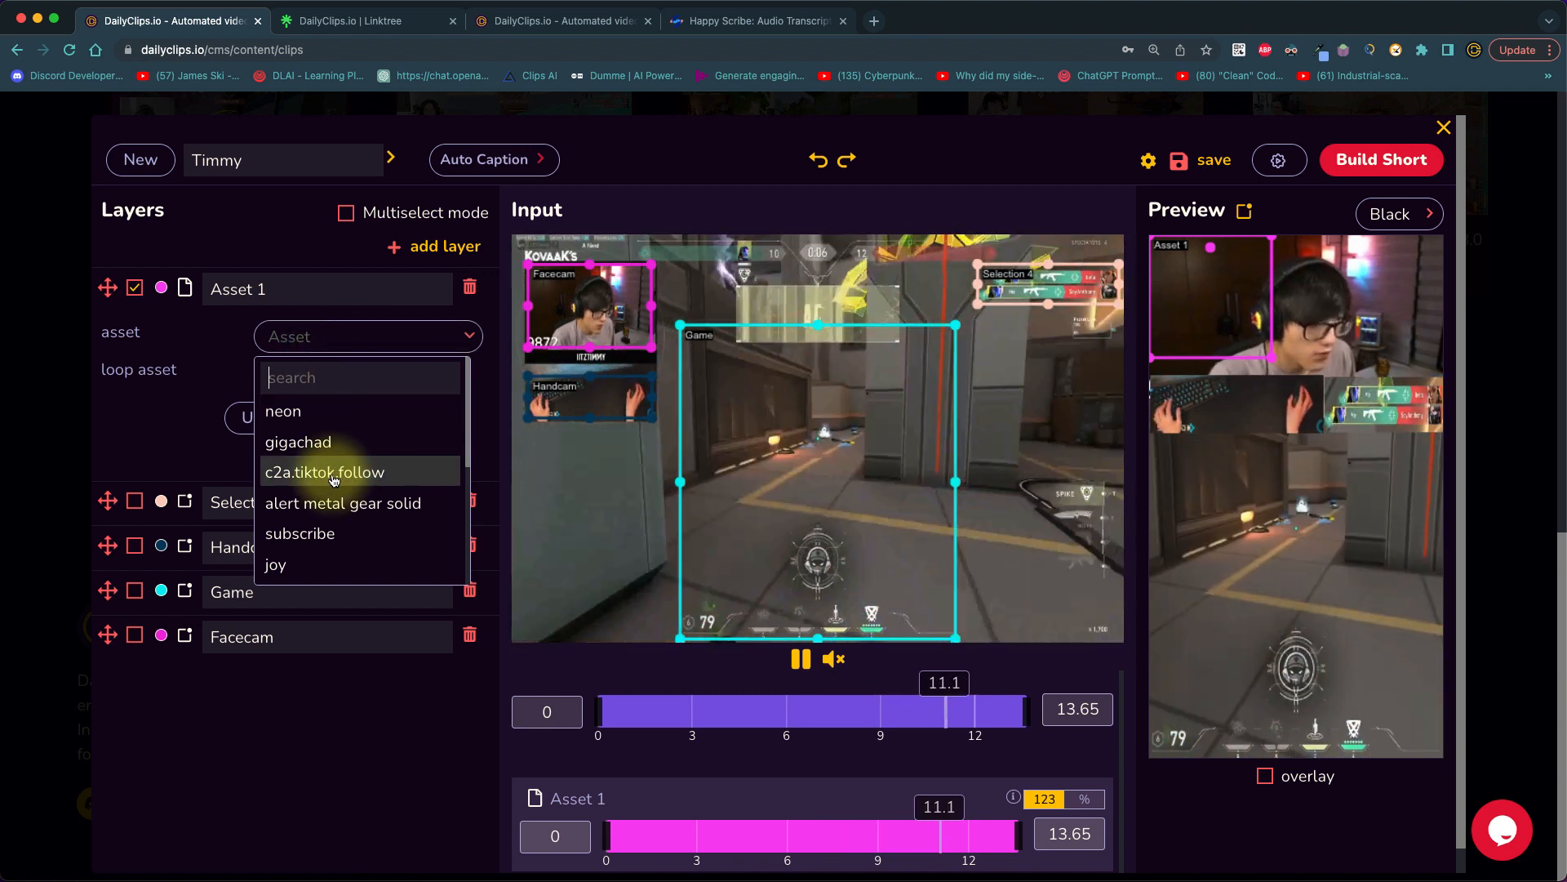
{"action": "left_click", "coordinate": [317, 532]}
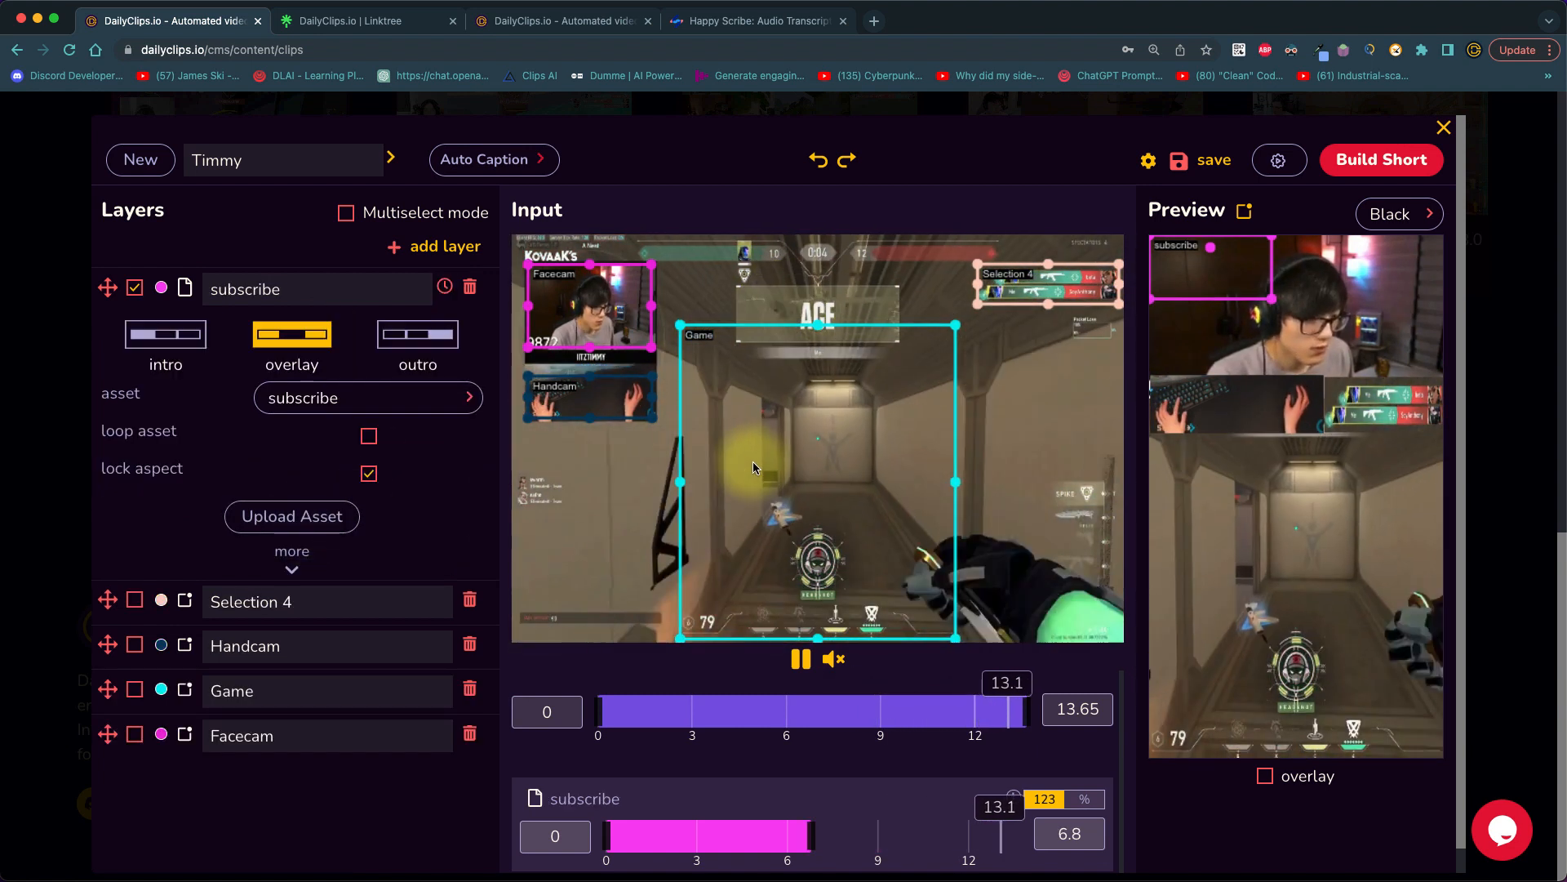
{"action": "left_click_drag", "start_coordinate": [1205, 303], "coordinate": [1287, 629]}
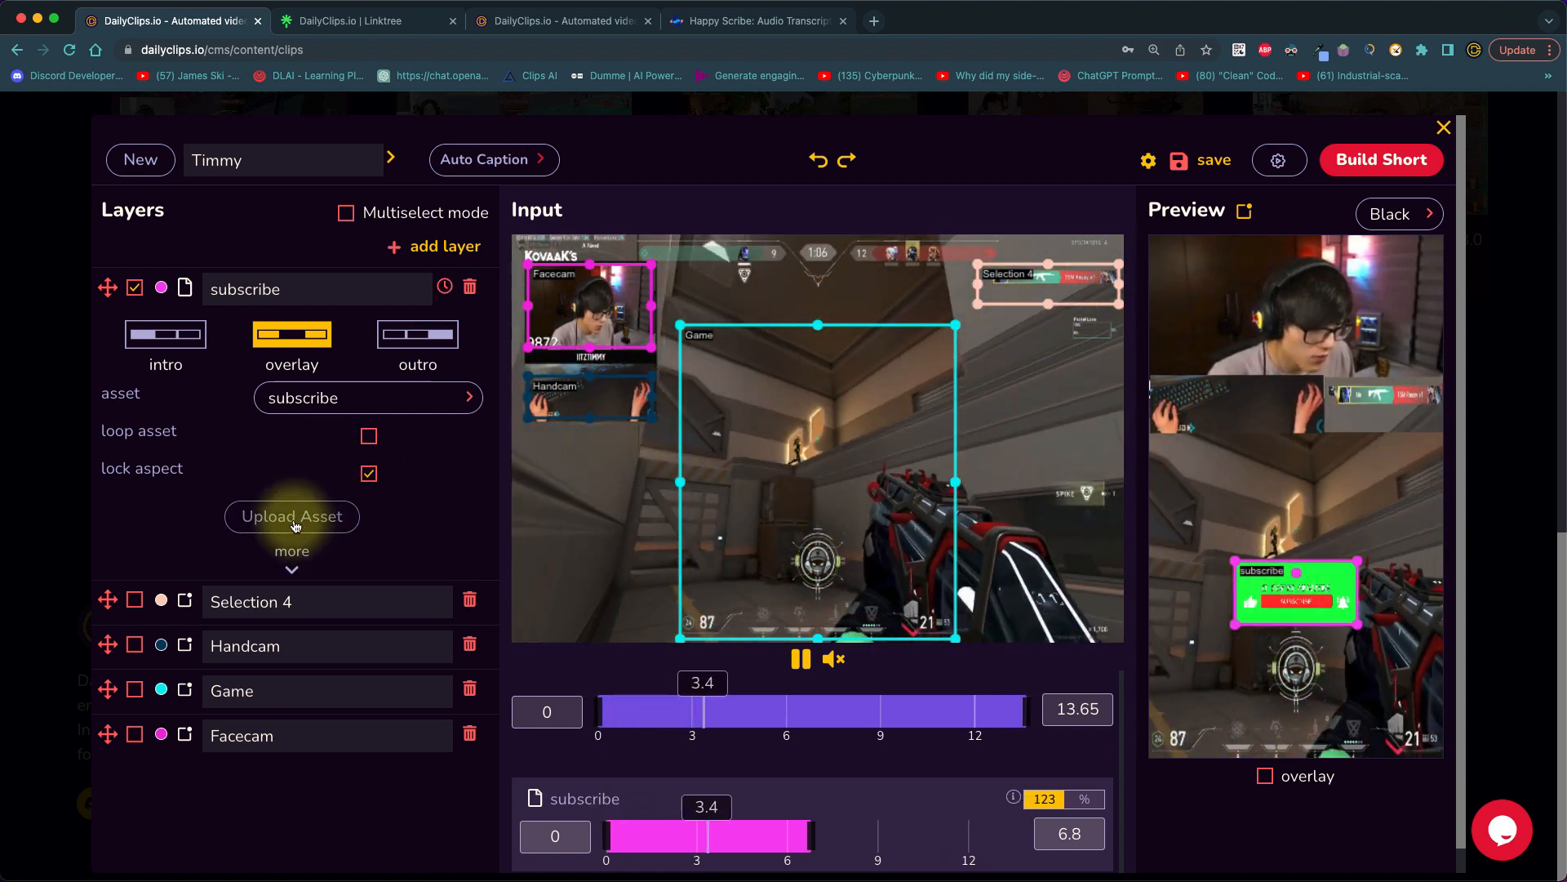
{"action": "left_click", "coordinate": [291, 514]}
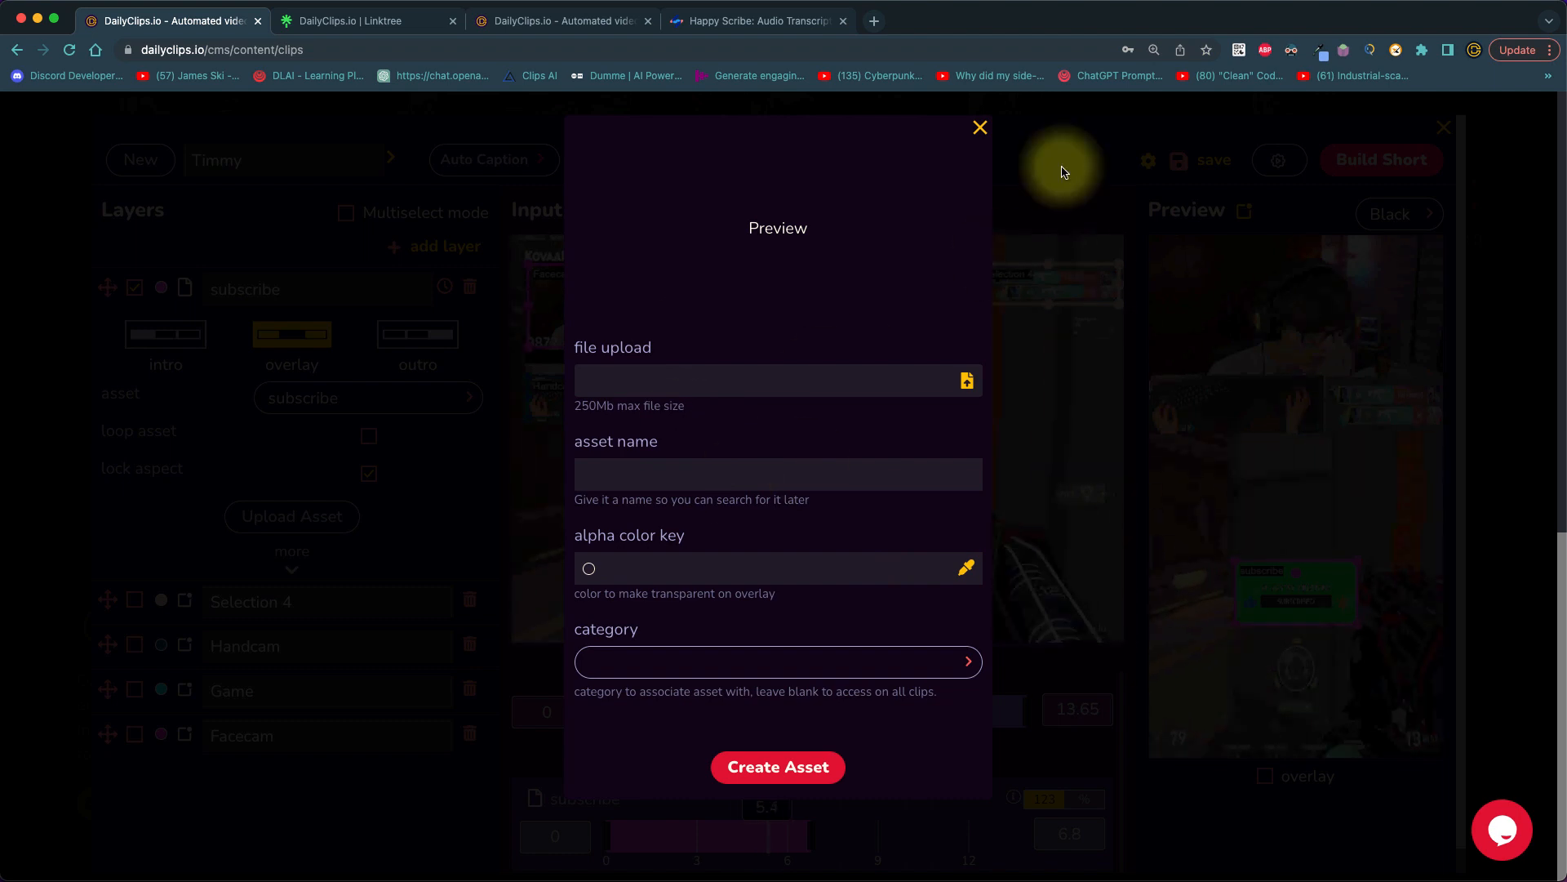
{"action": "left_click", "coordinate": [965, 384]}
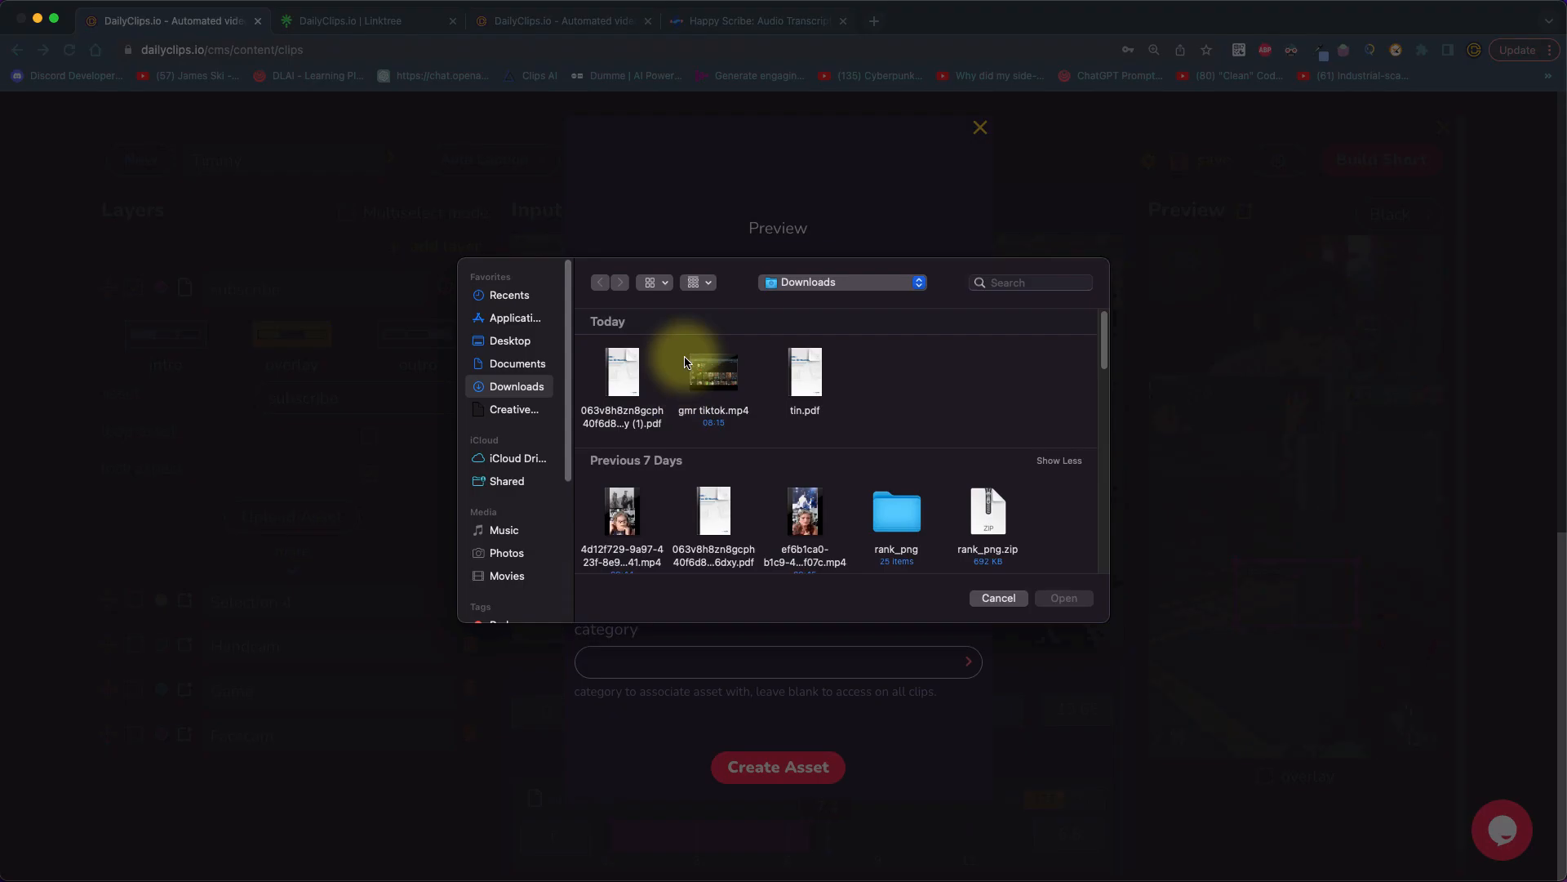
{"action": "left_click", "coordinate": [999, 595]}
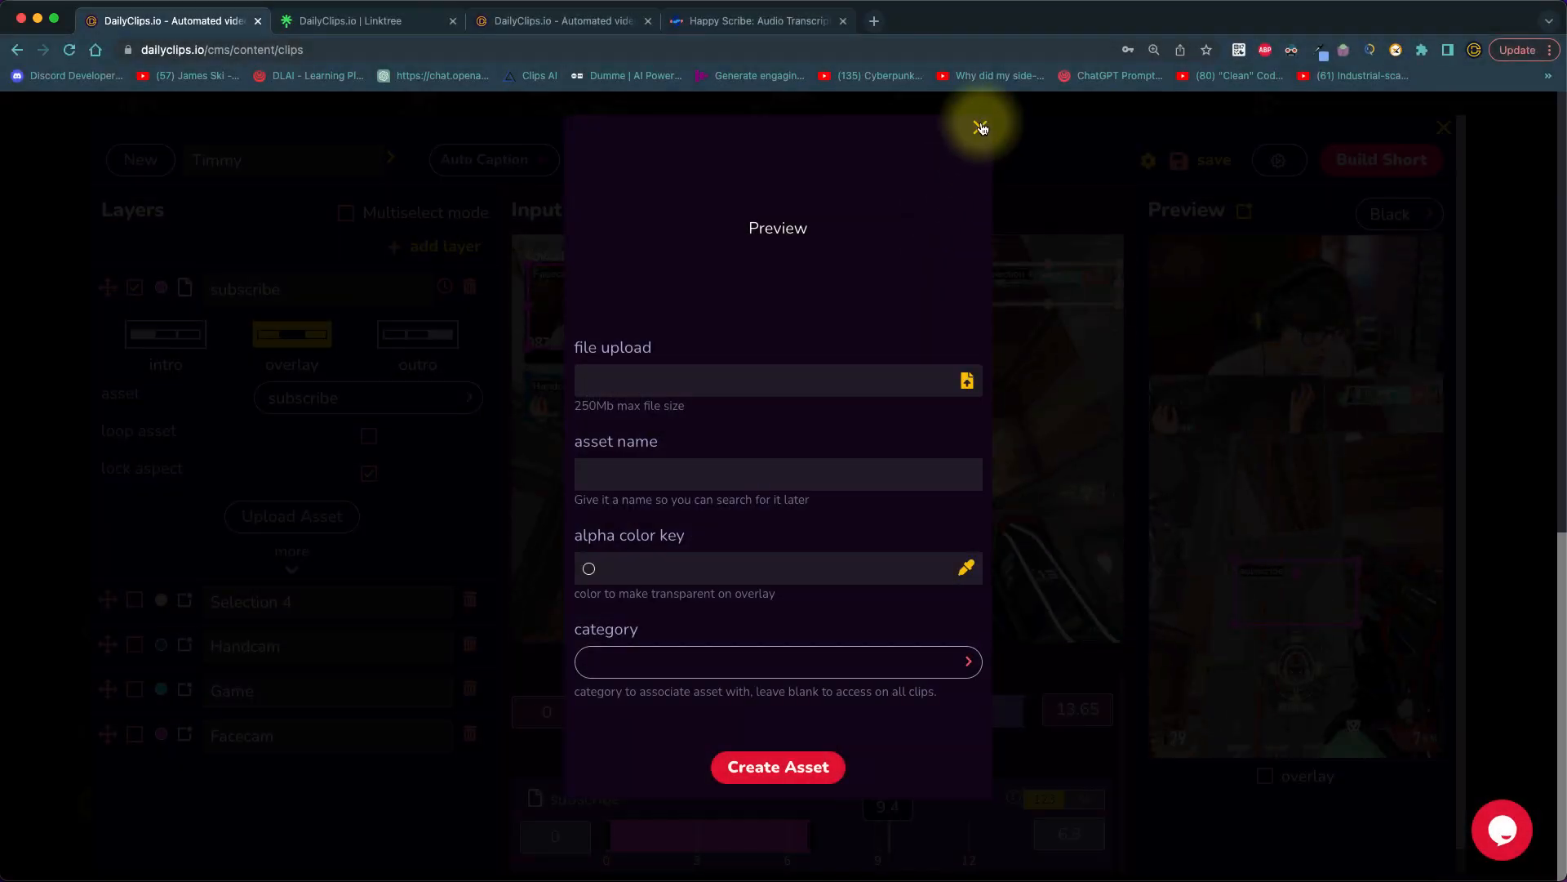
{"action": "left_click", "coordinate": [980, 127]}
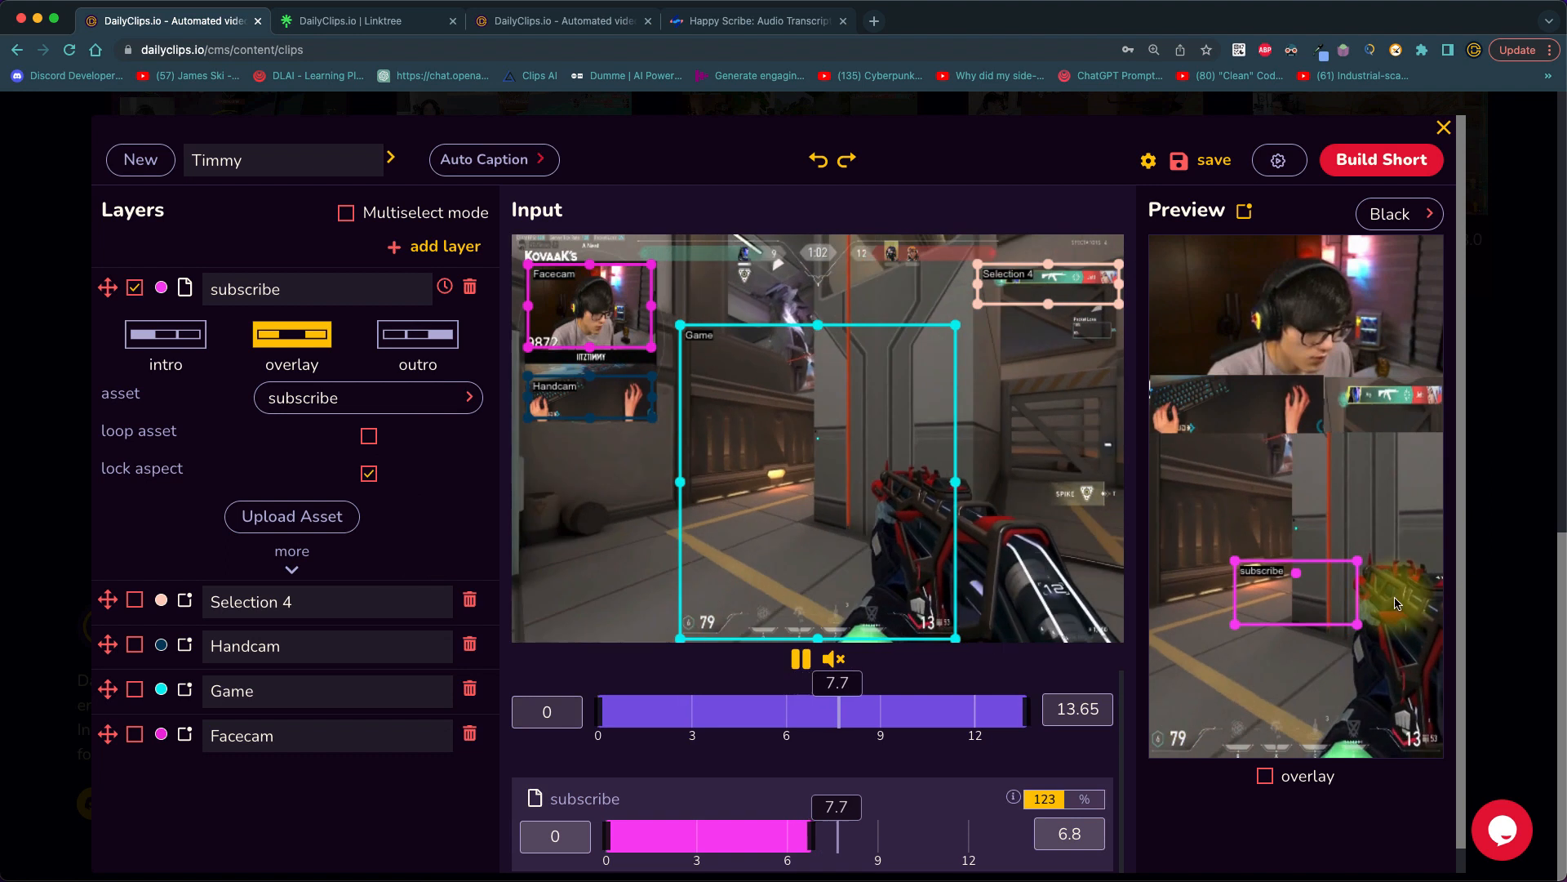
Enlarge the subscribe overlay slightly in the preview and shift its time range to 5.7–12.5.
{"action": "left_click_drag", "start_coordinate": [1236, 561], "coordinate": [1294, 636]}
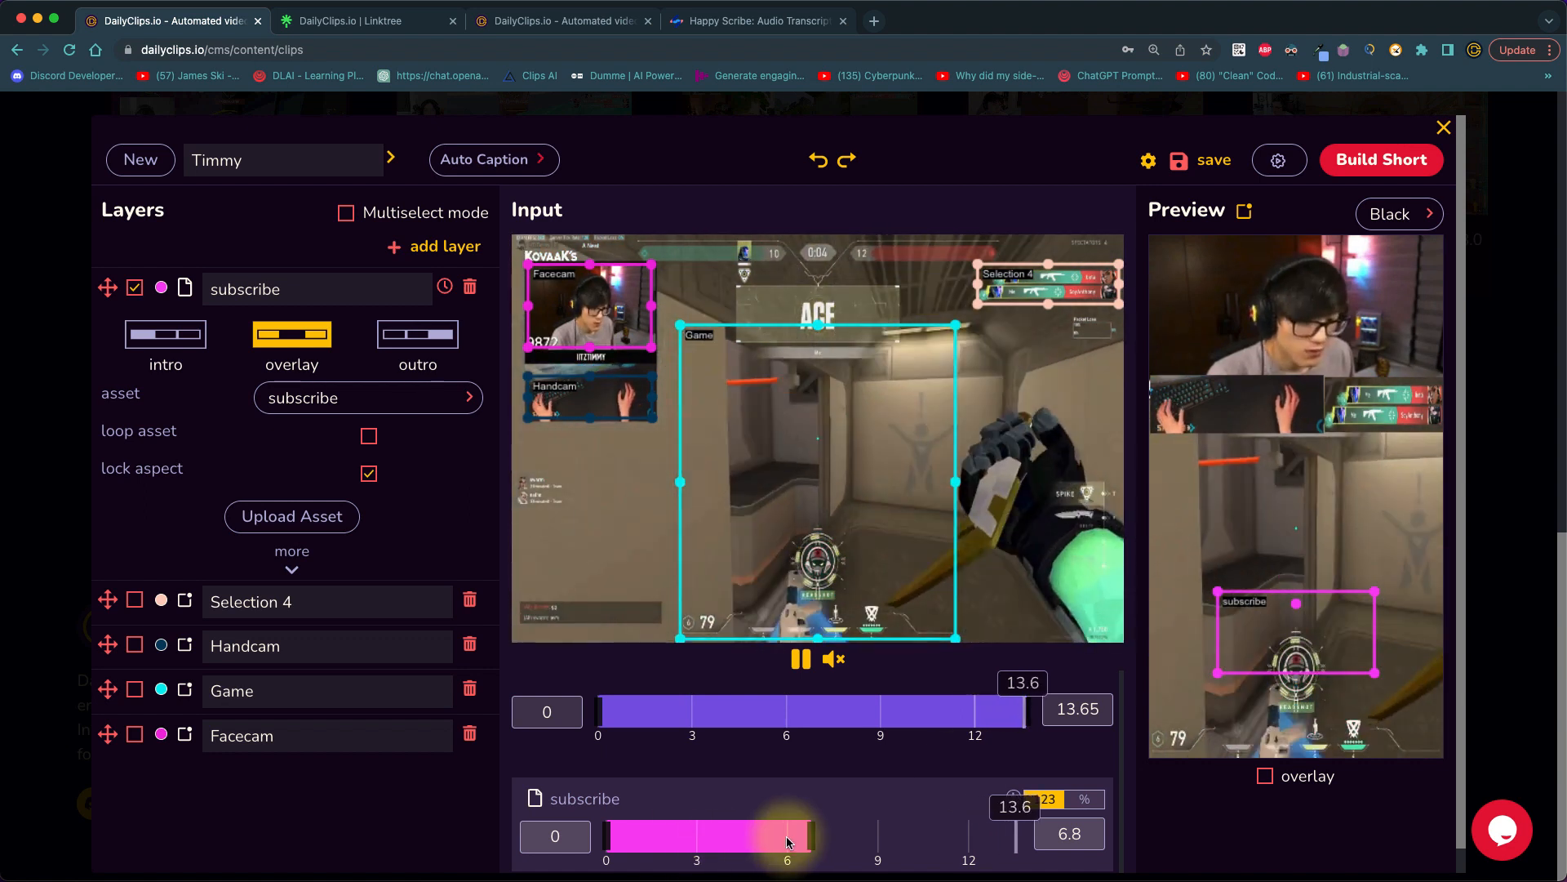
{"action": "left_click", "coordinate": [788, 844]}
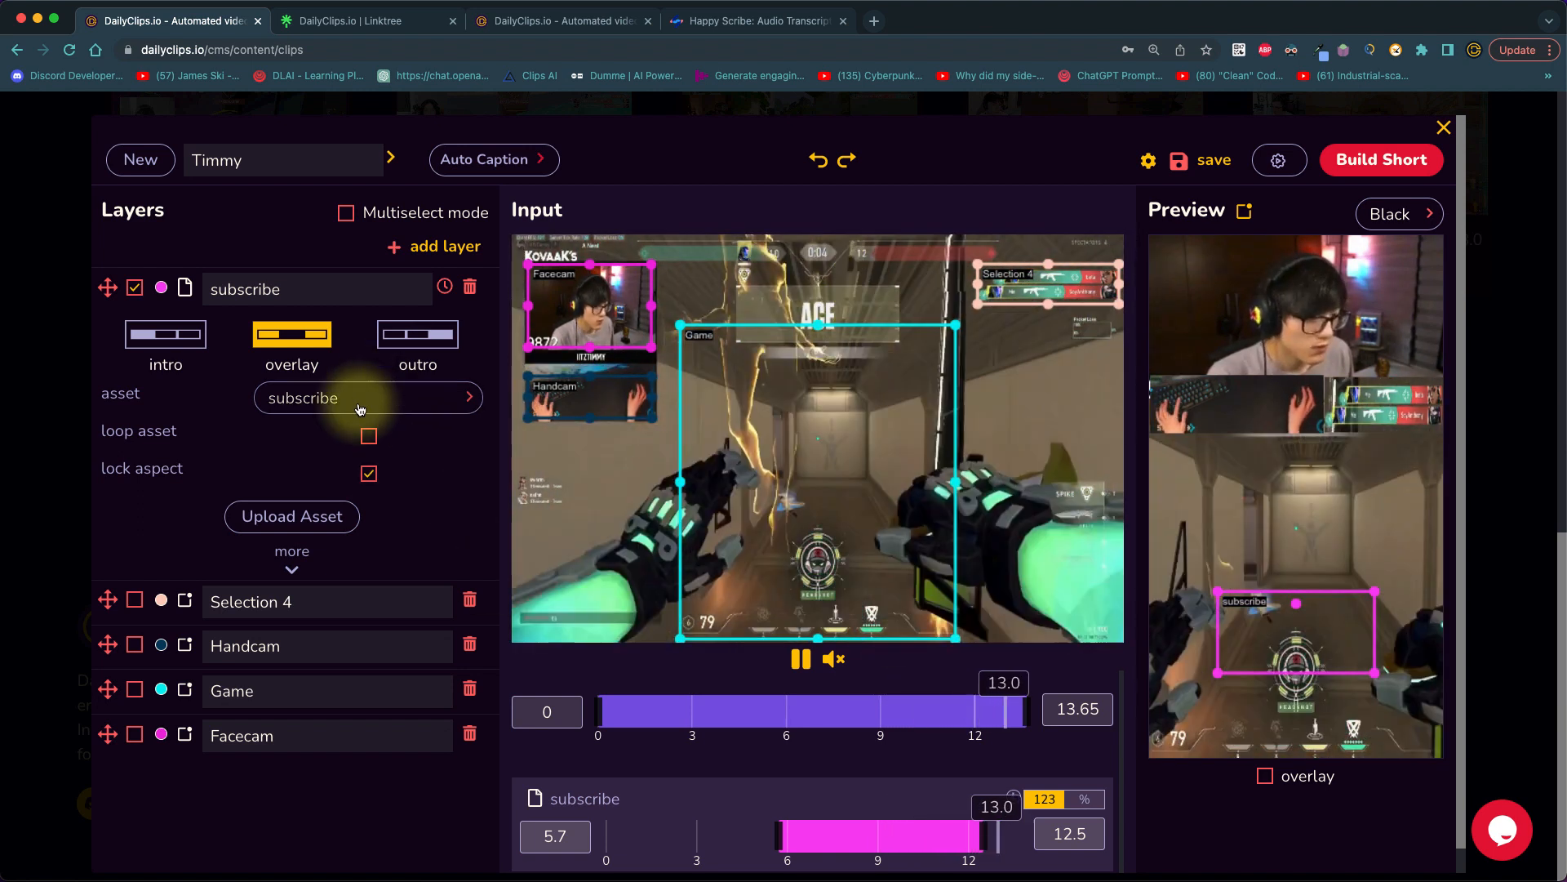
Try the c2a.tiktok.follow asset in the overlay layer and switch back to the subscribe asset.
{"action": "left_click", "coordinate": [359, 398]}
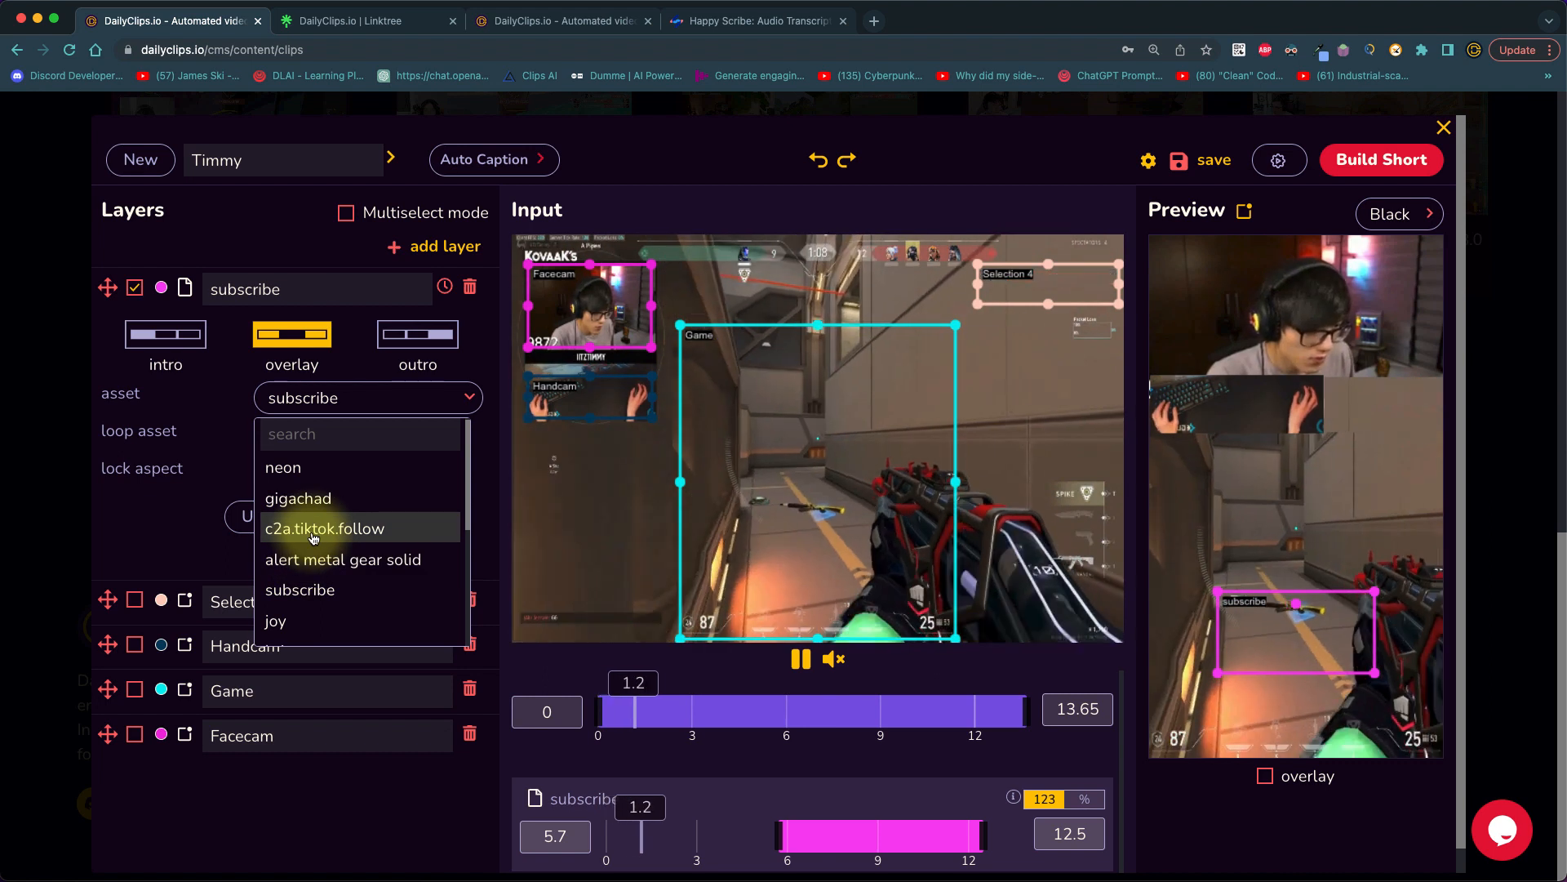
{"action": "left_click", "coordinate": [319, 529]}
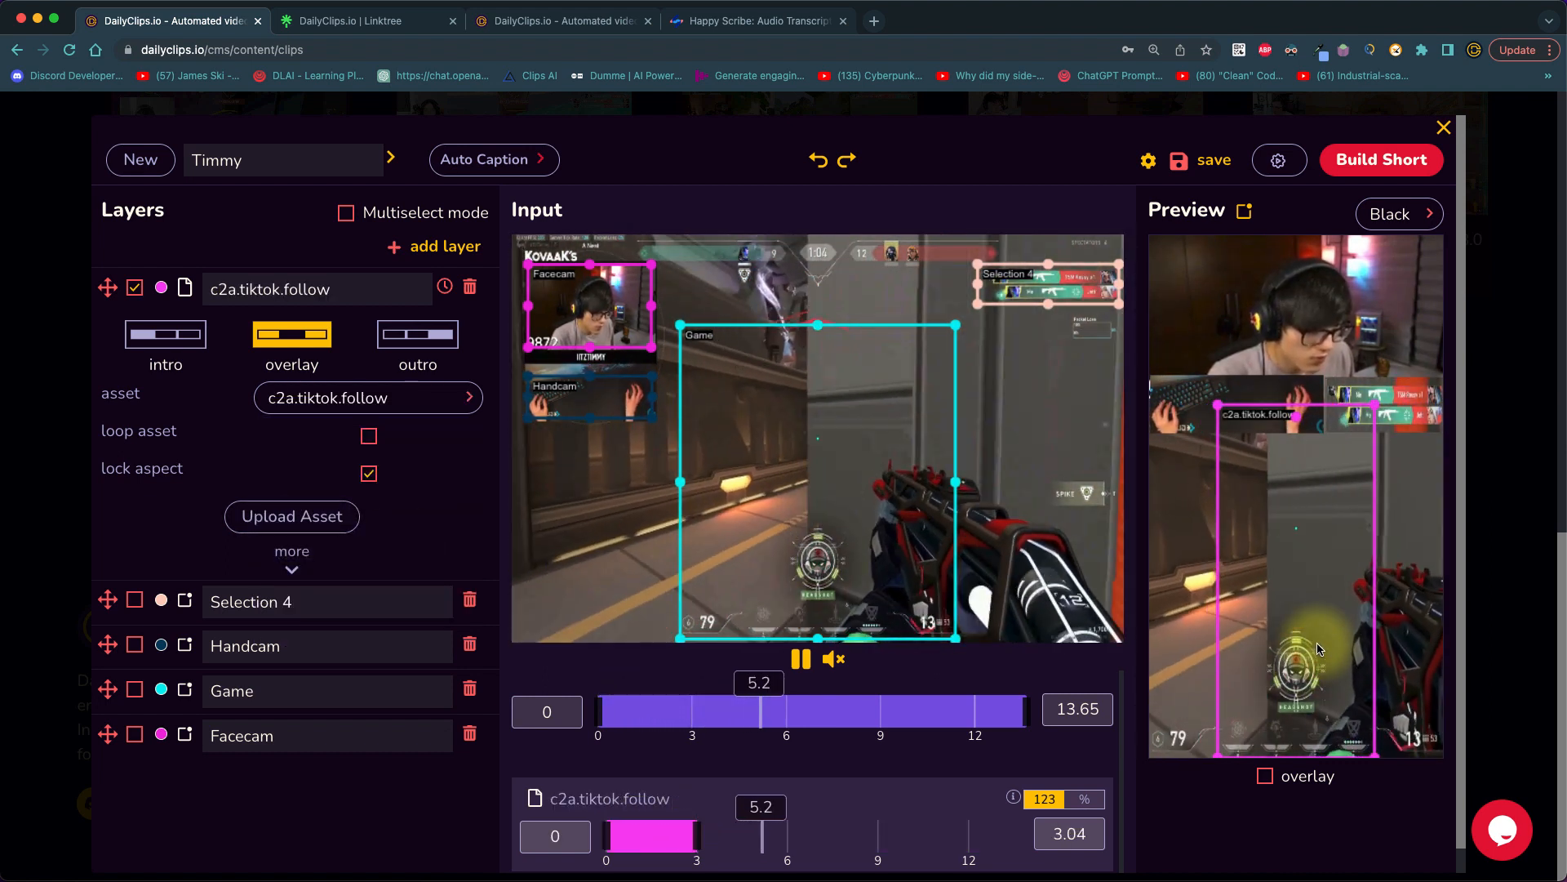
{"action": "left_click", "coordinate": [334, 581]}
Center the subscribe overlay horizontally over the lower game area and set its time range back to 5.7–12.5.
{"action": "left_click_drag", "start_coordinate": [1298, 448], "coordinate": [1307, 647]}
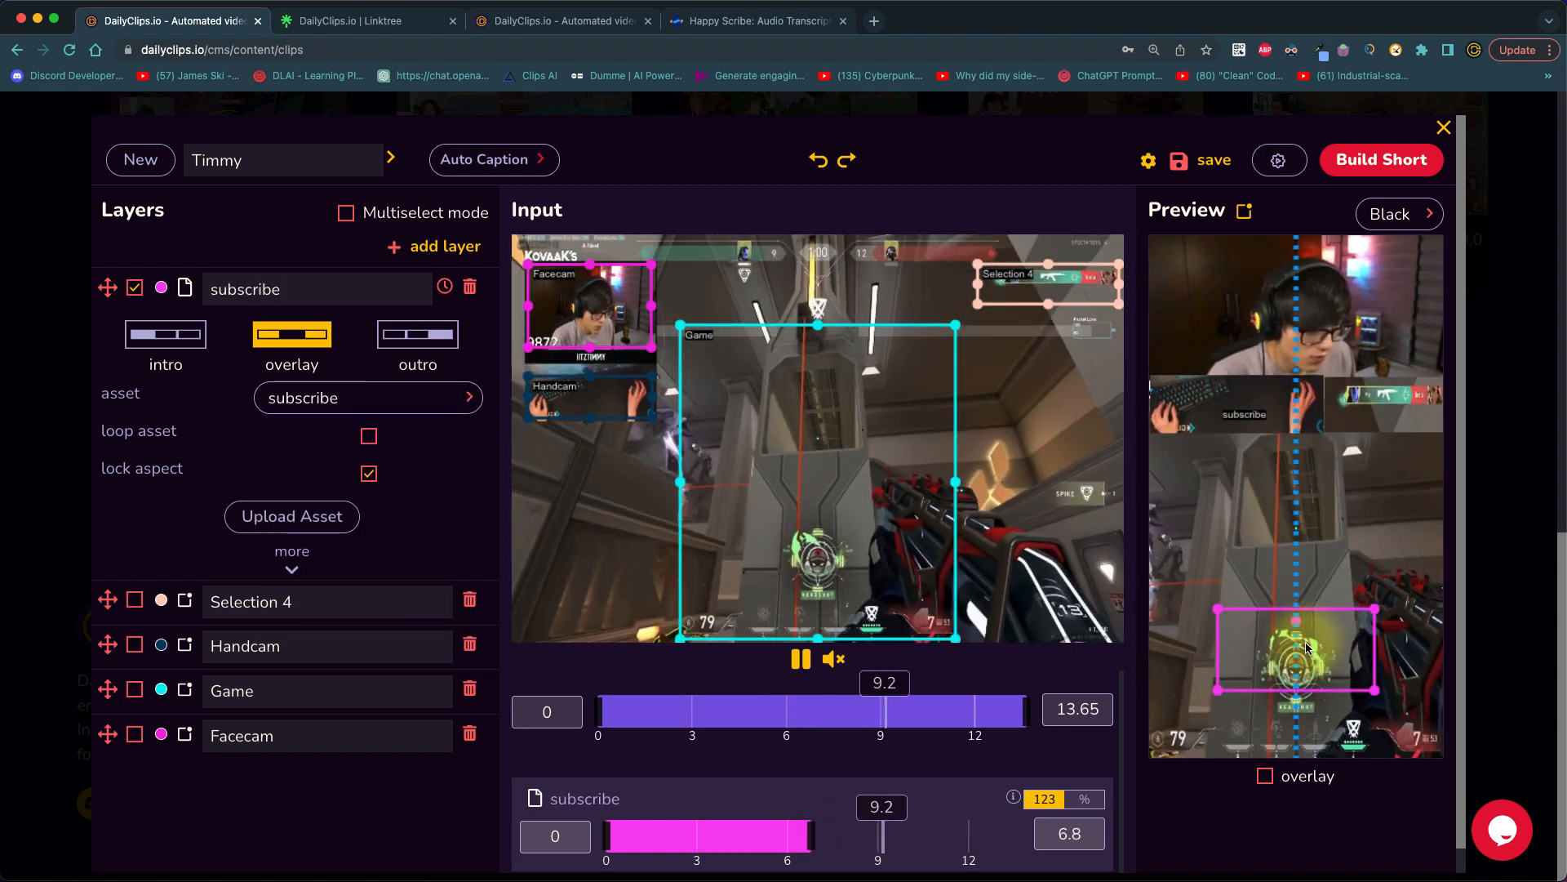
{"action": "left_click", "coordinate": [813, 840]}
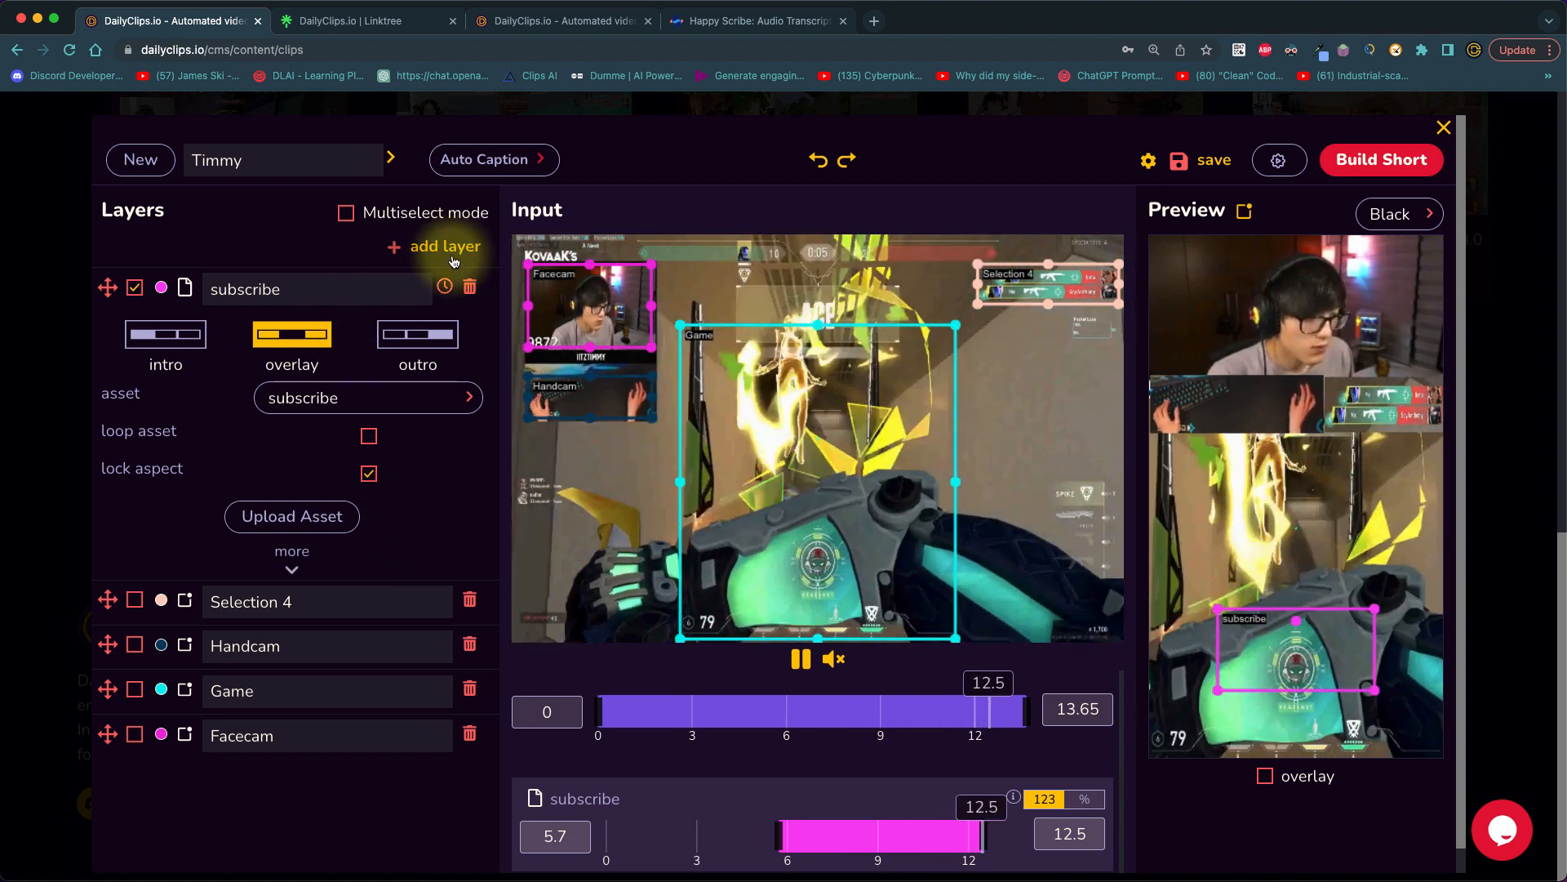
Add a text layer reading twitch.tv/iitztimmy and place it across the game area in the preview.
{"action": "left_click", "coordinate": [449, 257]}
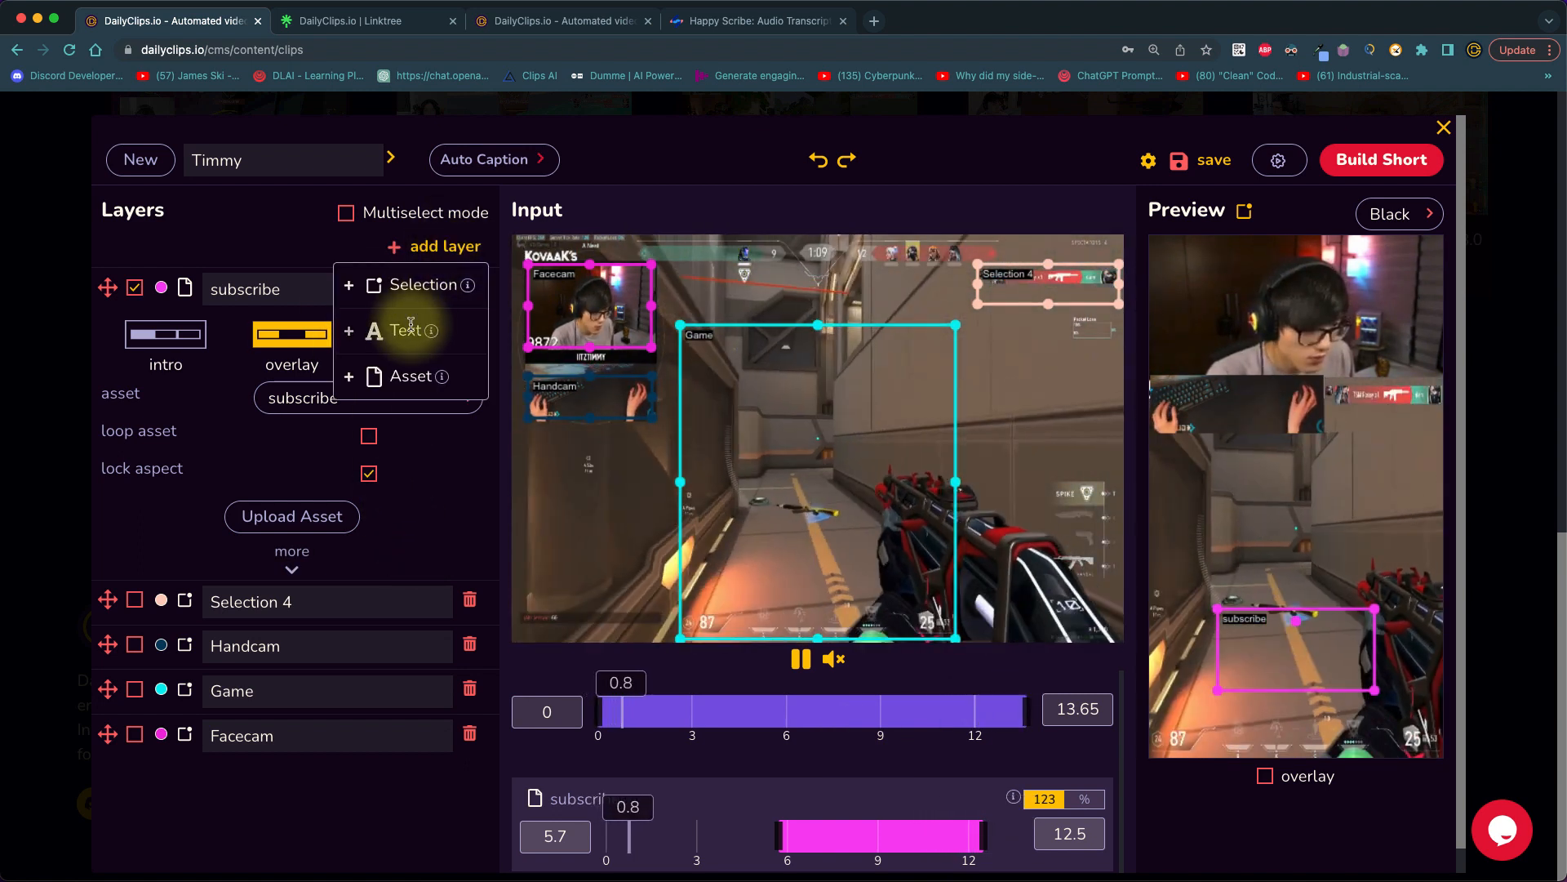
{"action": "left_click", "coordinate": [406, 330]}
{"action": "left_click_drag", "start_coordinate": [1189, 277], "coordinate": [1433, 612]}
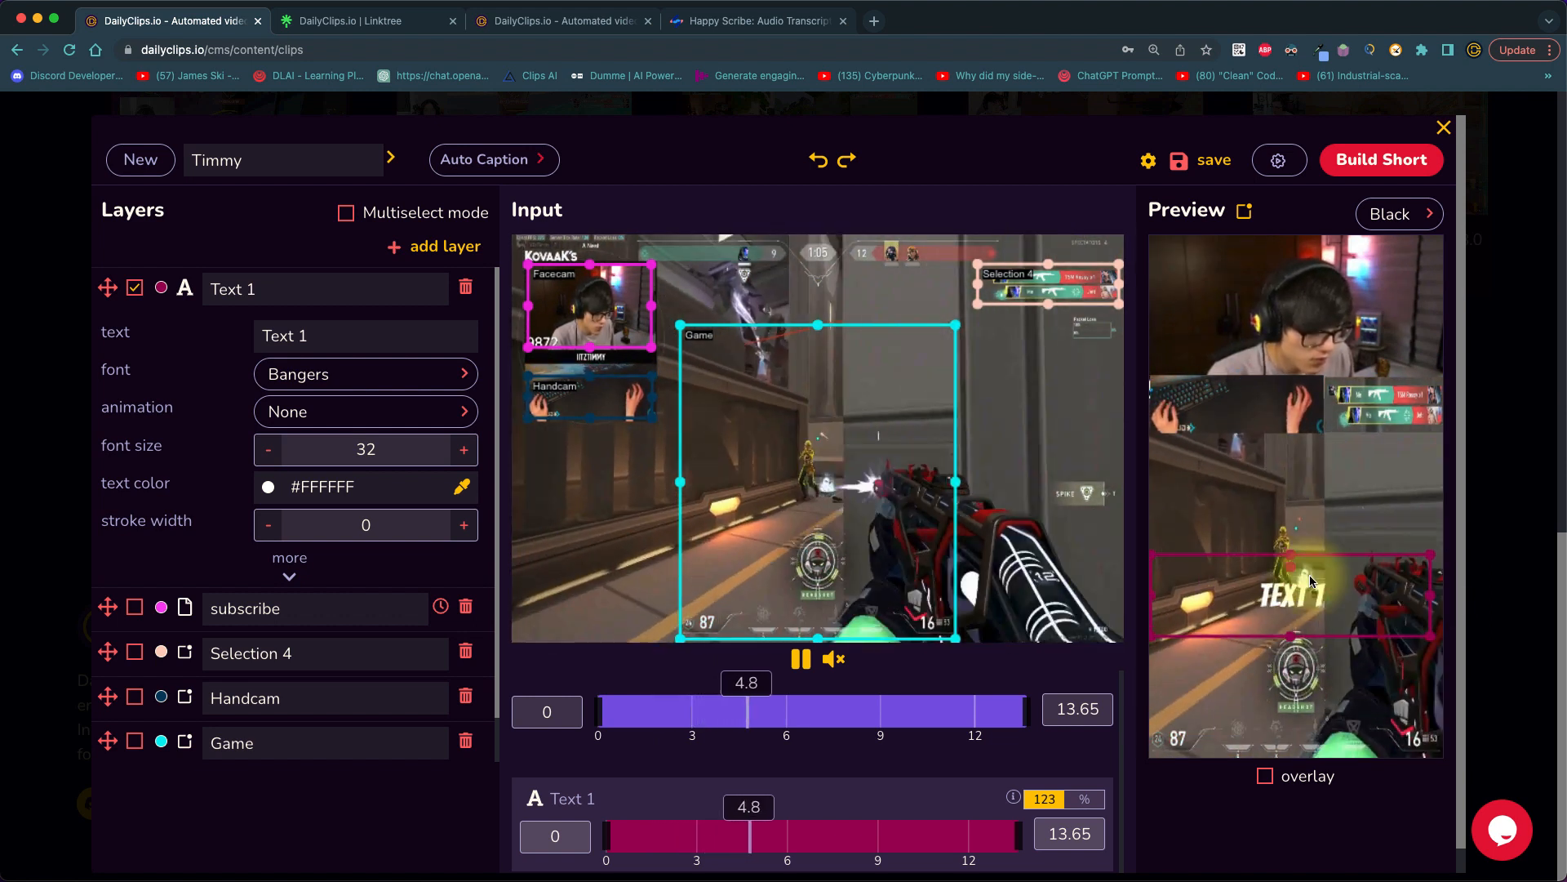
{"action": "left_click_drag", "start_coordinate": [332, 340], "coordinate": [228, 331]}
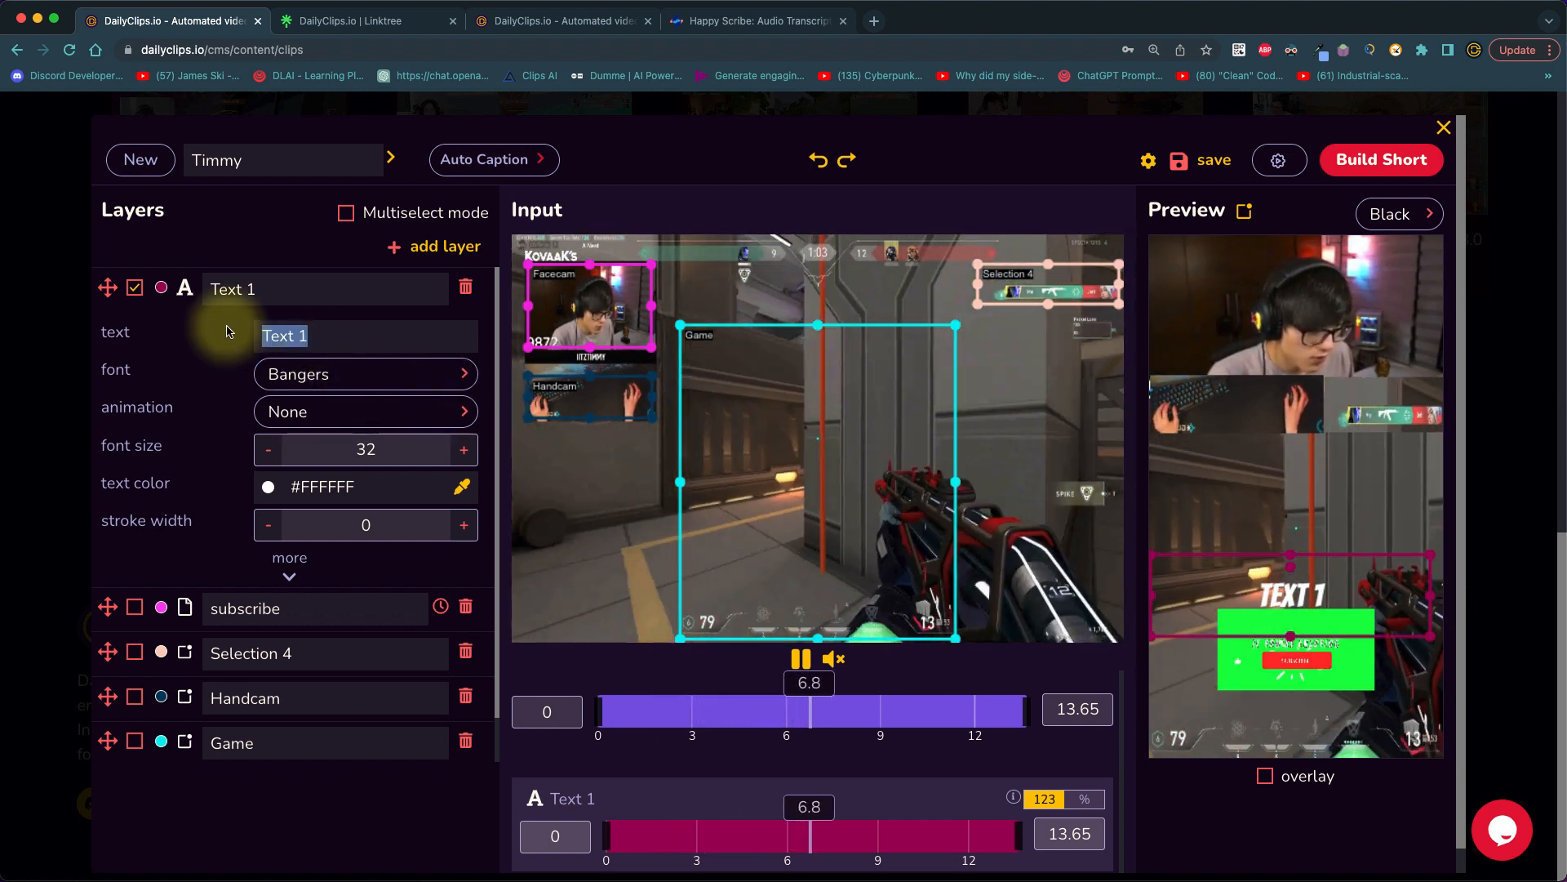
{"action": "type", "text": "twitch.tv"}
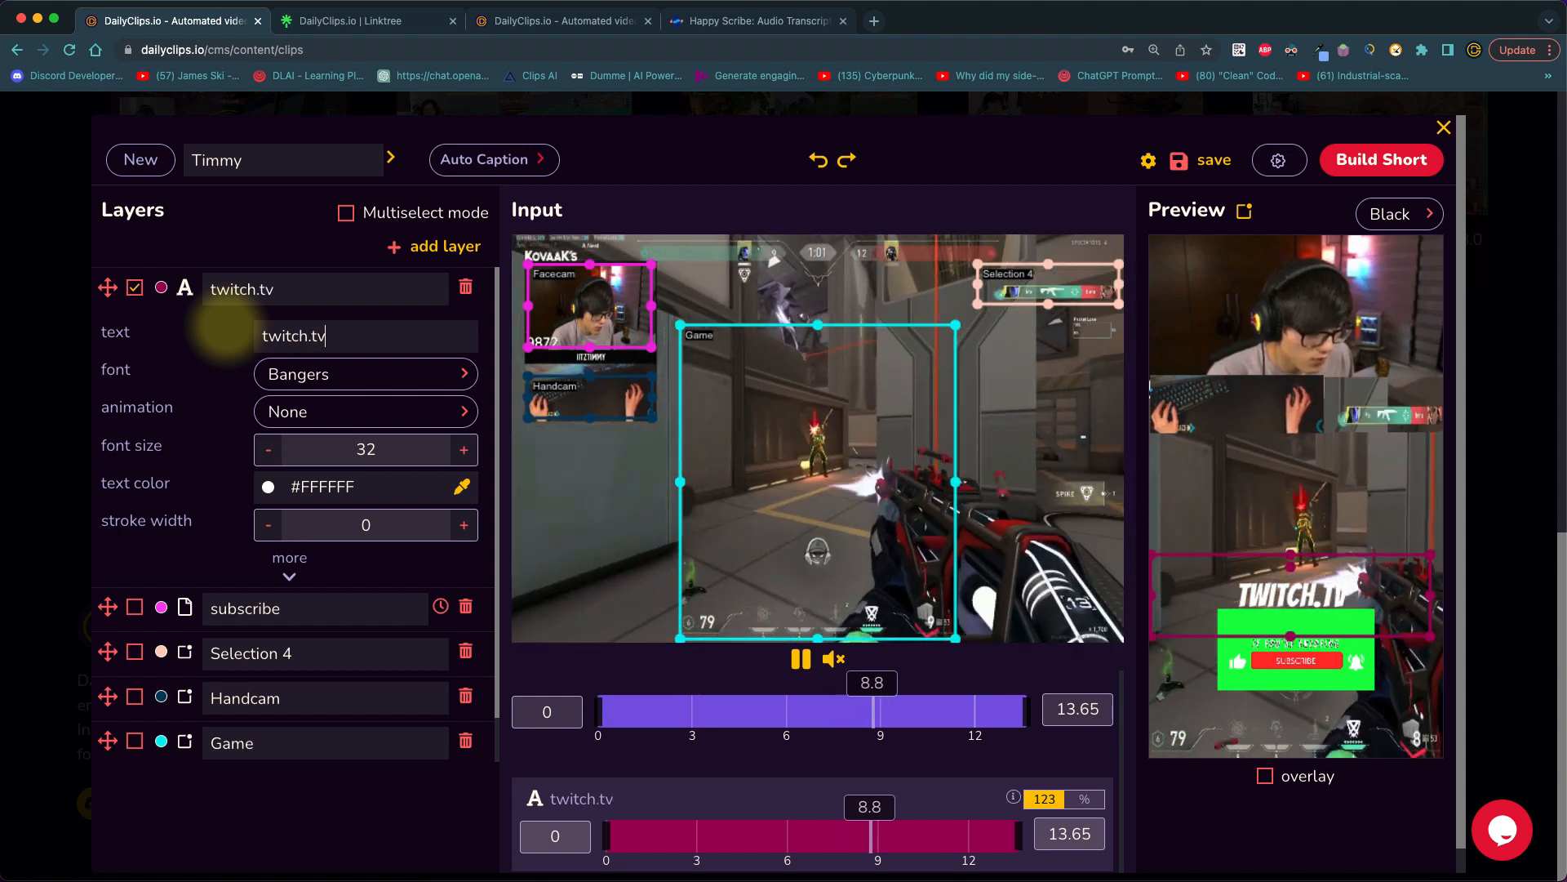
{"action": "type", "text": "/iitztimmy"}
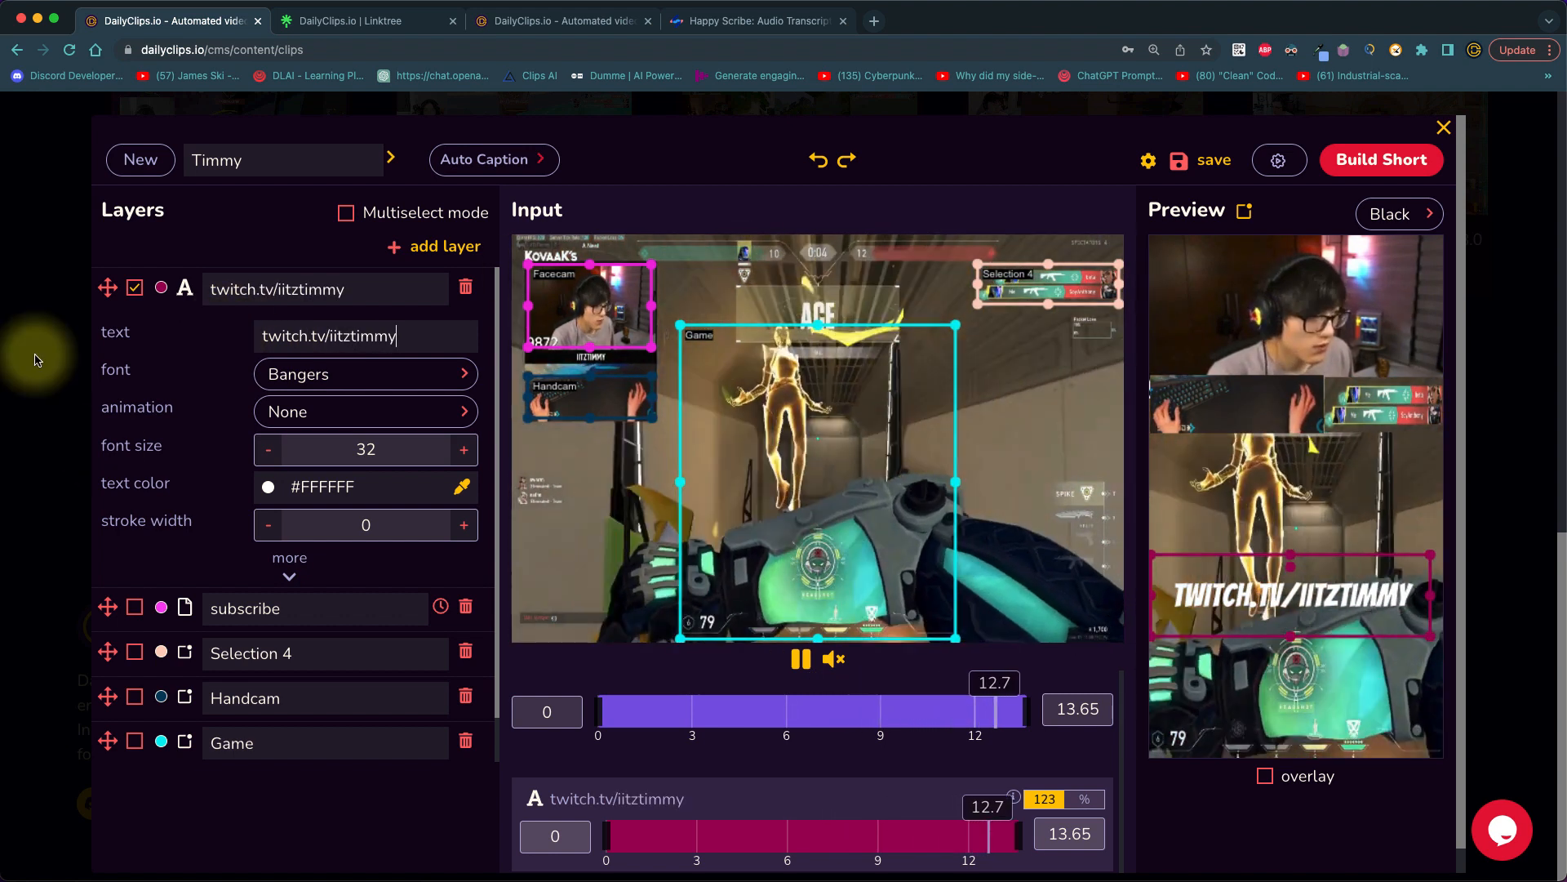
Set the Twitch text's stroke width to 1.2 and move the text down near the preview's lower edge.
{"action": "left_click", "coordinate": [464, 527]}
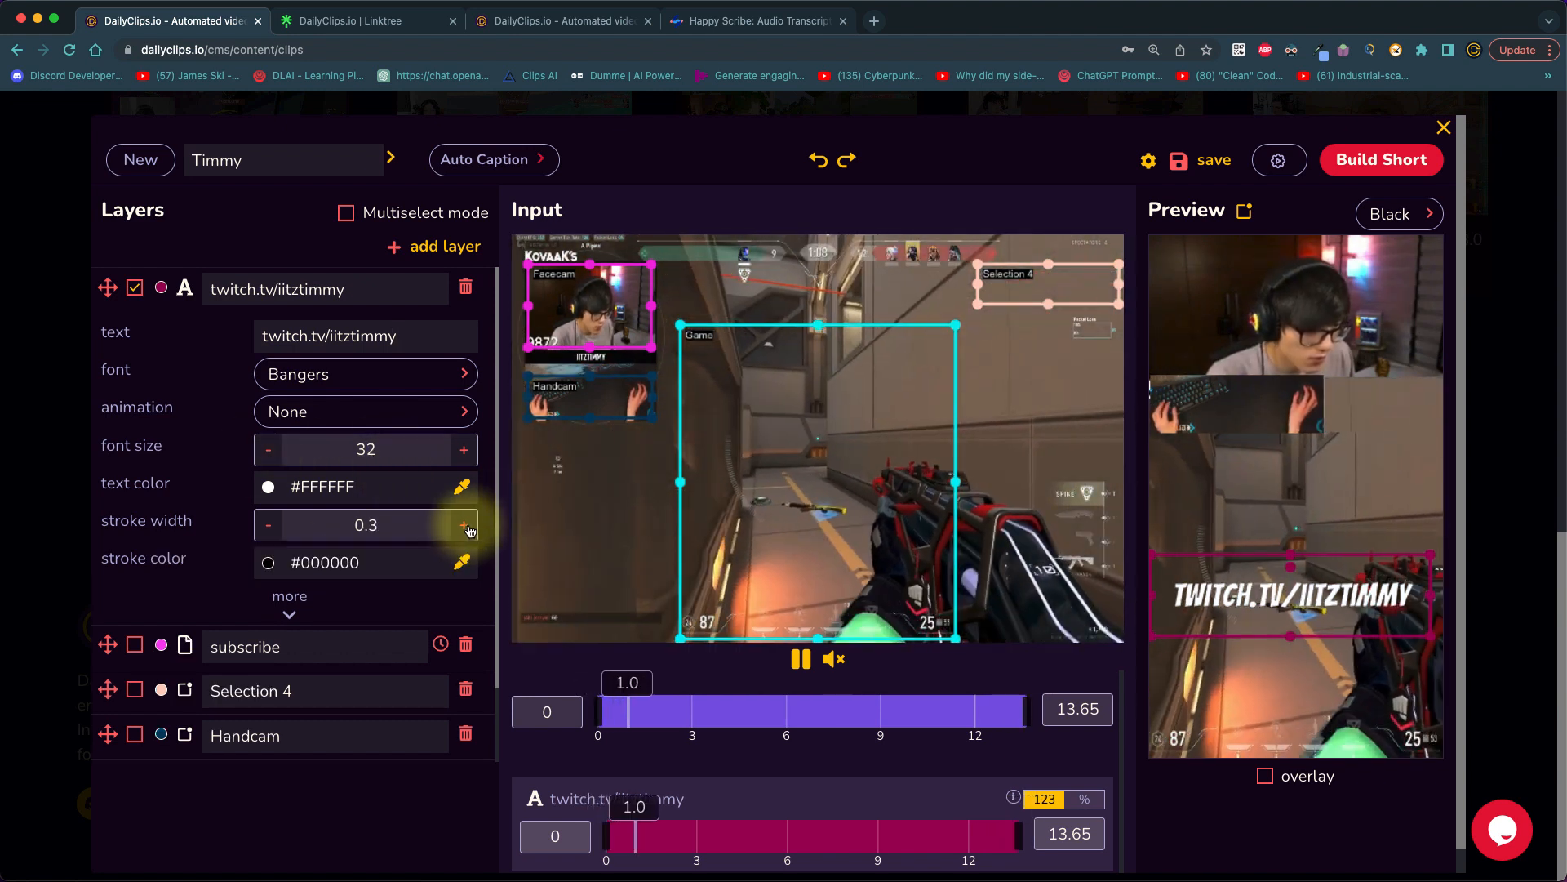
{"action": "left_click", "coordinate": [463, 525]}
{"action": "left_click", "coordinate": [464, 525]}
{"action": "left_click", "coordinate": [464, 524]}
{"action": "left_click", "coordinate": [464, 525]}
{"action": "left_click", "coordinate": [463, 525]}
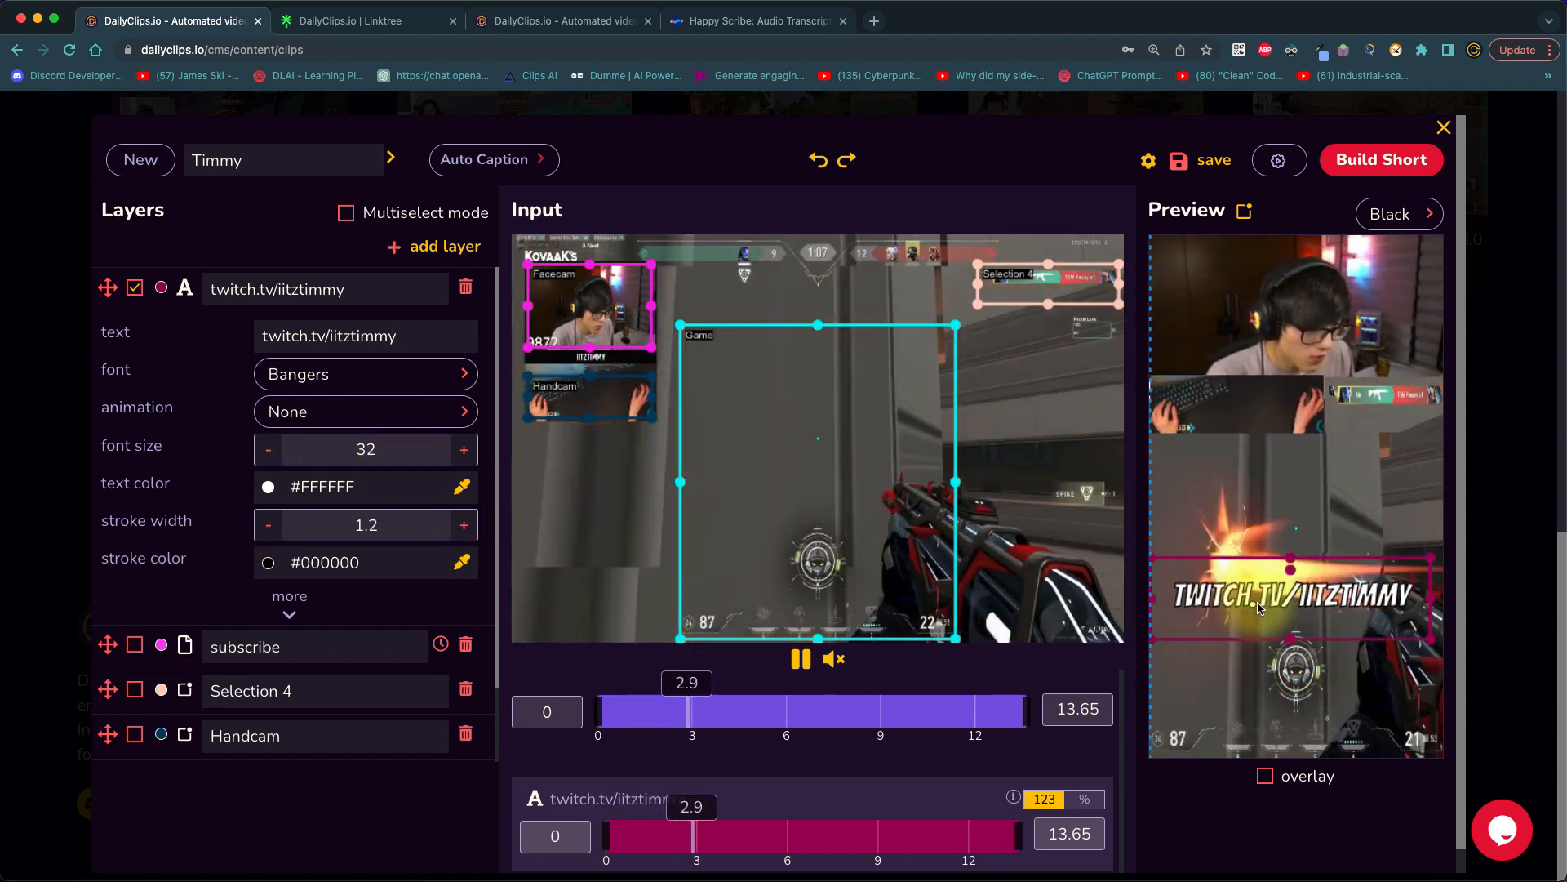
{"action": "left_click_drag", "start_coordinate": [1267, 678], "coordinate": [1262, 684]}
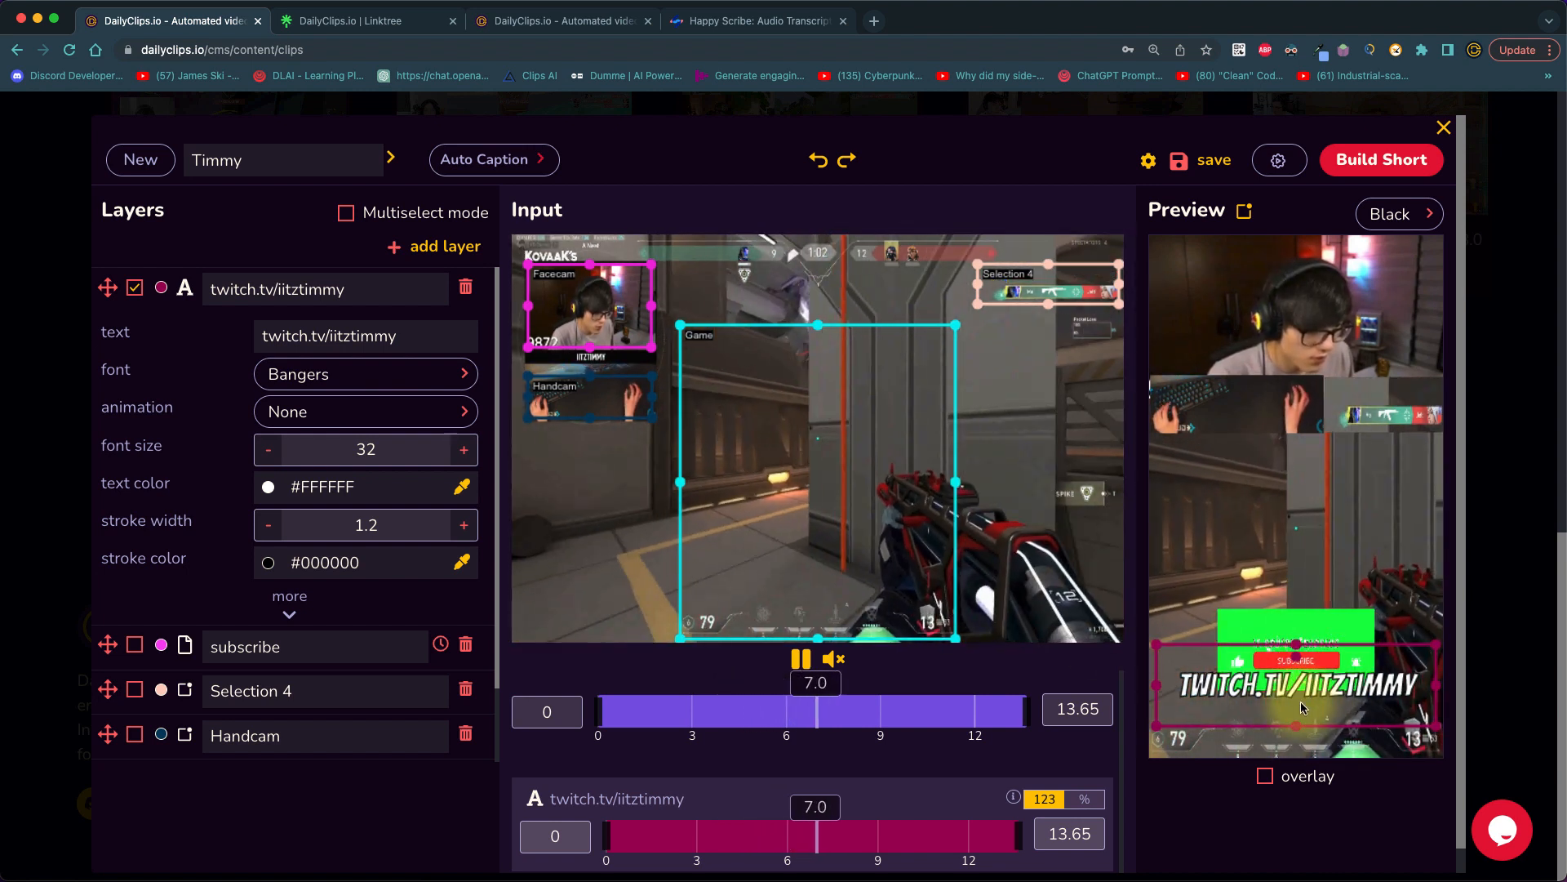
{"action": "left_click_drag", "start_coordinate": [1300, 700], "coordinate": [1300, 701]}
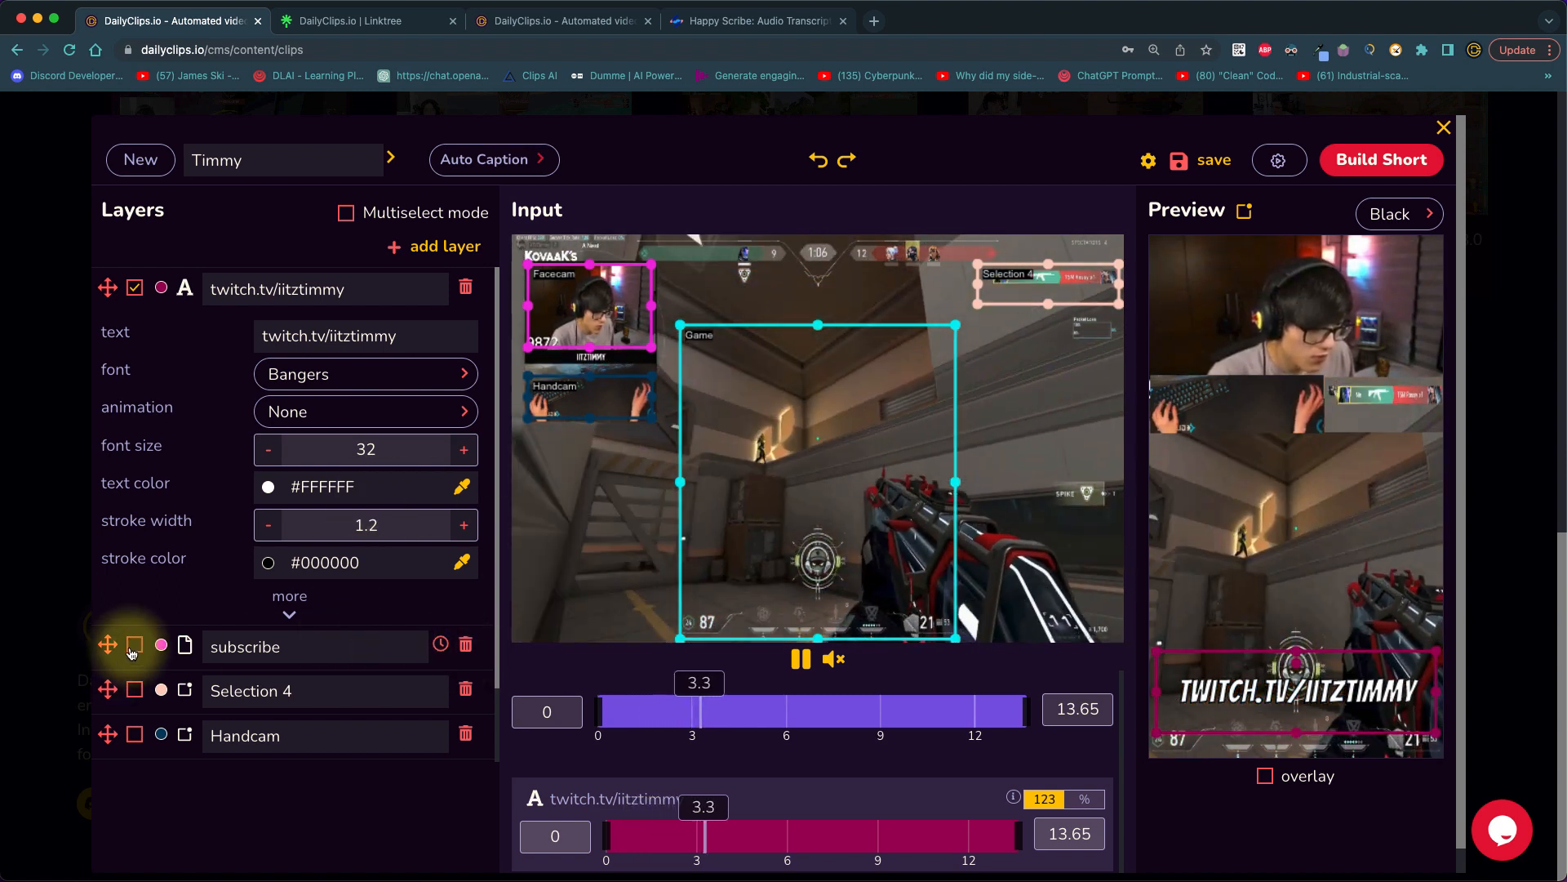
Enlarge the subscribe overlay so that it reaches down to the Twitch text, and save the layout.
{"action": "left_click", "coordinate": [133, 646]}
{"action": "left_click_drag", "start_coordinate": [1218, 609], "coordinate": [1289, 629]}
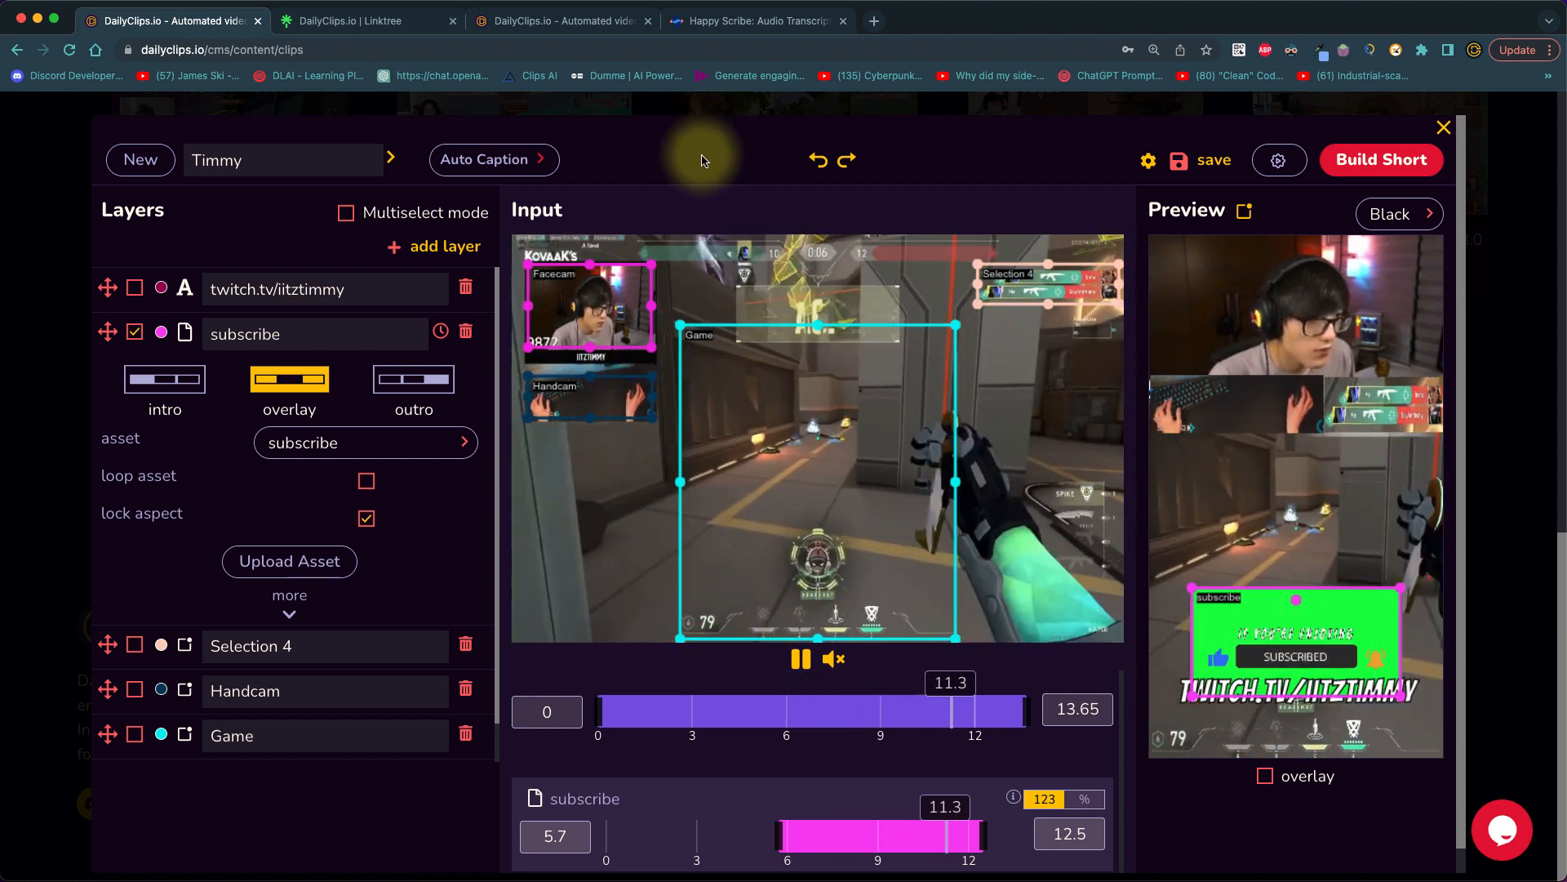
{"action": "left_click", "coordinate": [1190, 167]}
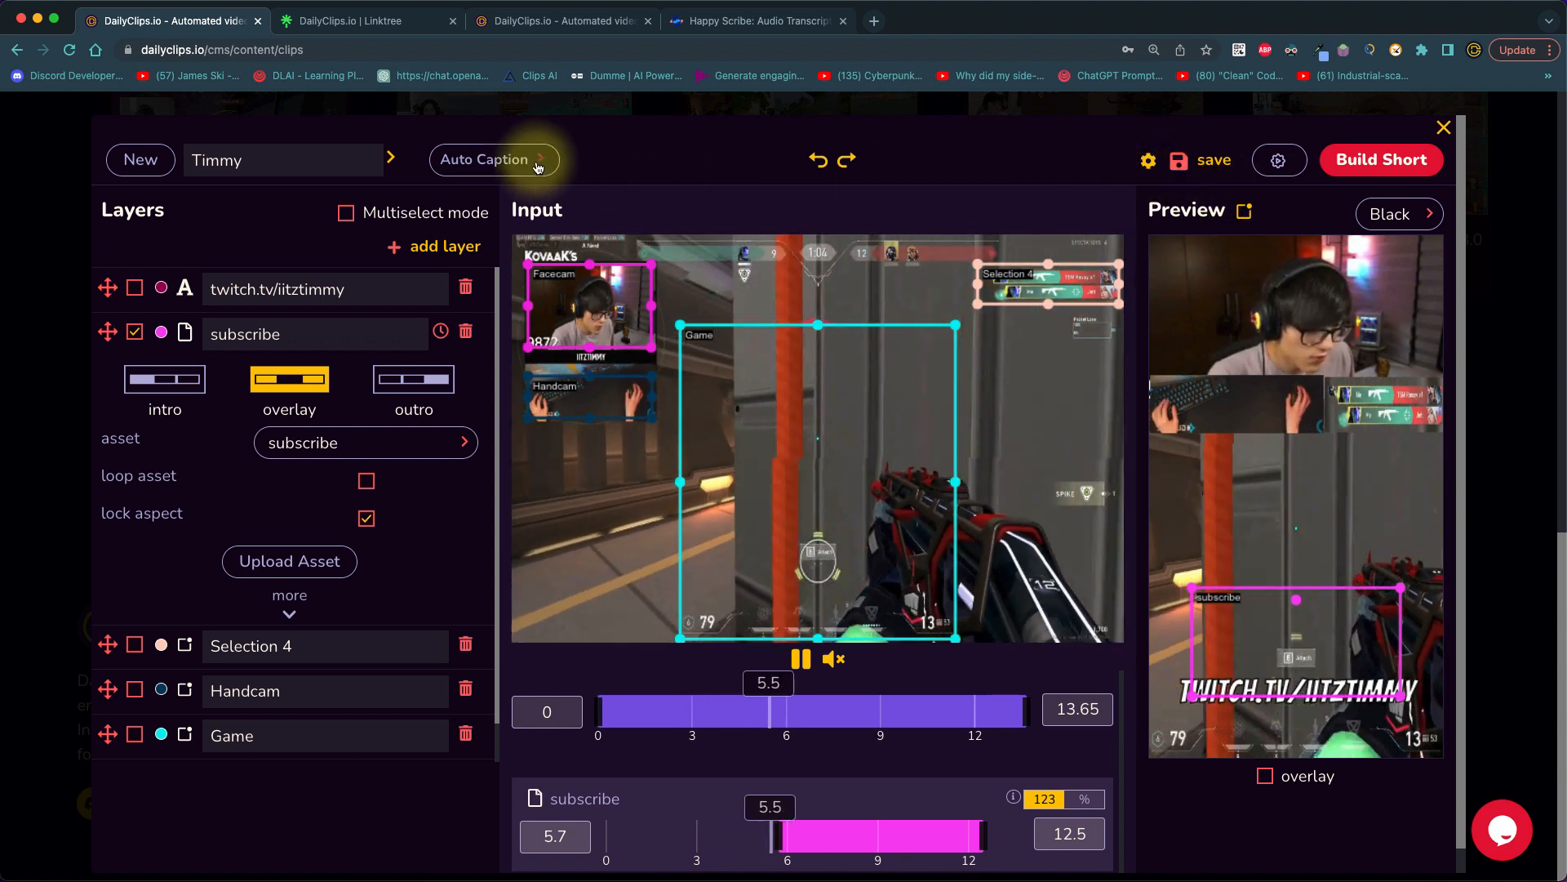
Try auto captions split into words and remove them from the layout.
{"action": "left_click", "coordinate": [538, 167]}
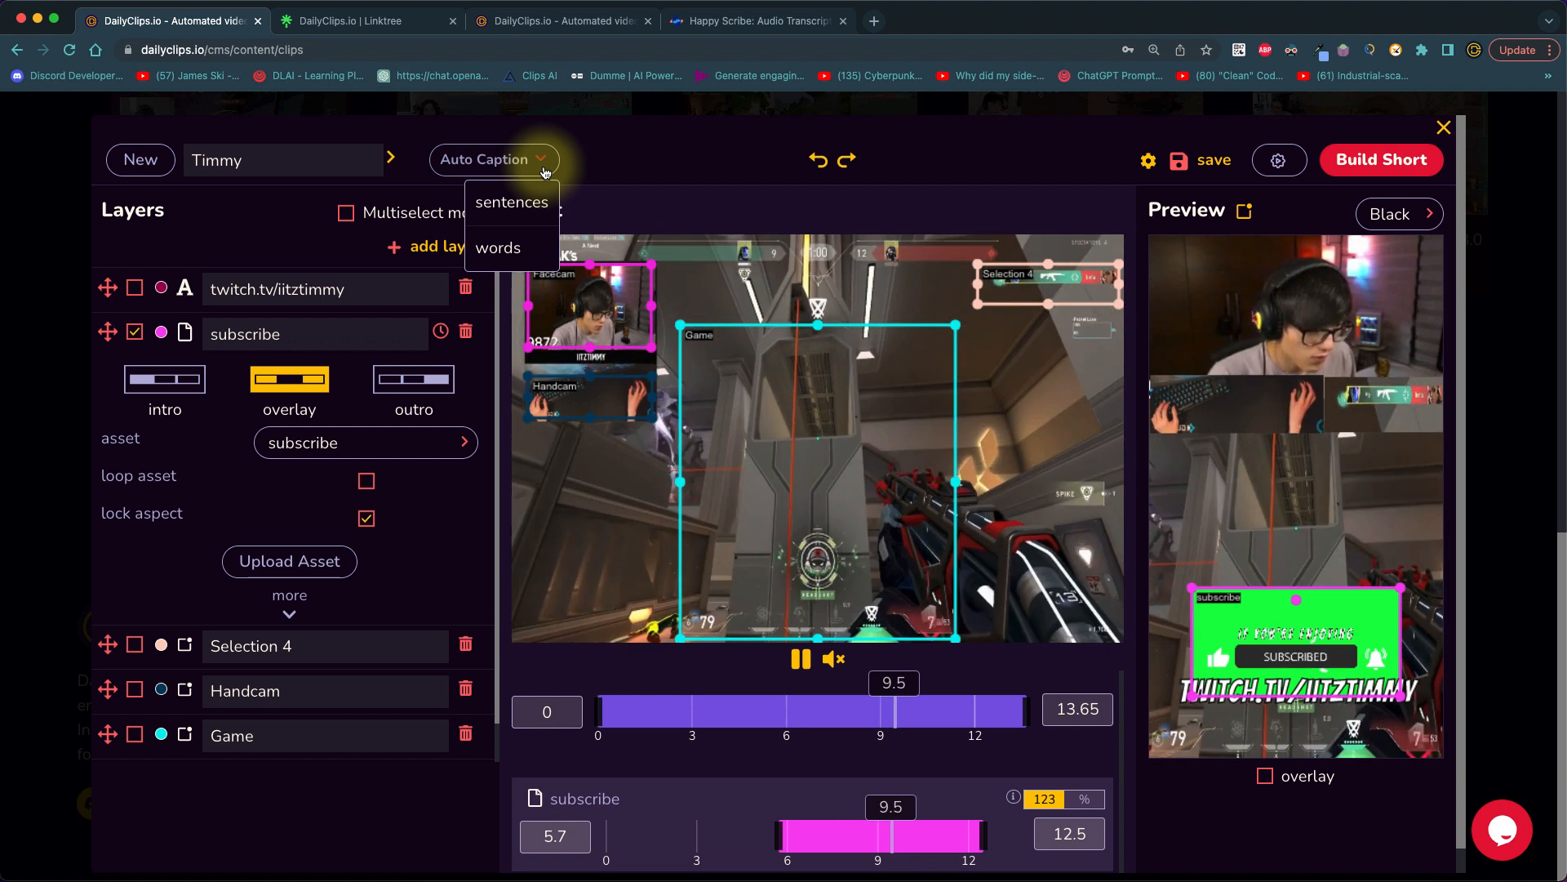
{"action": "left_click", "coordinate": [507, 249]}
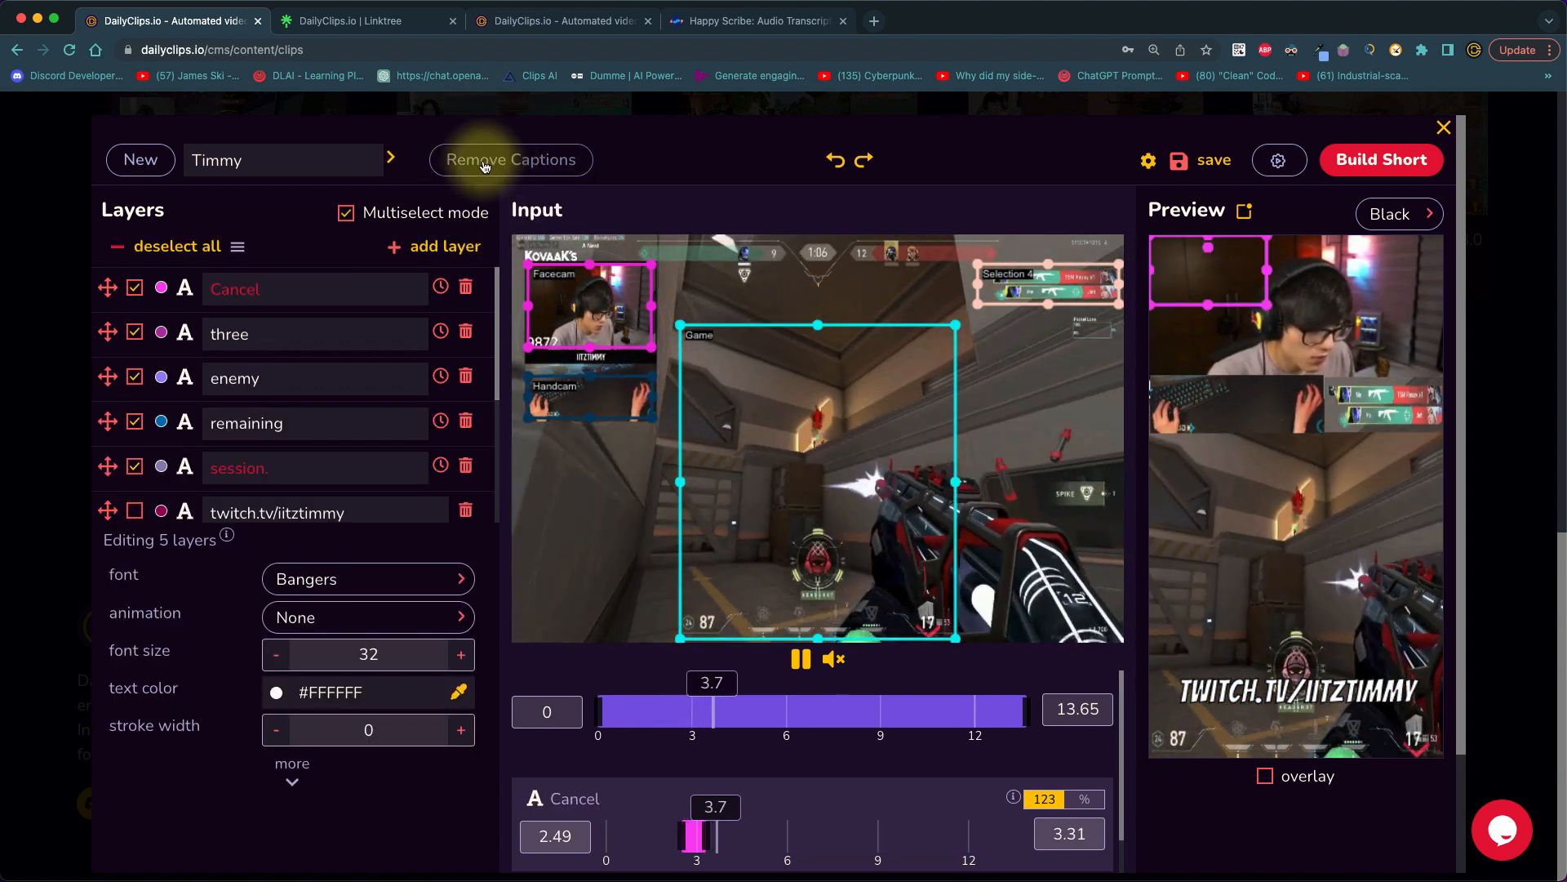
{"action": "left_click", "coordinate": [536, 163]}
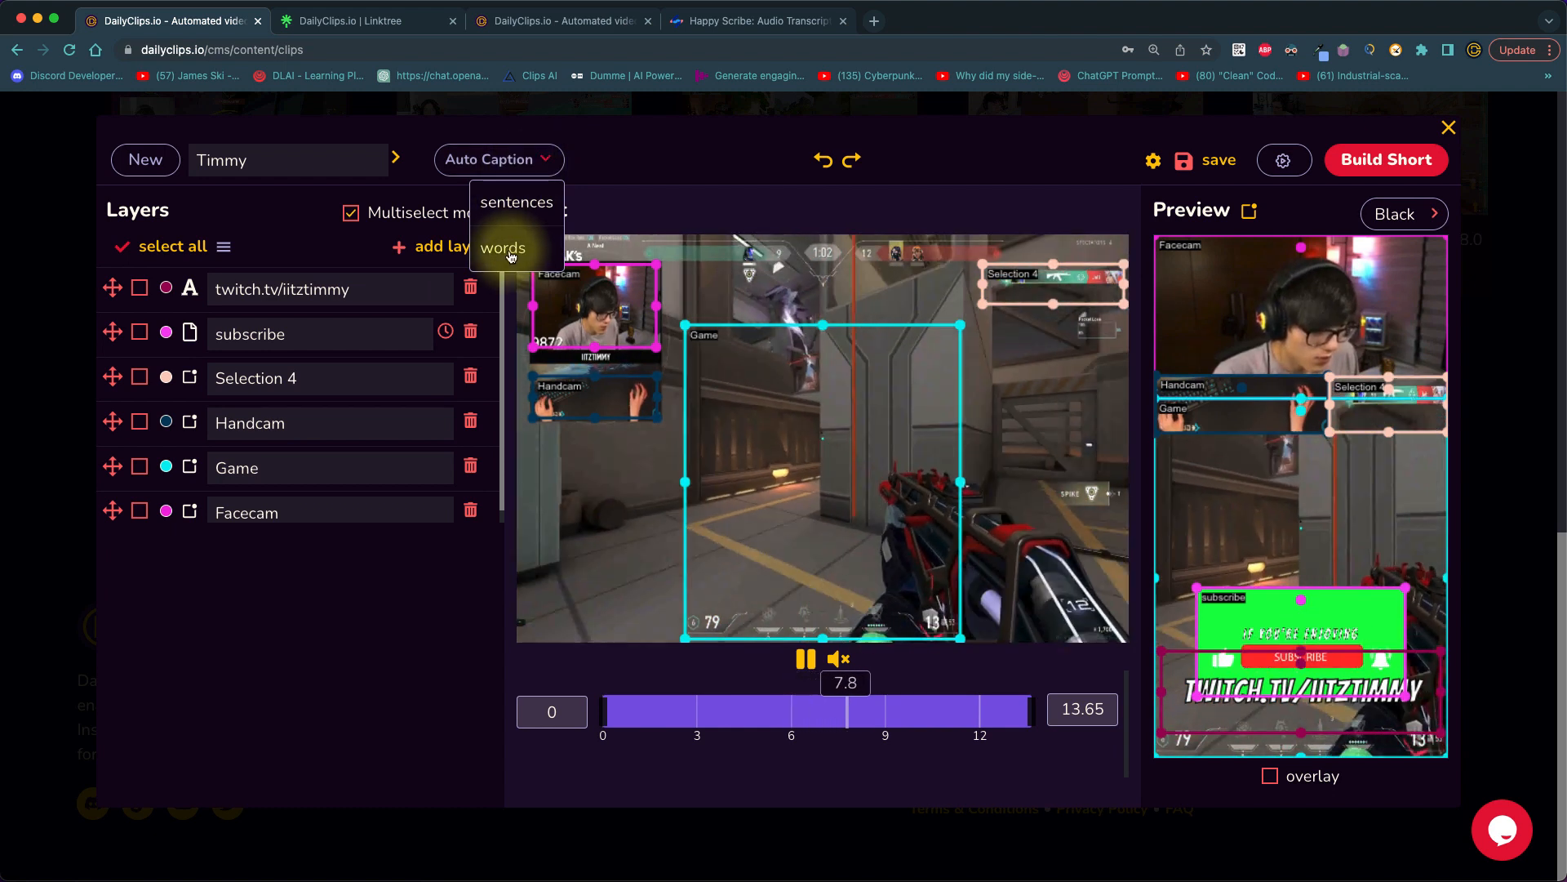
Generate auto captions by words and position all caption layers together, centred just below the Handcam in the preview.
{"action": "left_click", "coordinate": [511, 255]}
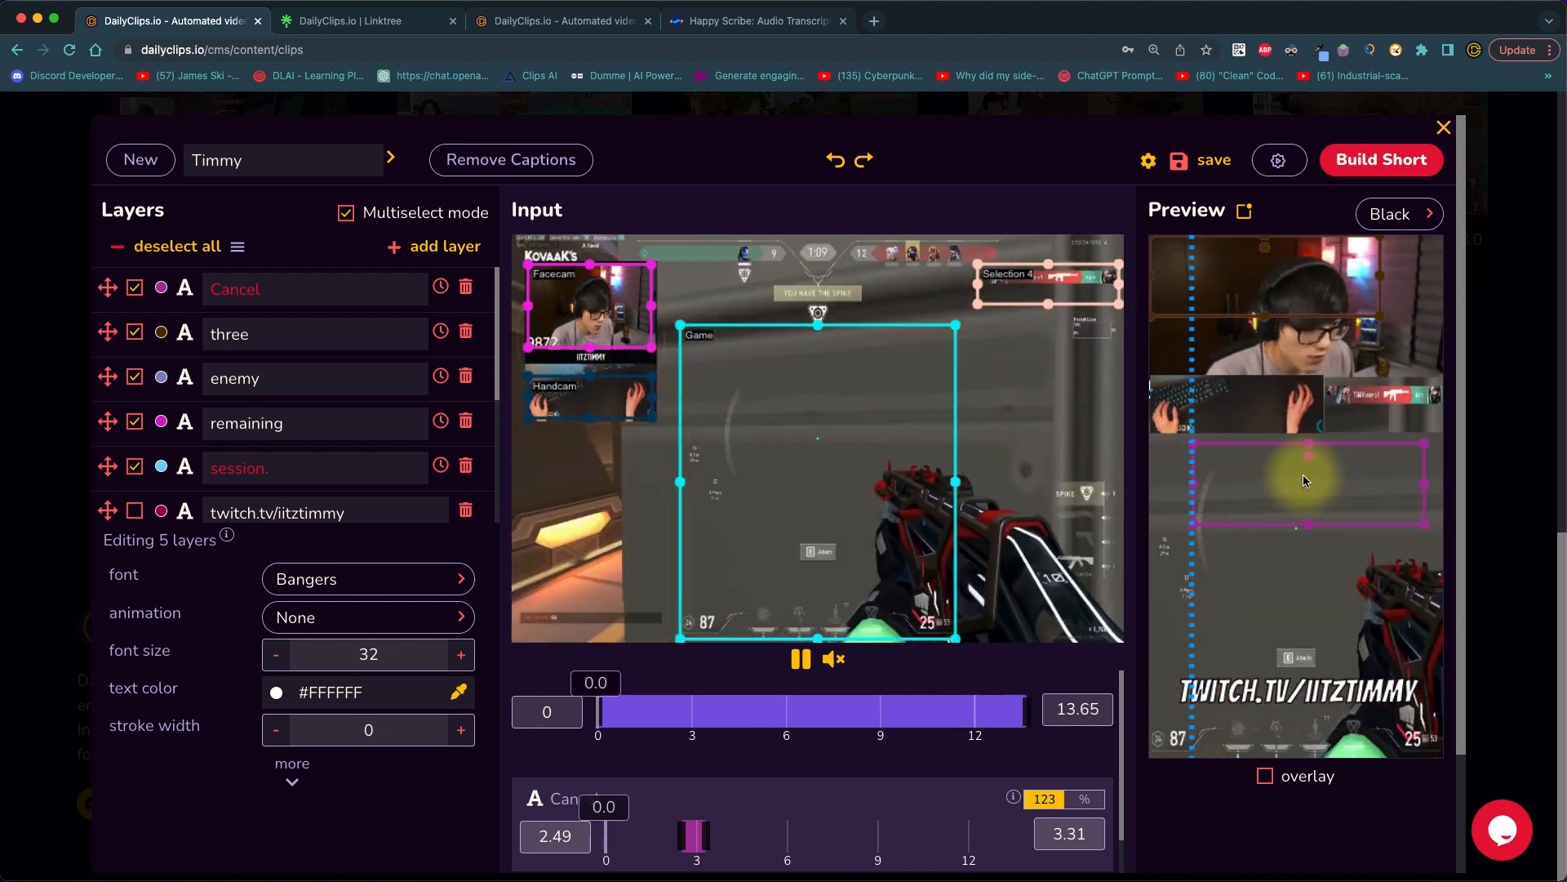
{"action": "left_click_drag", "start_coordinate": [1306, 472], "coordinate": [1306, 457]}
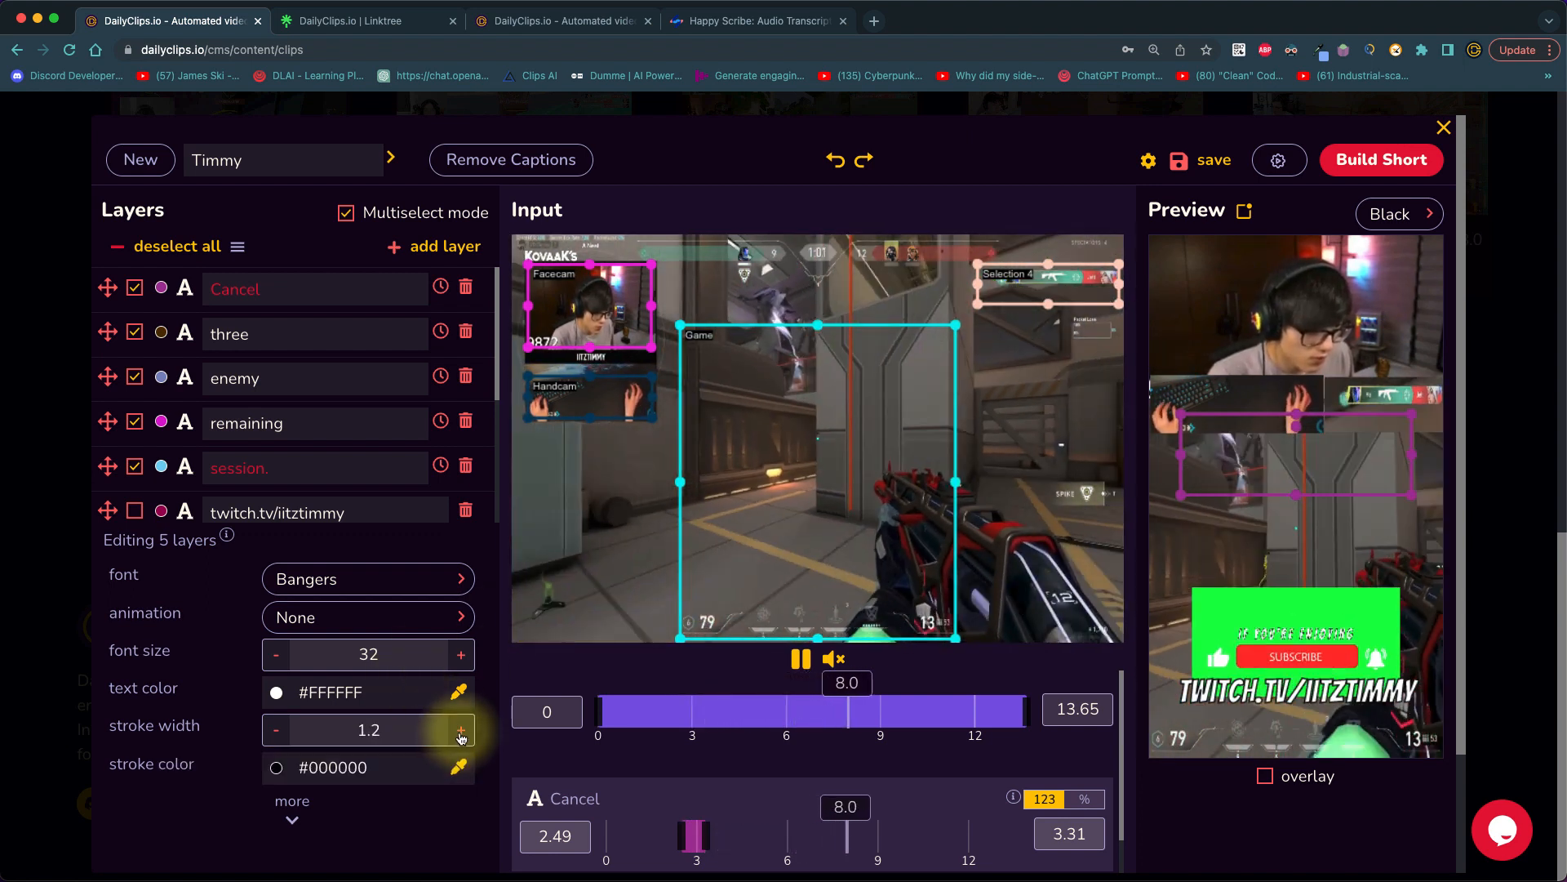
Give all caption layers a 1.3 stroke width and the Vibrate animation with a 0.3 animate duration, and play them back.
{"action": "left_click", "coordinate": [354, 623]}
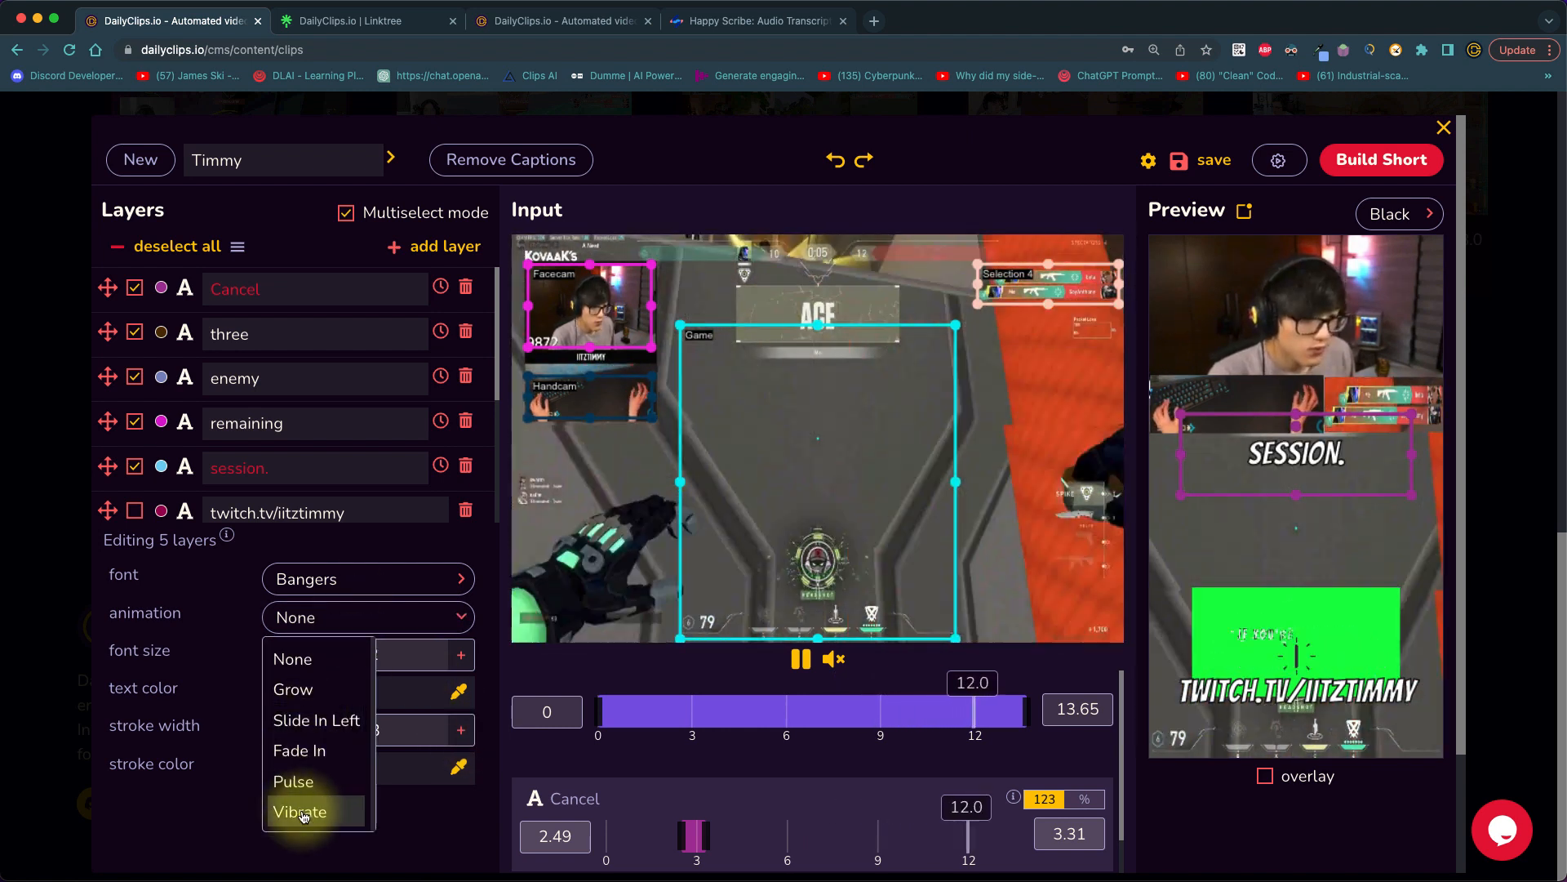
{"action": "left_click", "coordinate": [302, 813]}
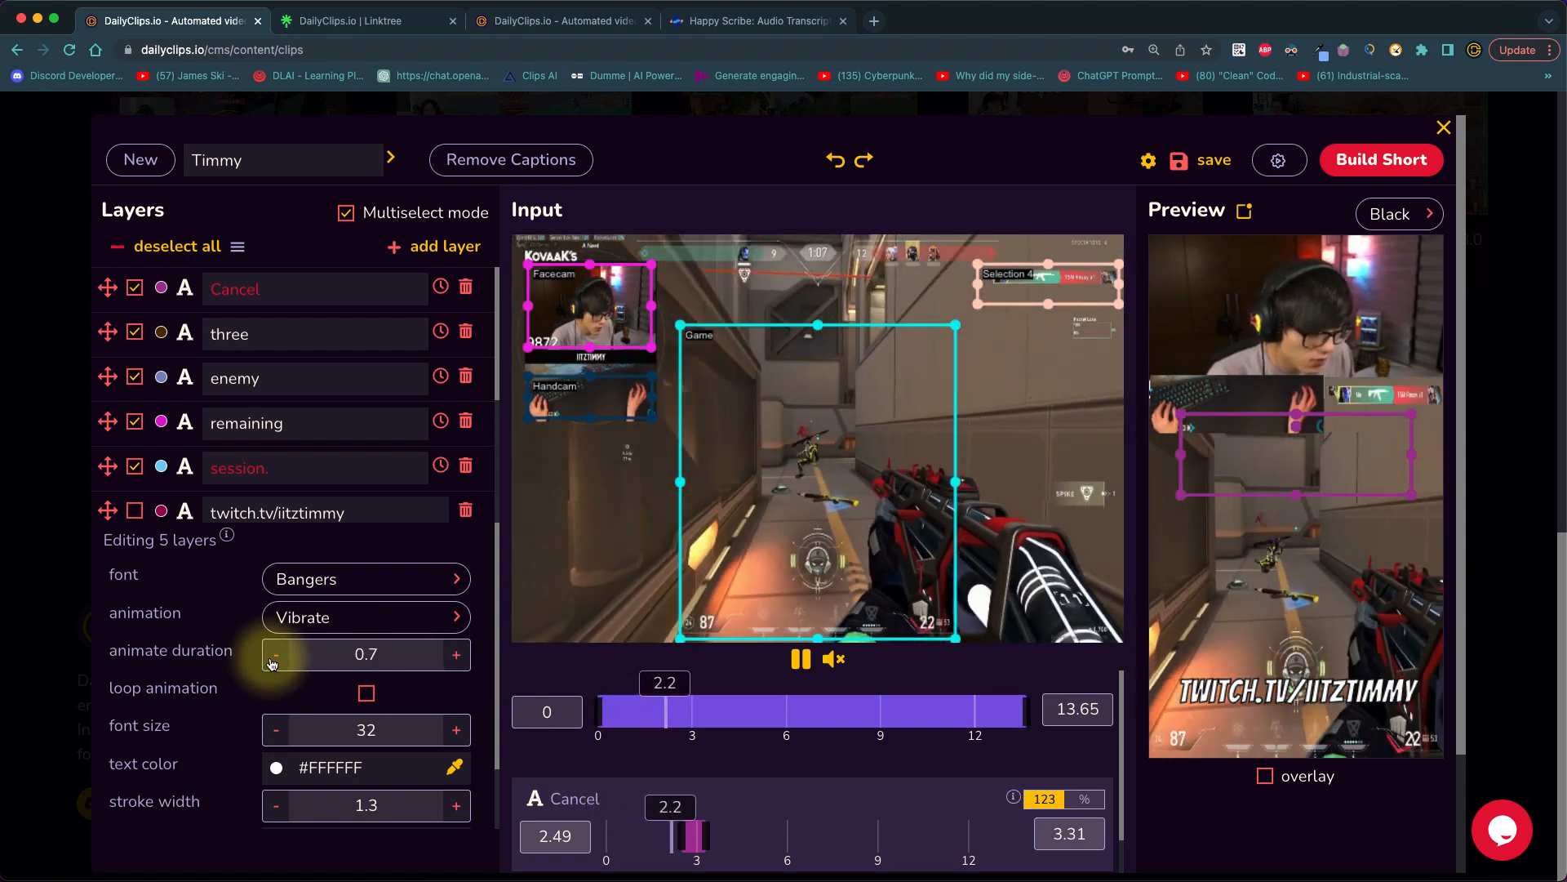
{"action": "left_click", "coordinate": [275, 655]}
{"action": "left_click", "coordinate": [275, 655]}
{"action": "left_click", "coordinate": [275, 654]}
{"action": "left_click", "coordinate": [275, 655]}
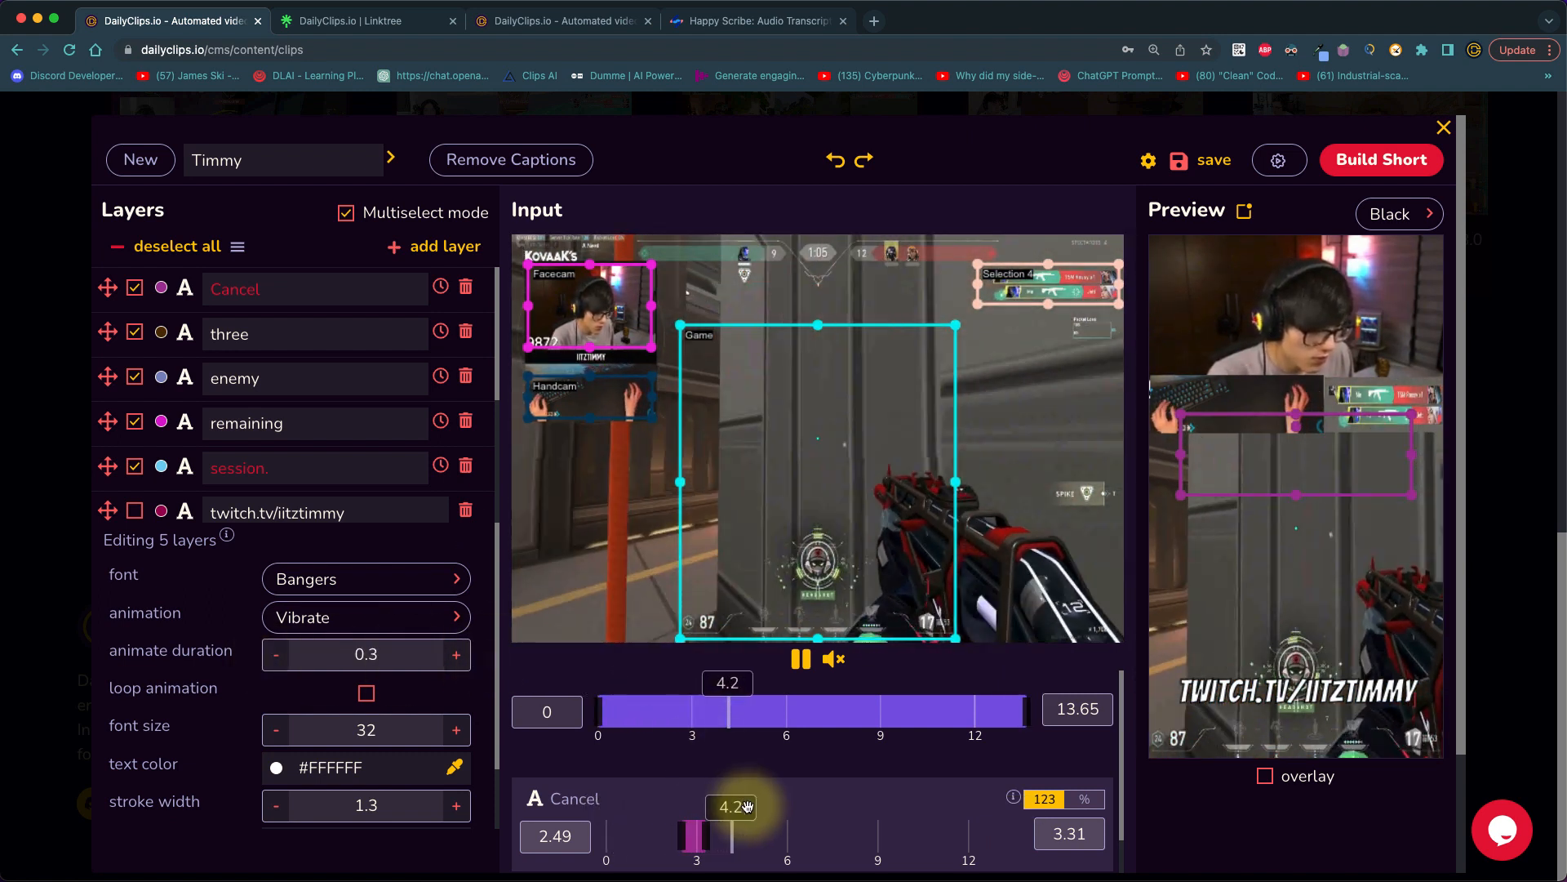
{"action": "left_click", "coordinate": [653, 711]}
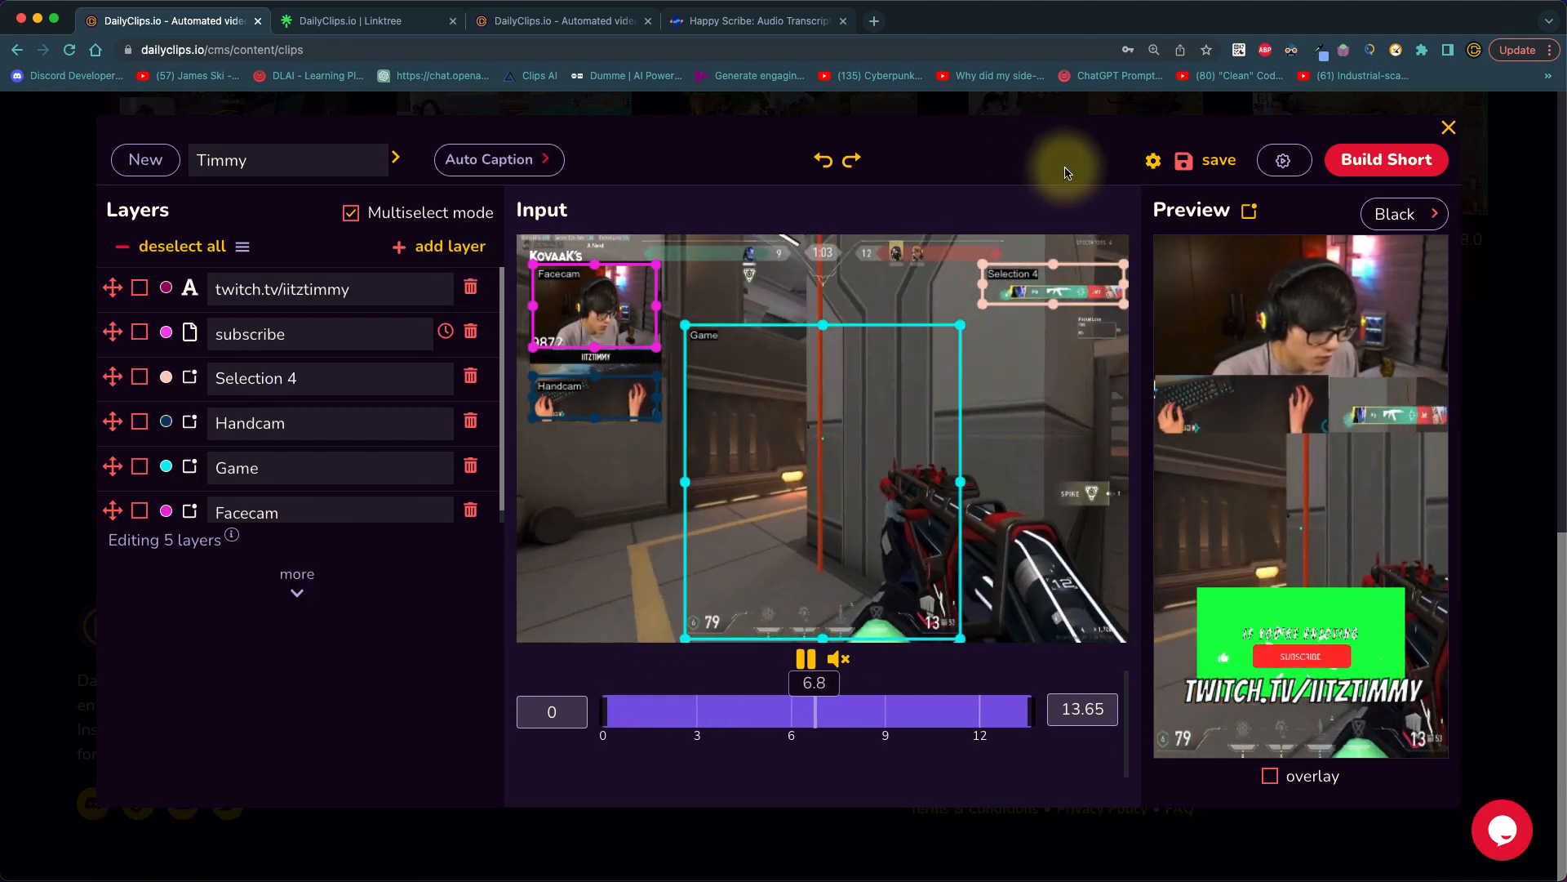
Add a new asset layer and set its start time to 9.9.
{"action": "left_click", "coordinate": [445, 245]}
{"action": "left_click", "coordinate": [404, 376]}
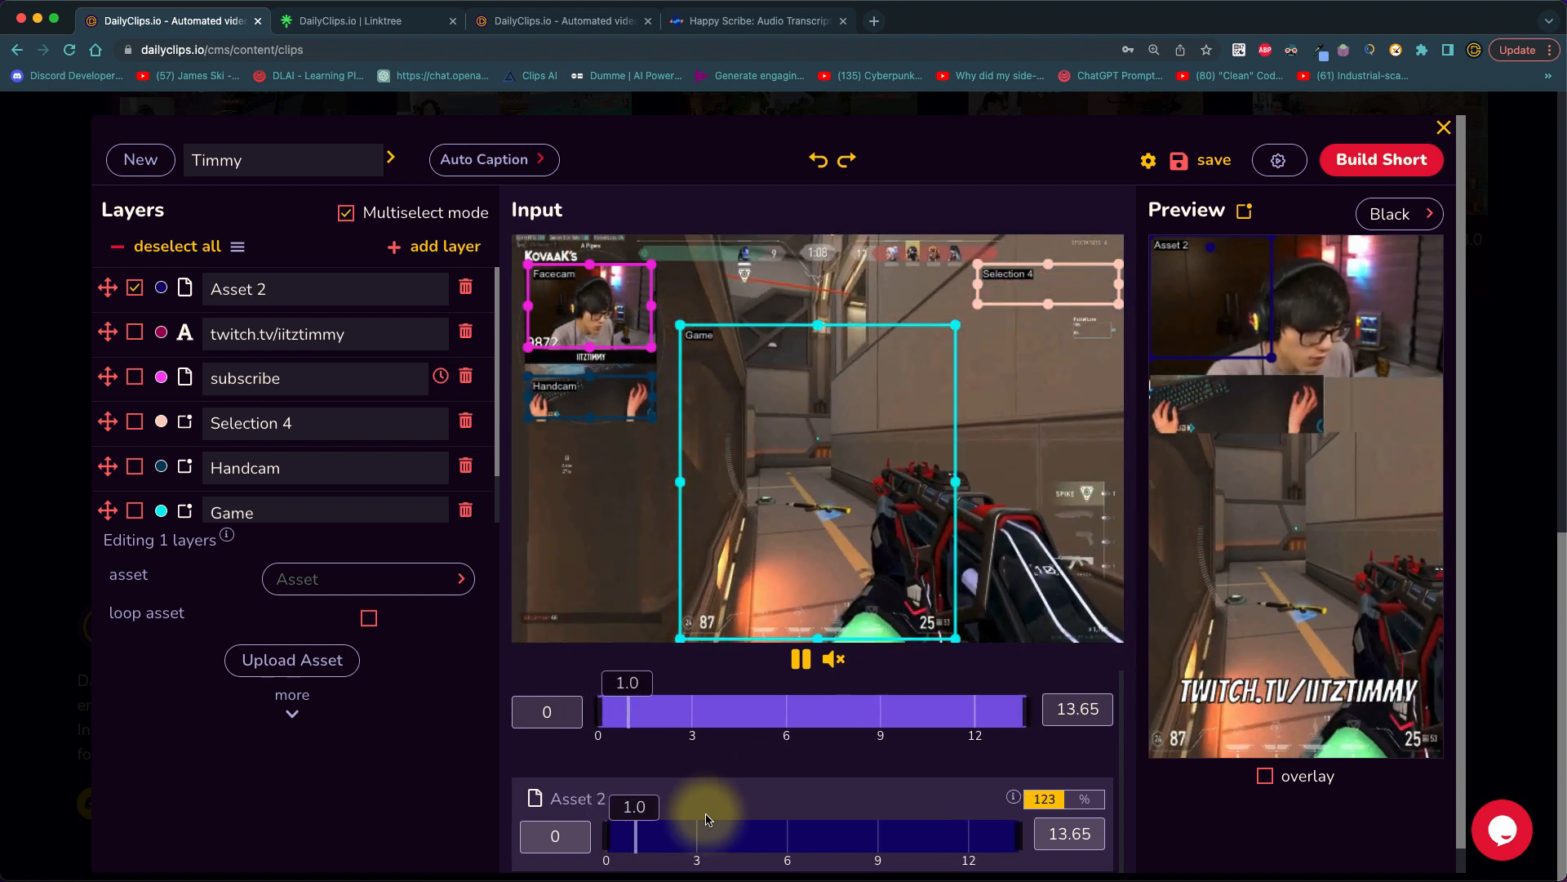
{"action": "left_click", "coordinate": [609, 835]}
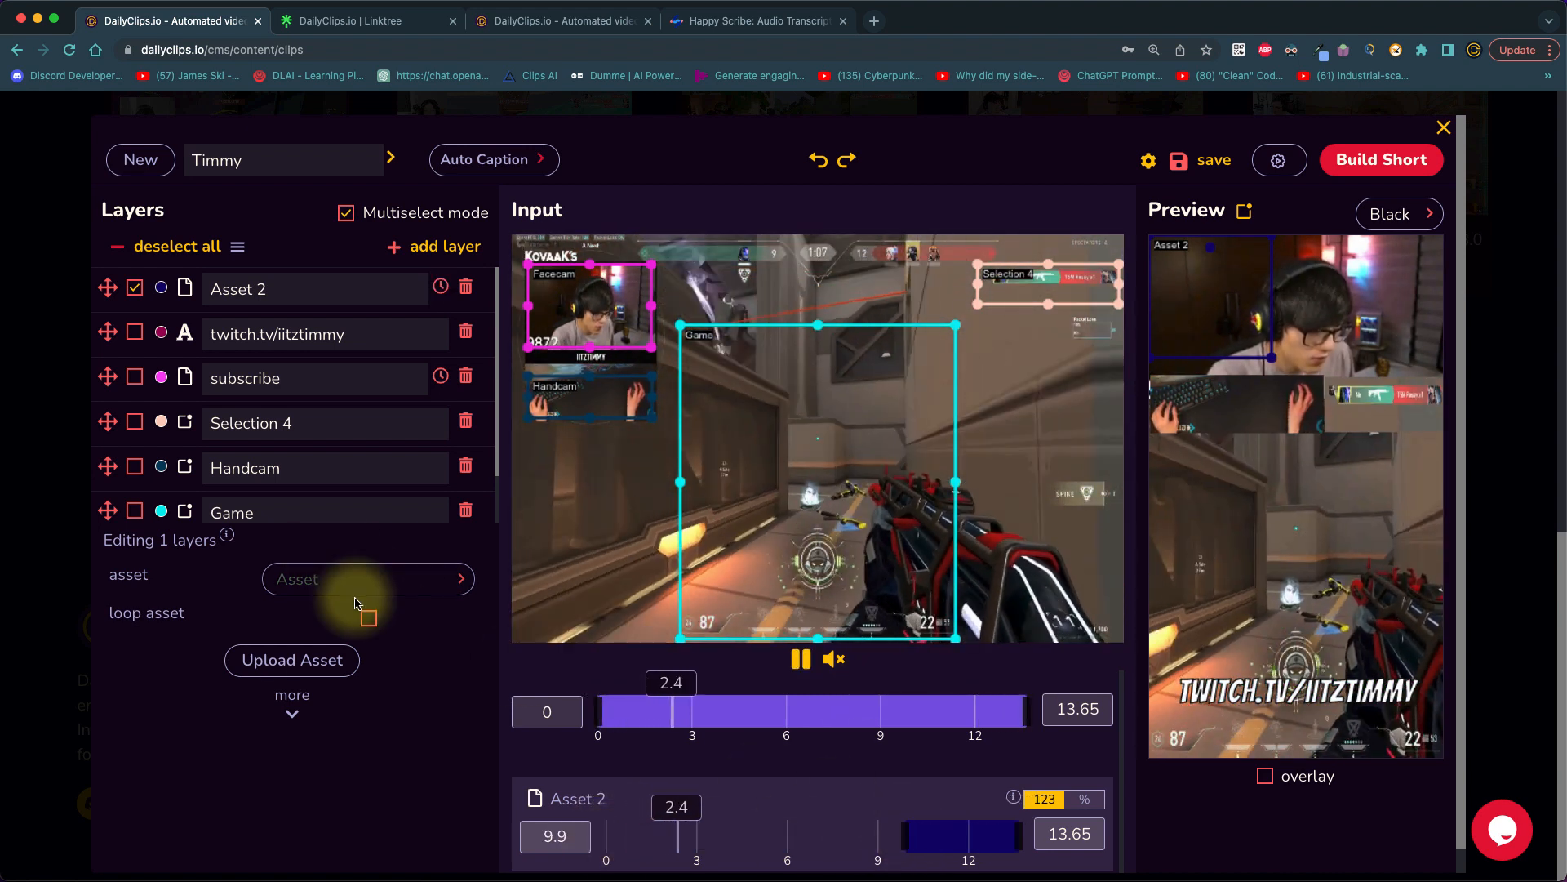
Assign the emoj.grimace asset to the new asset layer.
{"action": "left_click", "coordinate": [361, 593]}
{"action": "type", "text": "gim"}
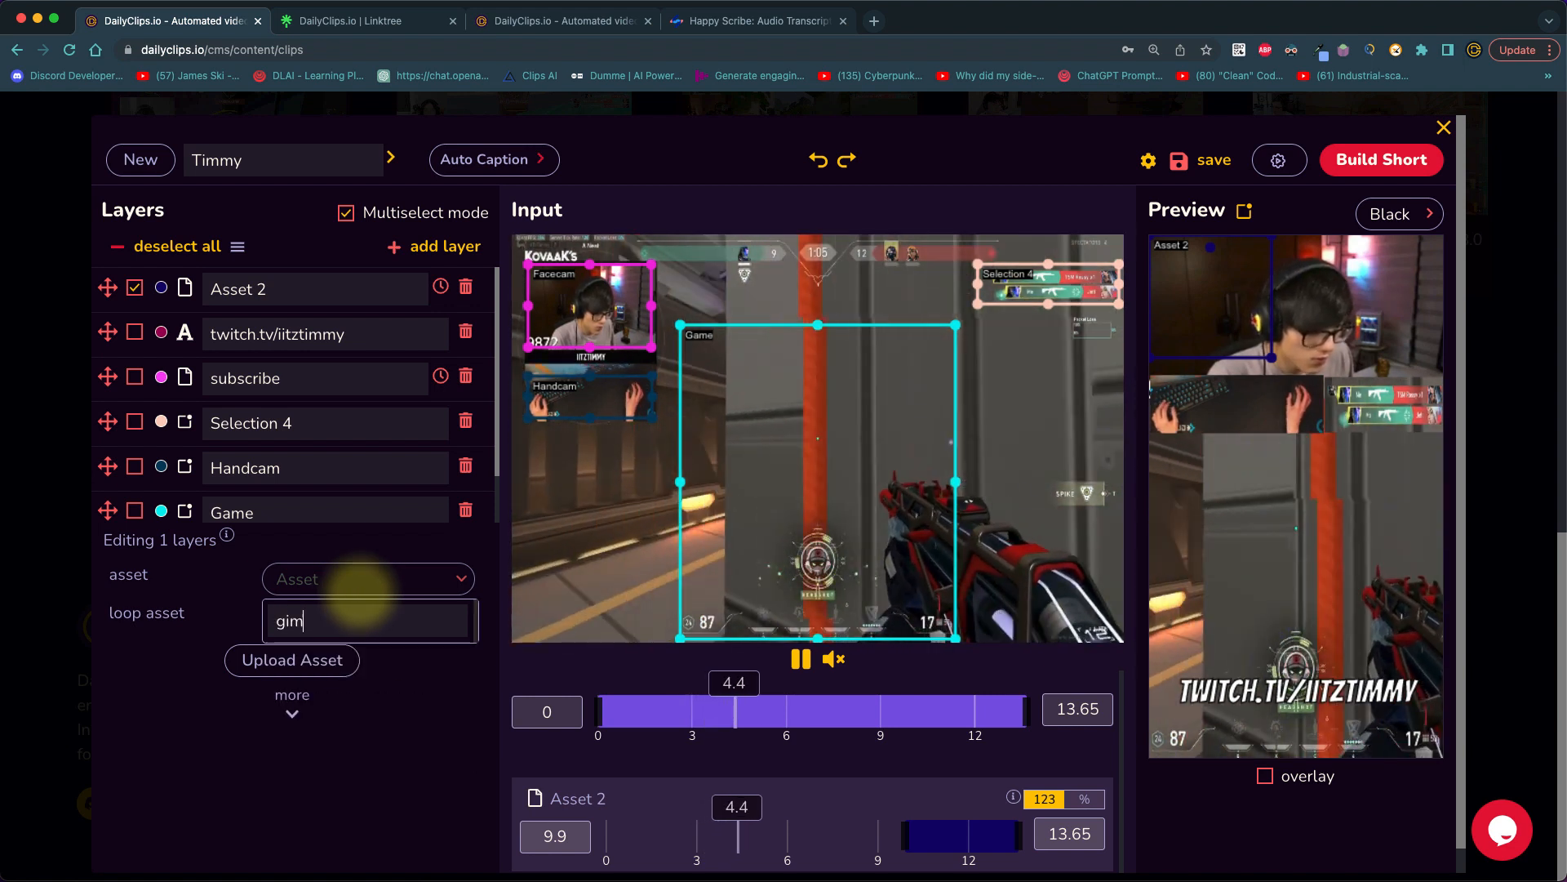
{"action": "key", "text": "BackSpace"}
{"action": "key", "text": "BackSpace"}
{"action": "type", "text": "ri"}
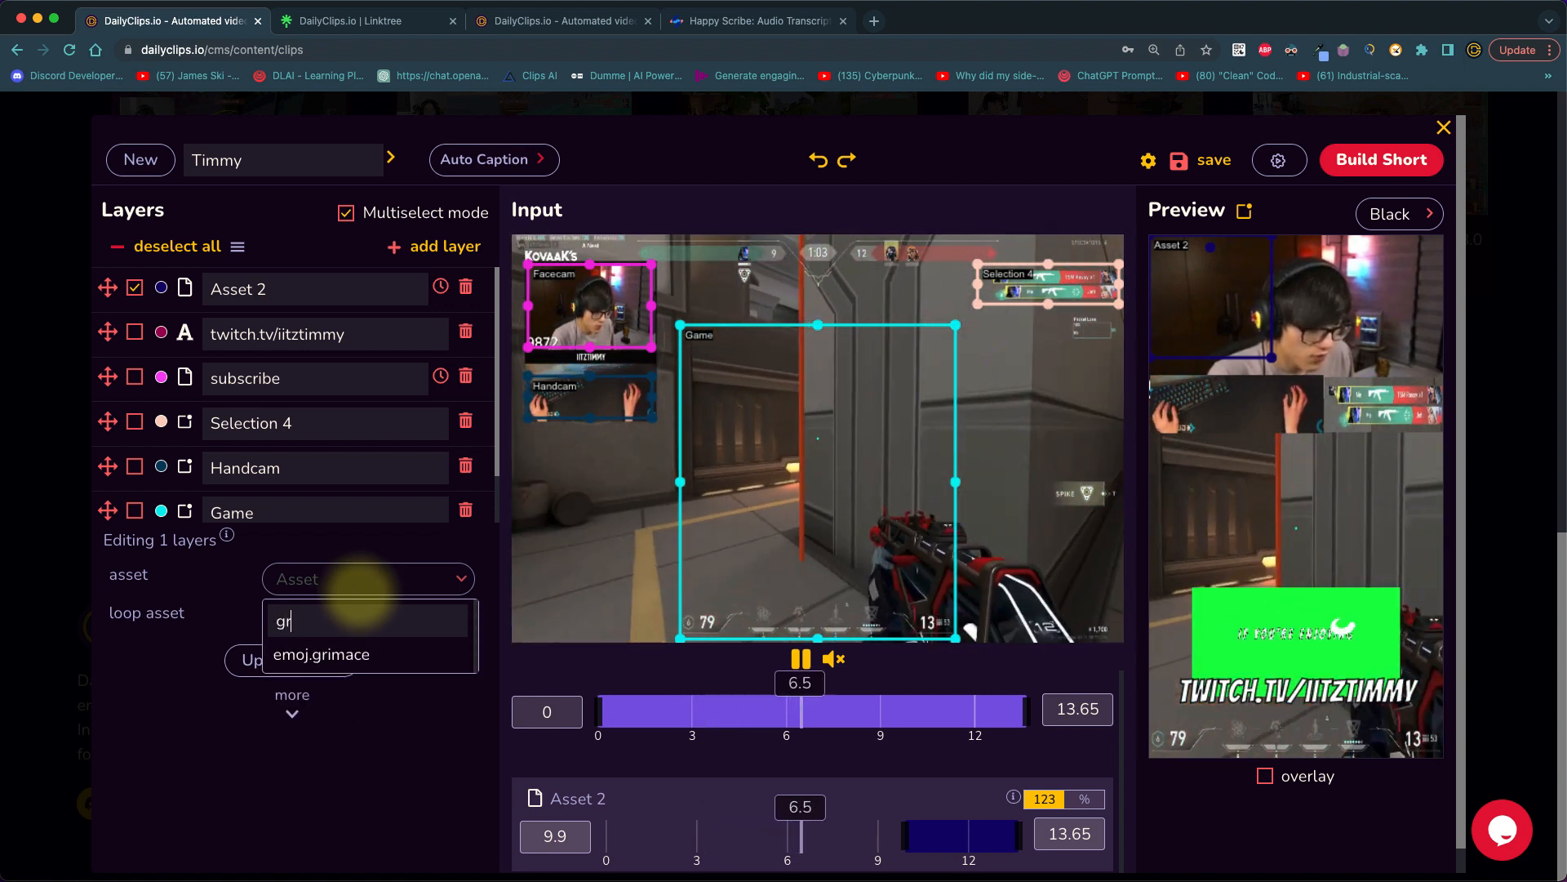
{"action": "left_click", "coordinate": [344, 652]}
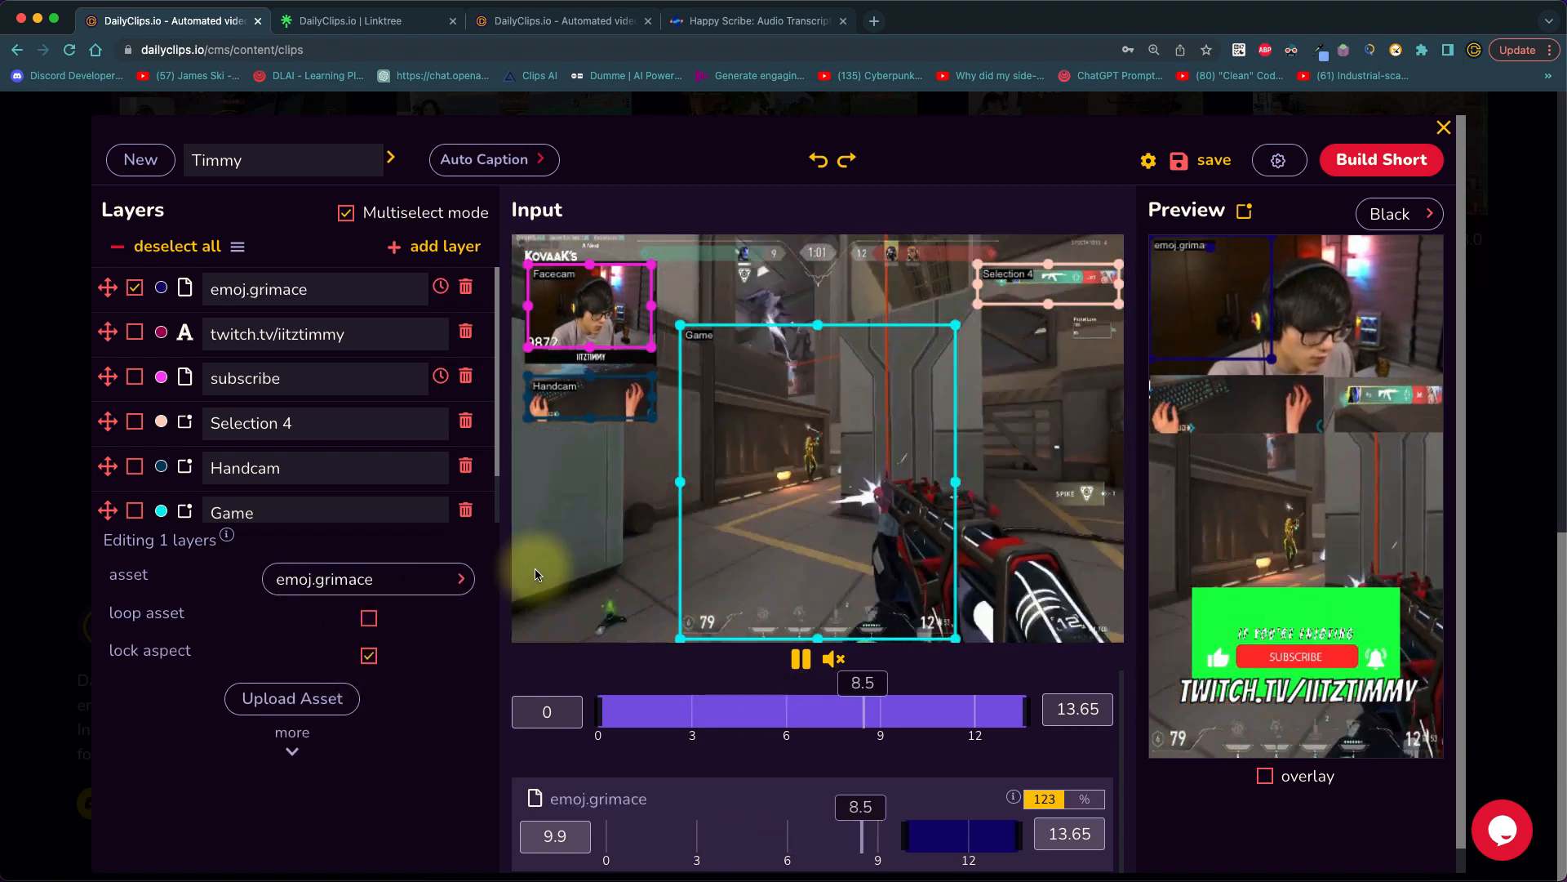
Shrink the grimace emoji and place it just below the kill feed in the preview, play it from 10.2, and save the layout.
{"action": "left_click_drag", "start_coordinate": [1217, 287], "coordinate": [1303, 504]}
{"action": "scroll", "coordinate": [1304, 503], "scroll_direction": "down", "scroll_amount": 5}
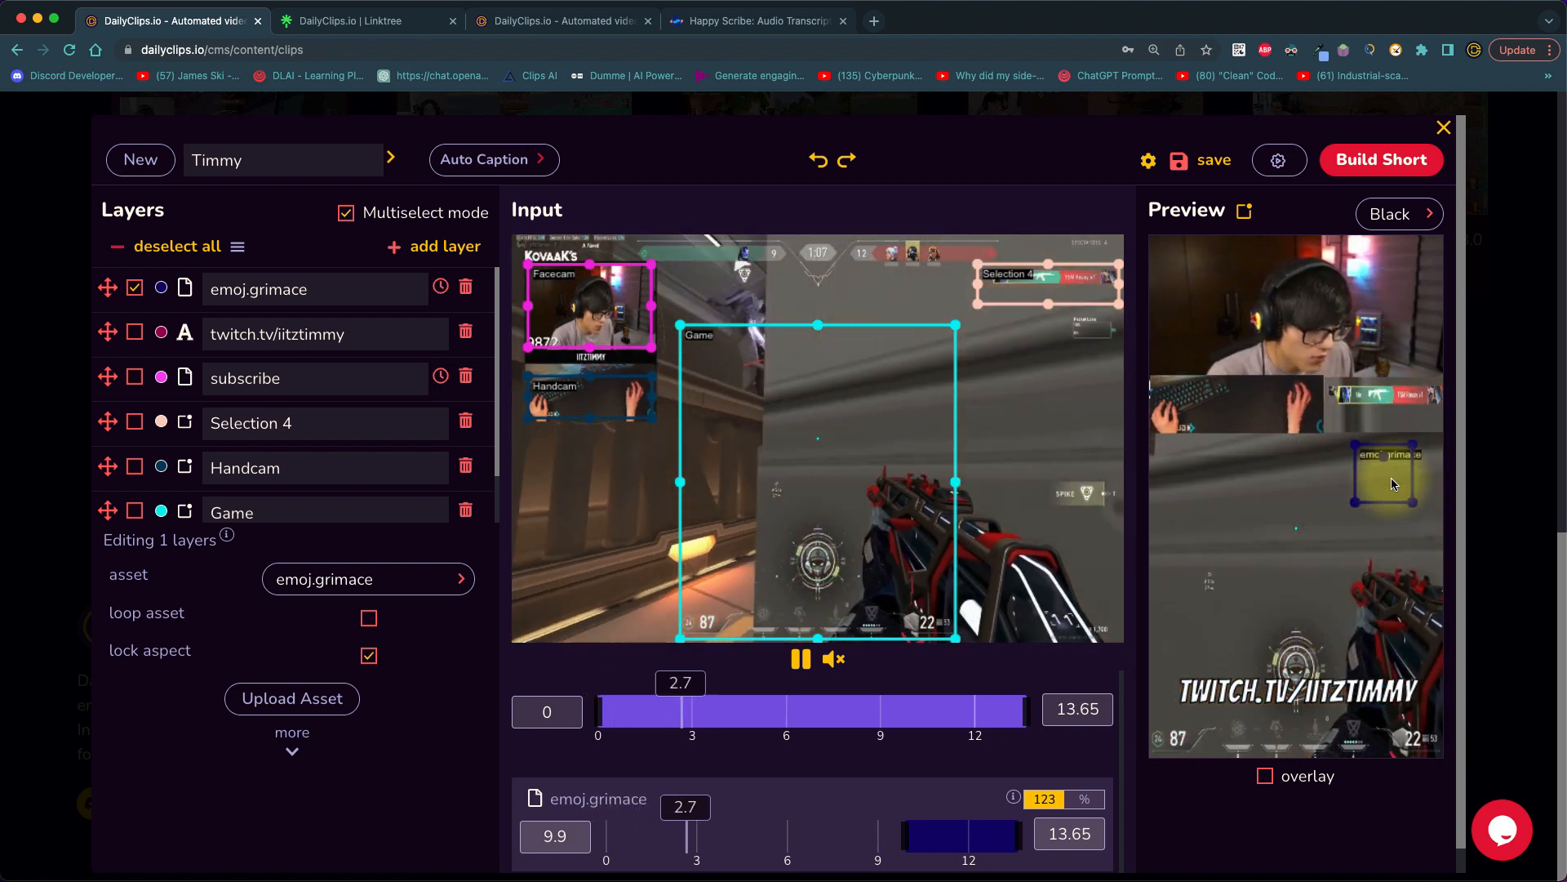
{"action": "left_click_drag", "start_coordinate": [1354, 505], "coordinate": [1342, 521]}
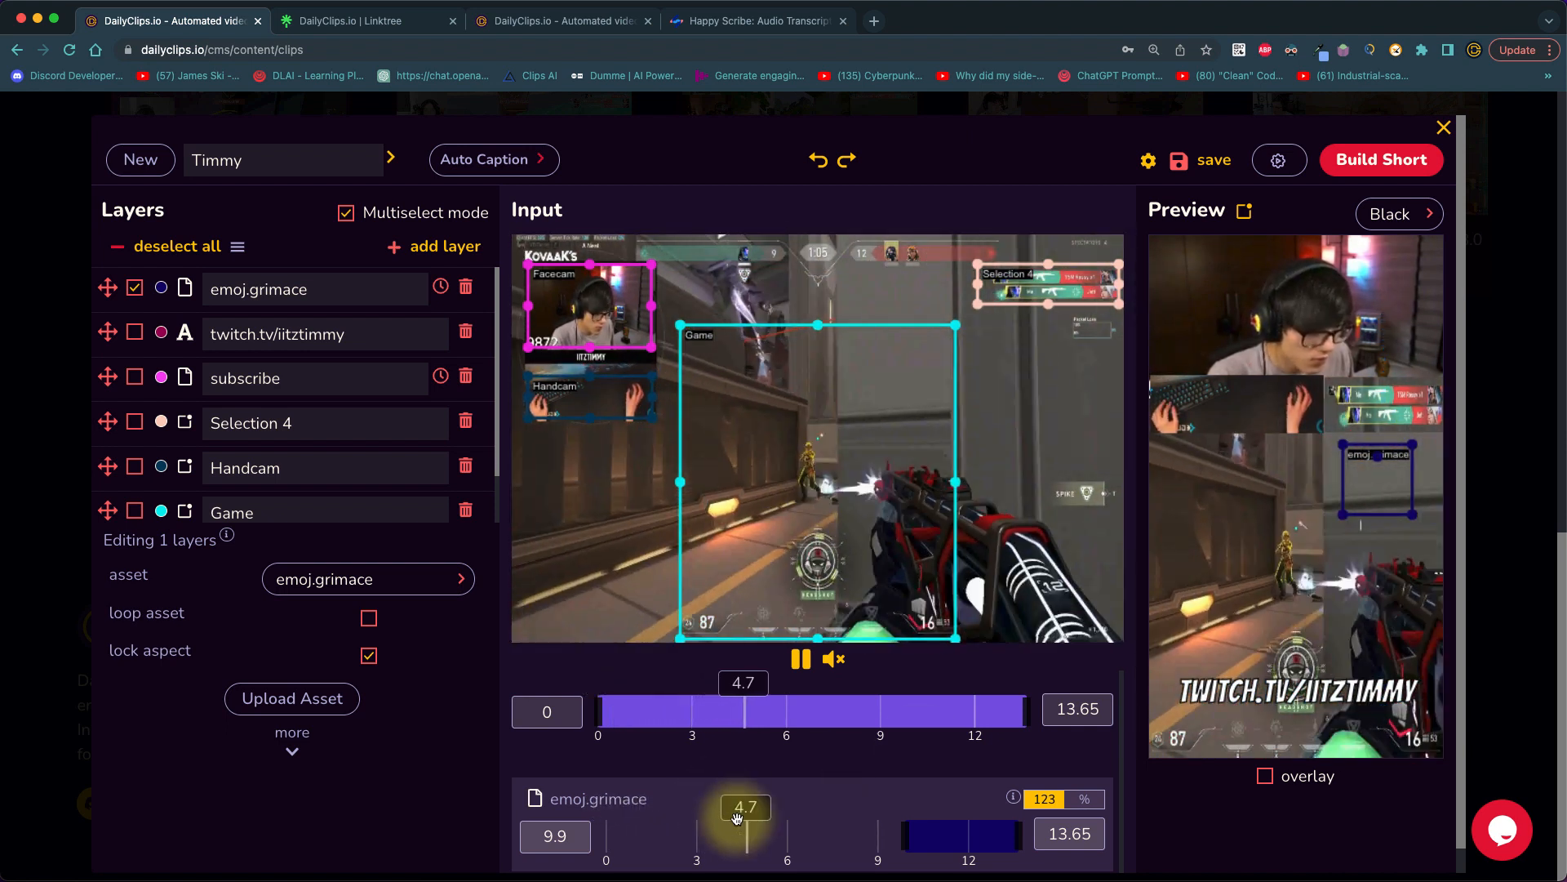
{"action": "left_click_drag", "start_coordinate": [884, 699], "coordinate": [913, 697]}
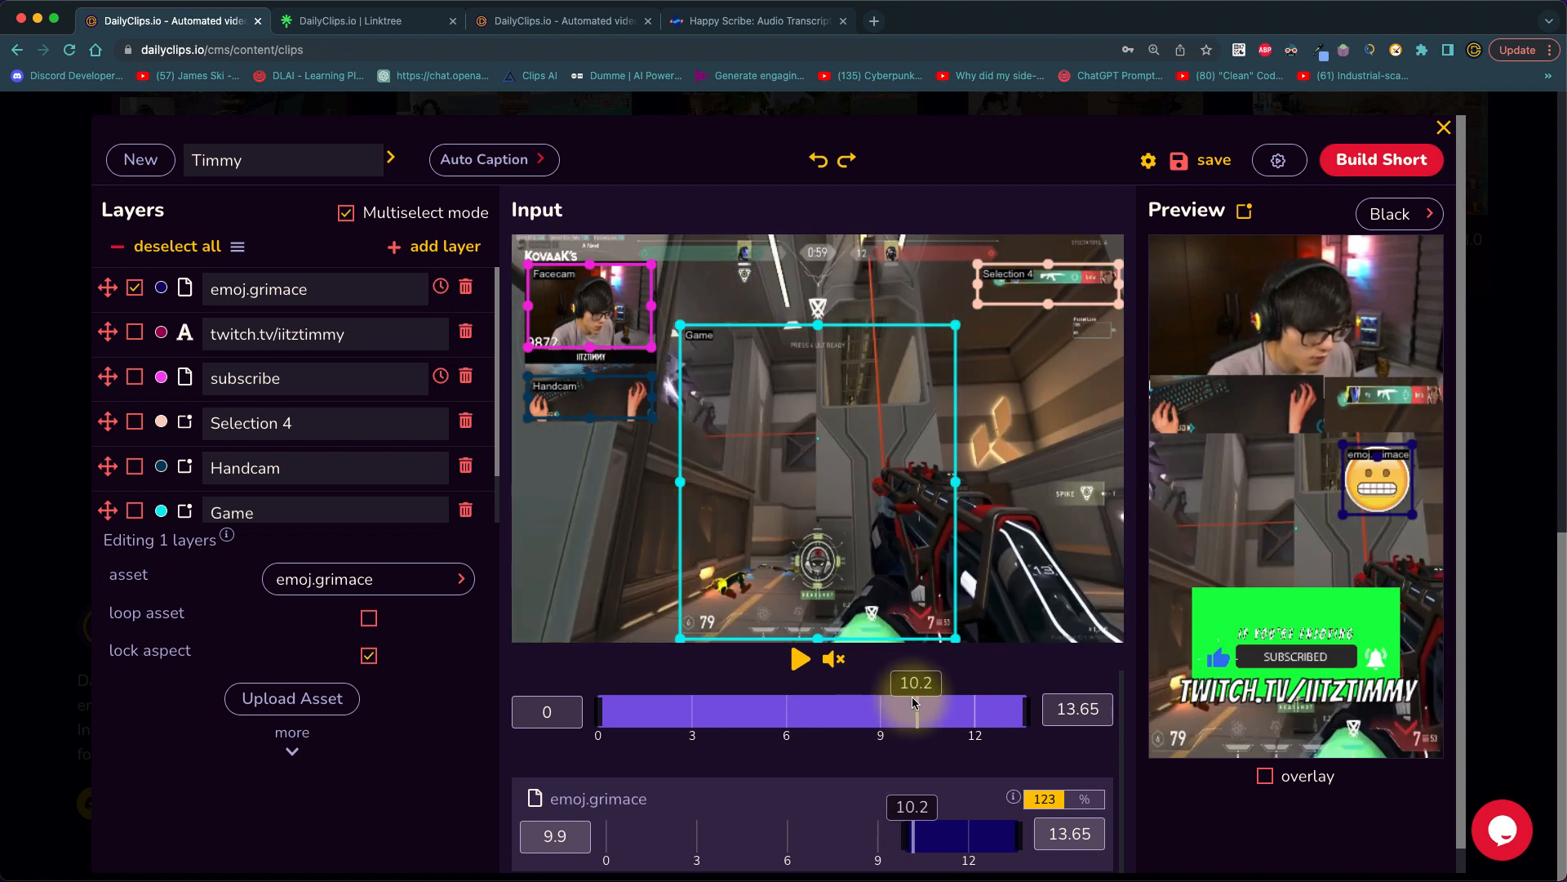
{"action": "left_click", "coordinate": [804, 662]}
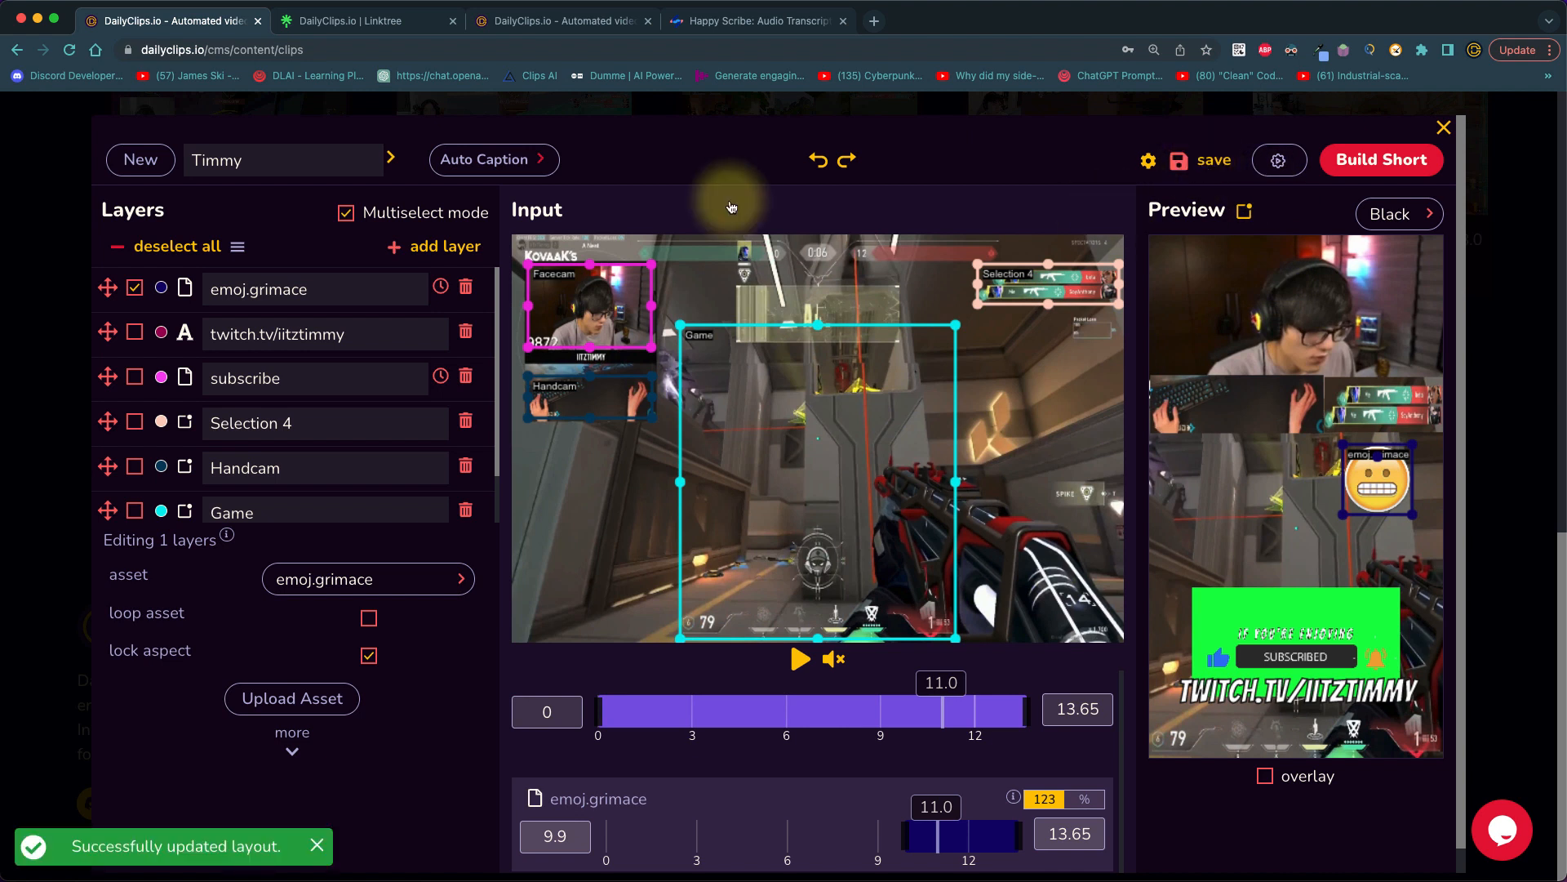
Start a blank layout and reload Timmy to check whether the grimace emoji is part of the saved layout.
{"action": "left_click", "coordinate": [125, 164]}
{"action": "left_click", "coordinate": [307, 170]}
{"action": "left_click", "coordinate": [396, 159]}
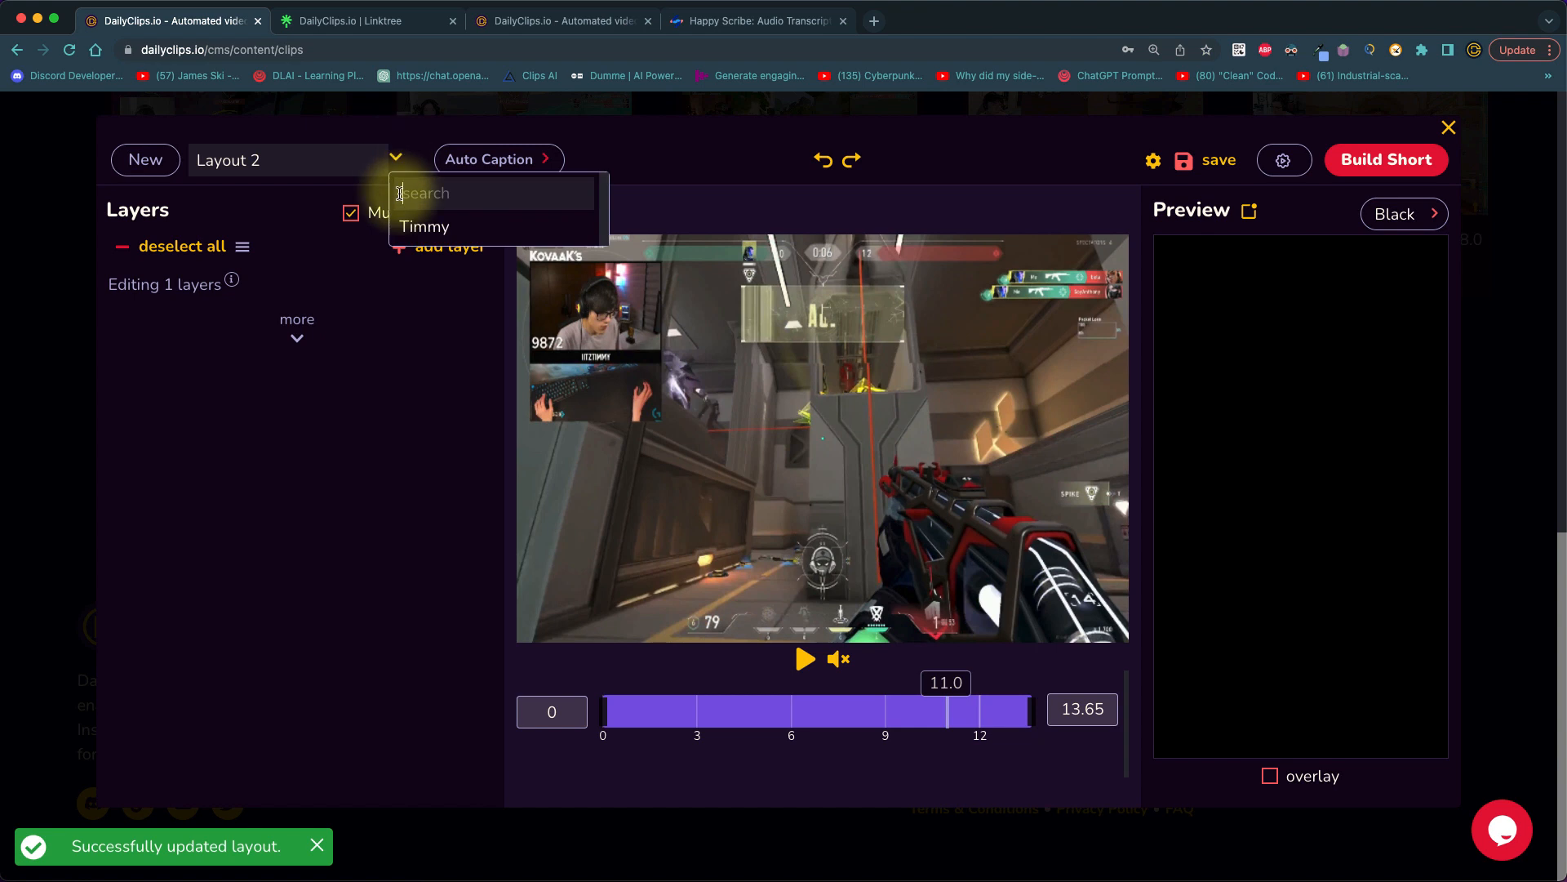
{"action": "left_click", "coordinate": [422, 229]}
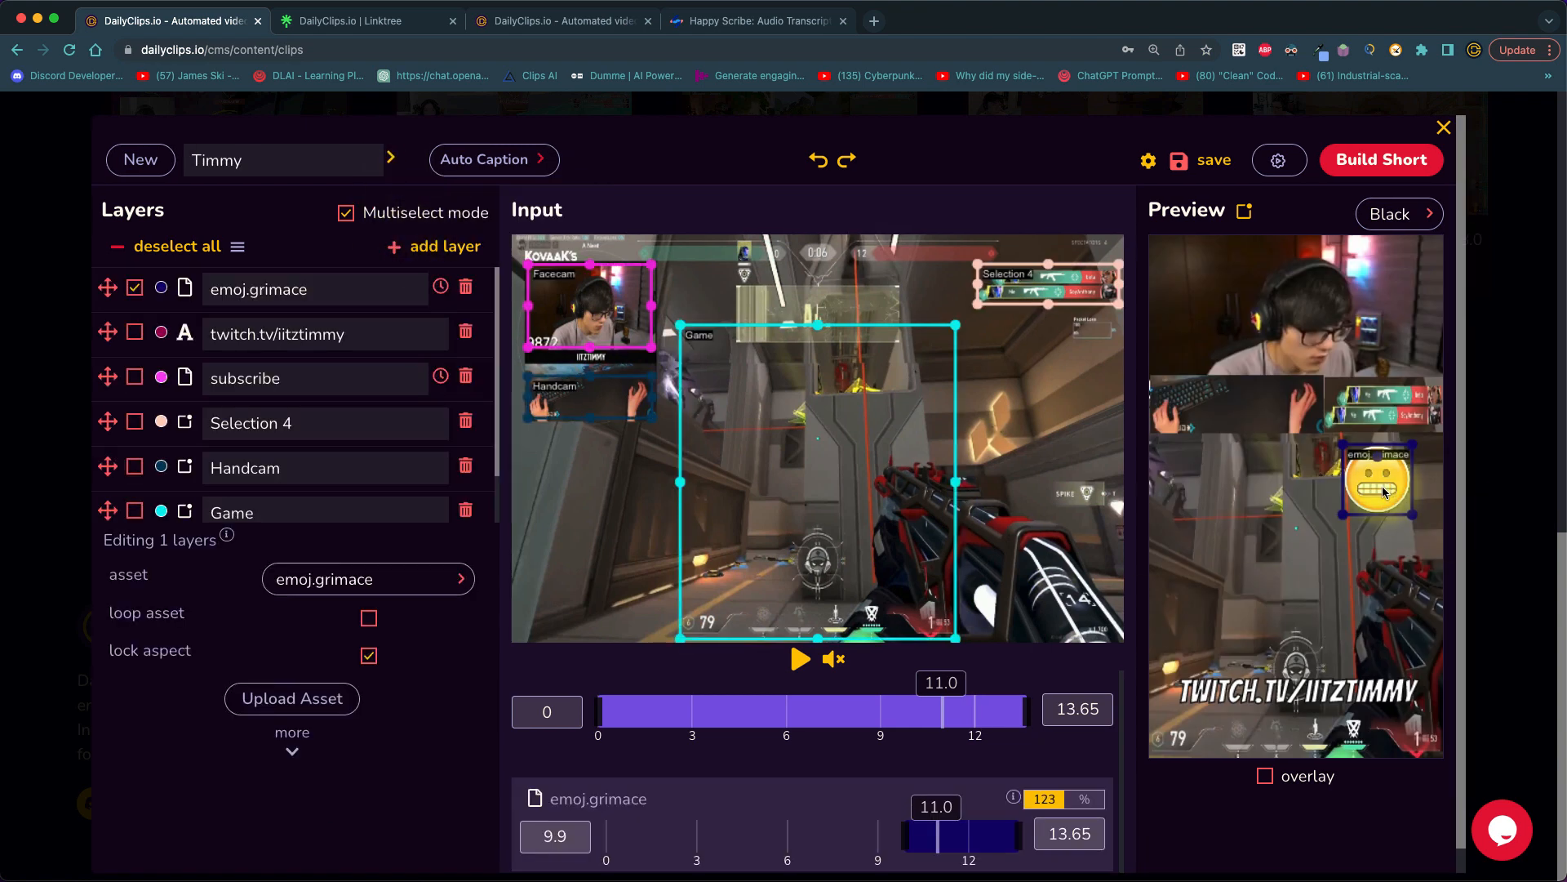
{"action": "left_click", "coordinate": [994, 685]}
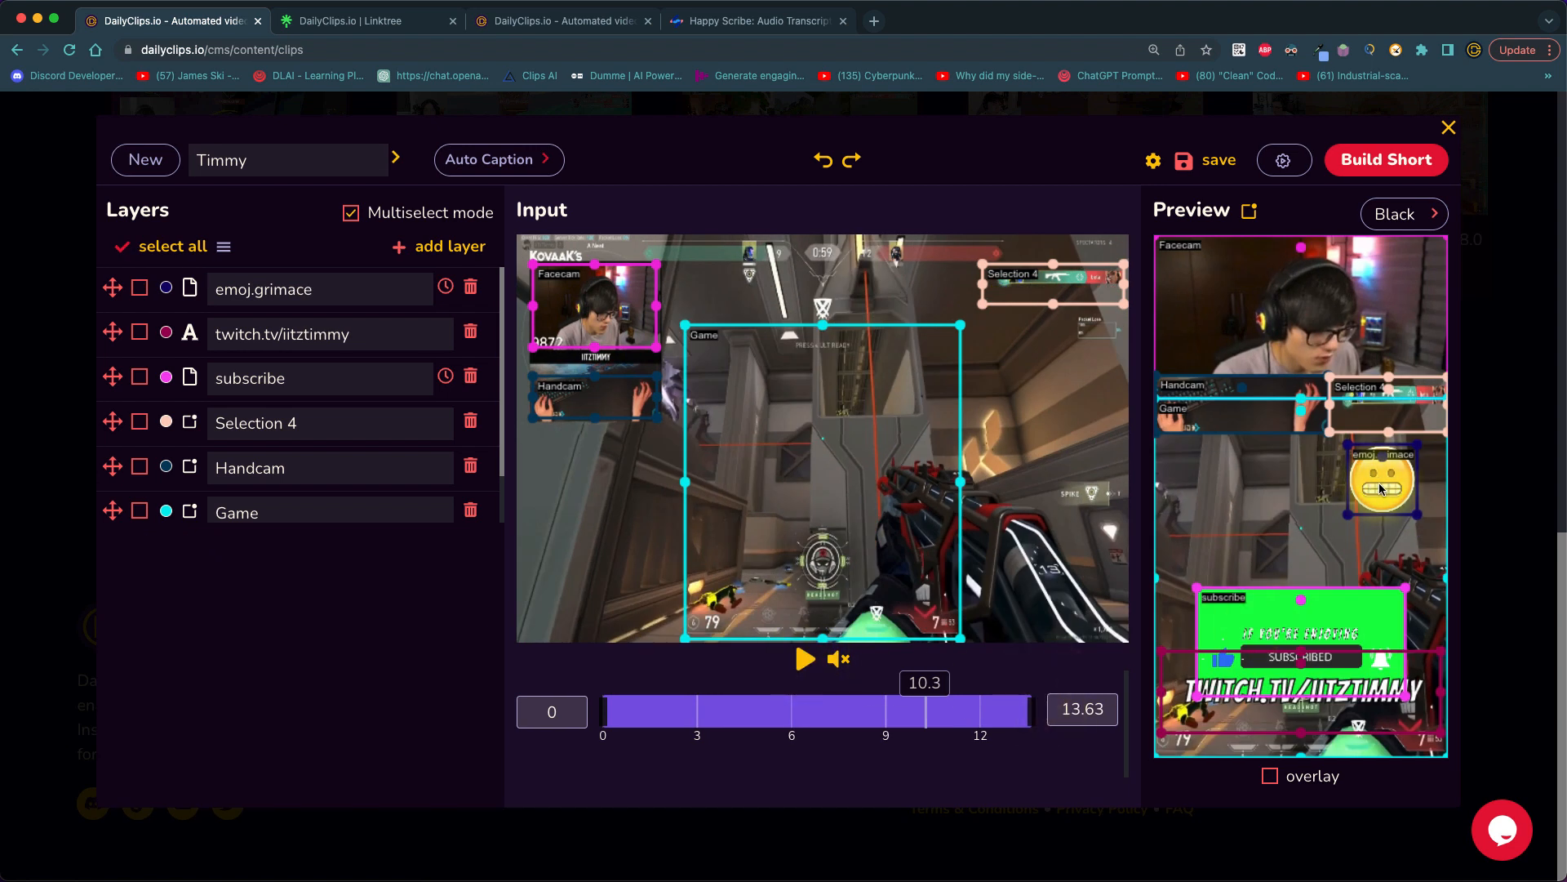
Close the short editor and enable the layout setting that requires layers to be explicitly selected to save to layout.
{"action": "left_click", "coordinate": [1449, 129]}
{"action": "scroll", "coordinate": [330, 449], "scroll_direction": "up", "scroll_amount": 10}
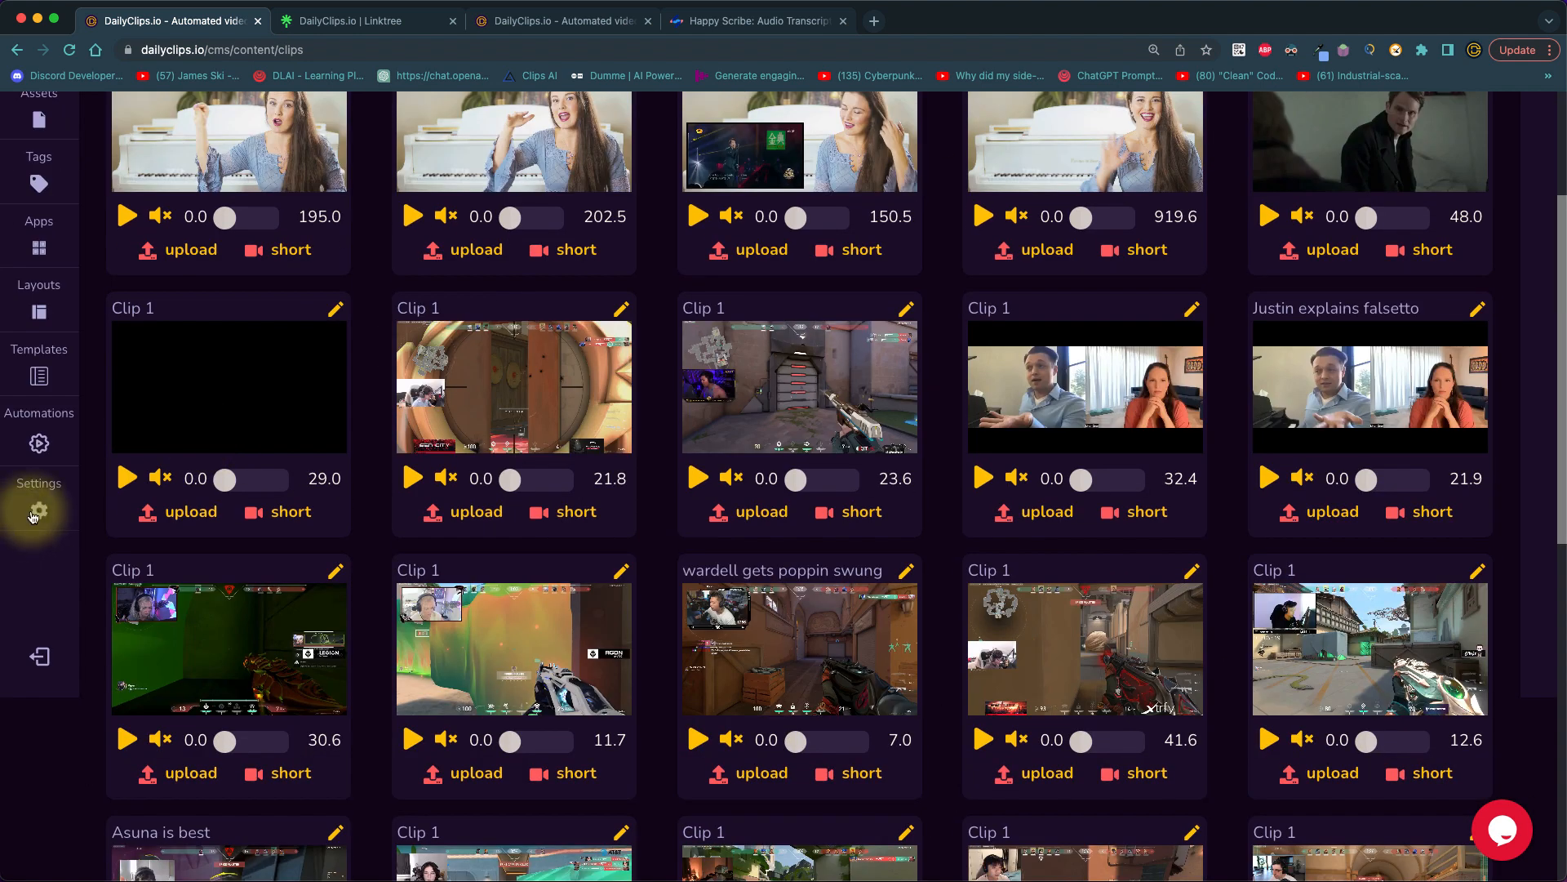
{"action": "left_click", "coordinate": [40, 511]}
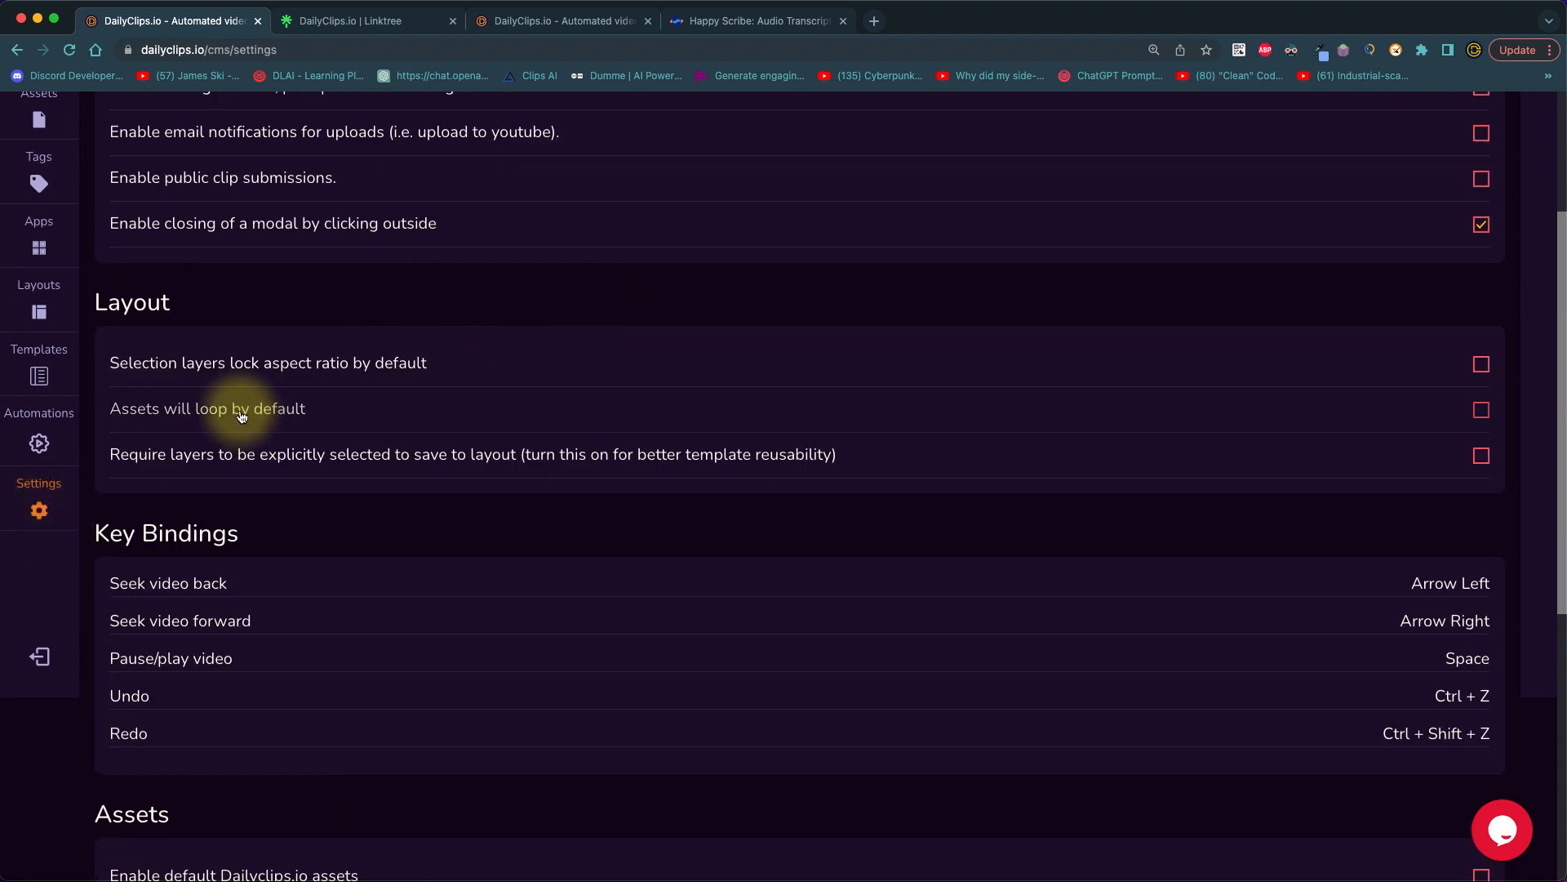
{"action": "scroll", "coordinate": [198, 525], "scroll_direction": "up", "scroll_amount": 3}
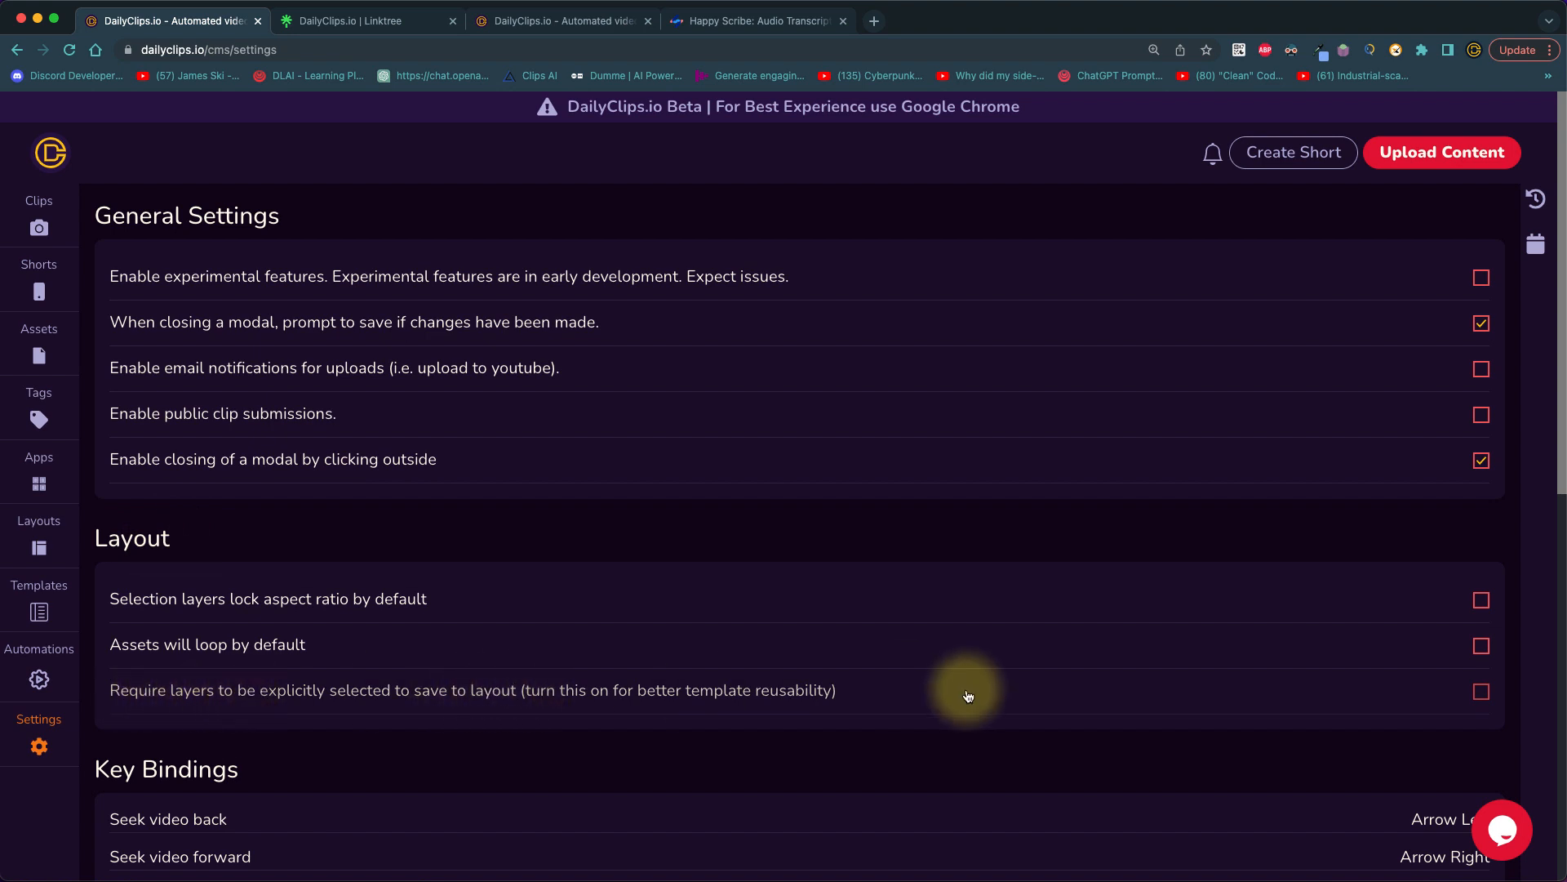
{"action": "left_click", "coordinate": [899, 701]}
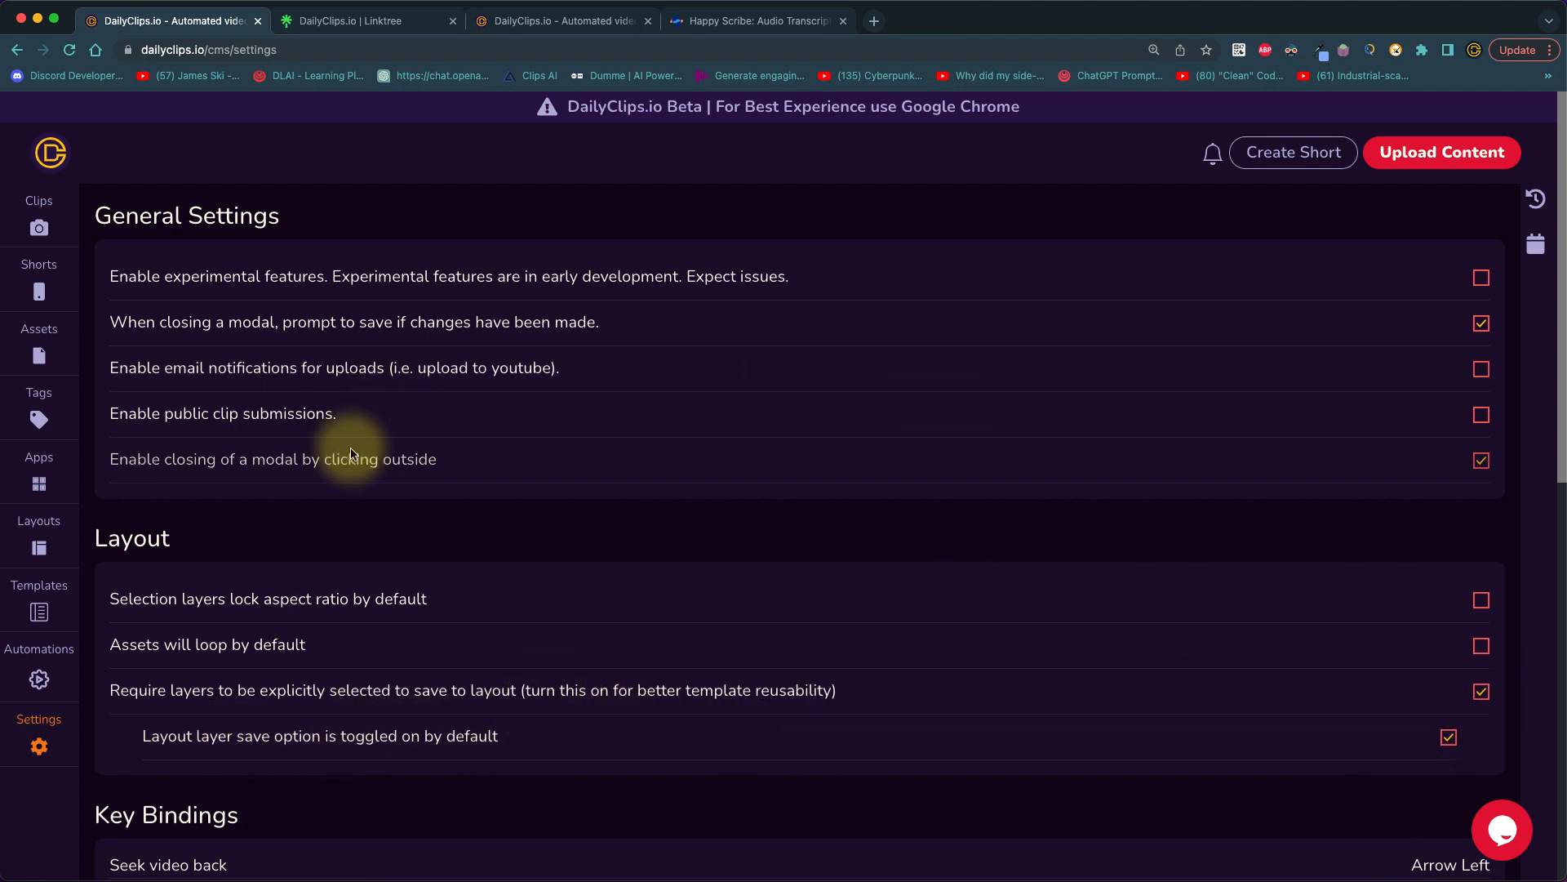
{"action": "scroll", "coordinate": [367, 735], "scroll_direction": "down", "scroll_amount": 2}
{"action": "scroll", "coordinate": [210, 710], "scroll_direction": "up", "scroll_amount": 2}
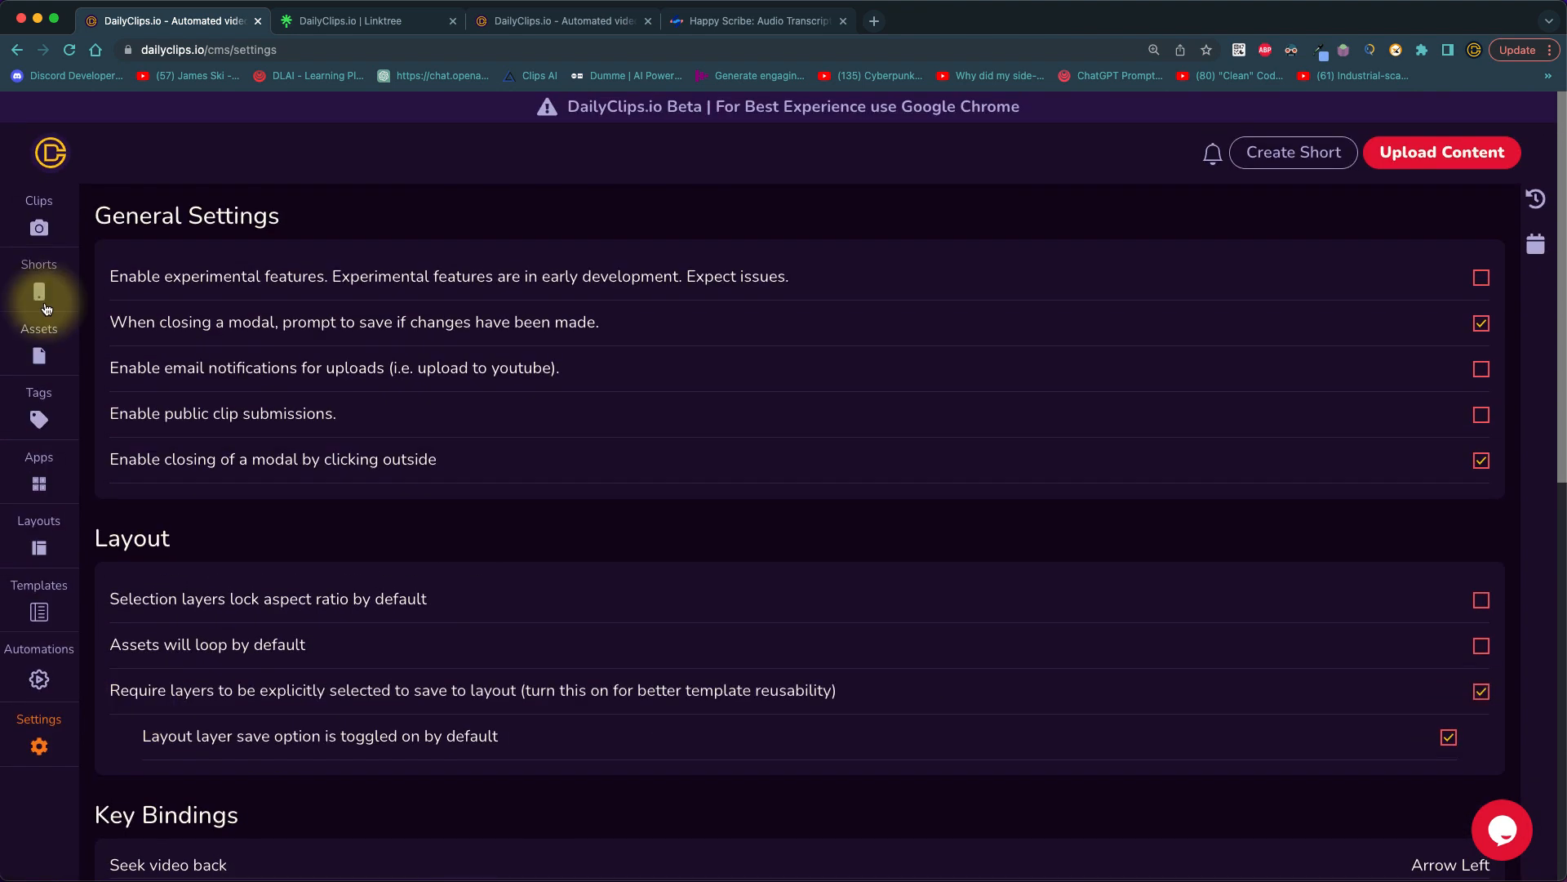
Reopen the 13.6-second clip as a short with the Timmy layout, and save the layout with the emoj.grimace layer excluded.
{"action": "left_click", "coordinate": [39, 245]}
{"action": "scroll", "coordinate": [1021, 572], "scroll_direction": "down", "scroll_amount": 10}
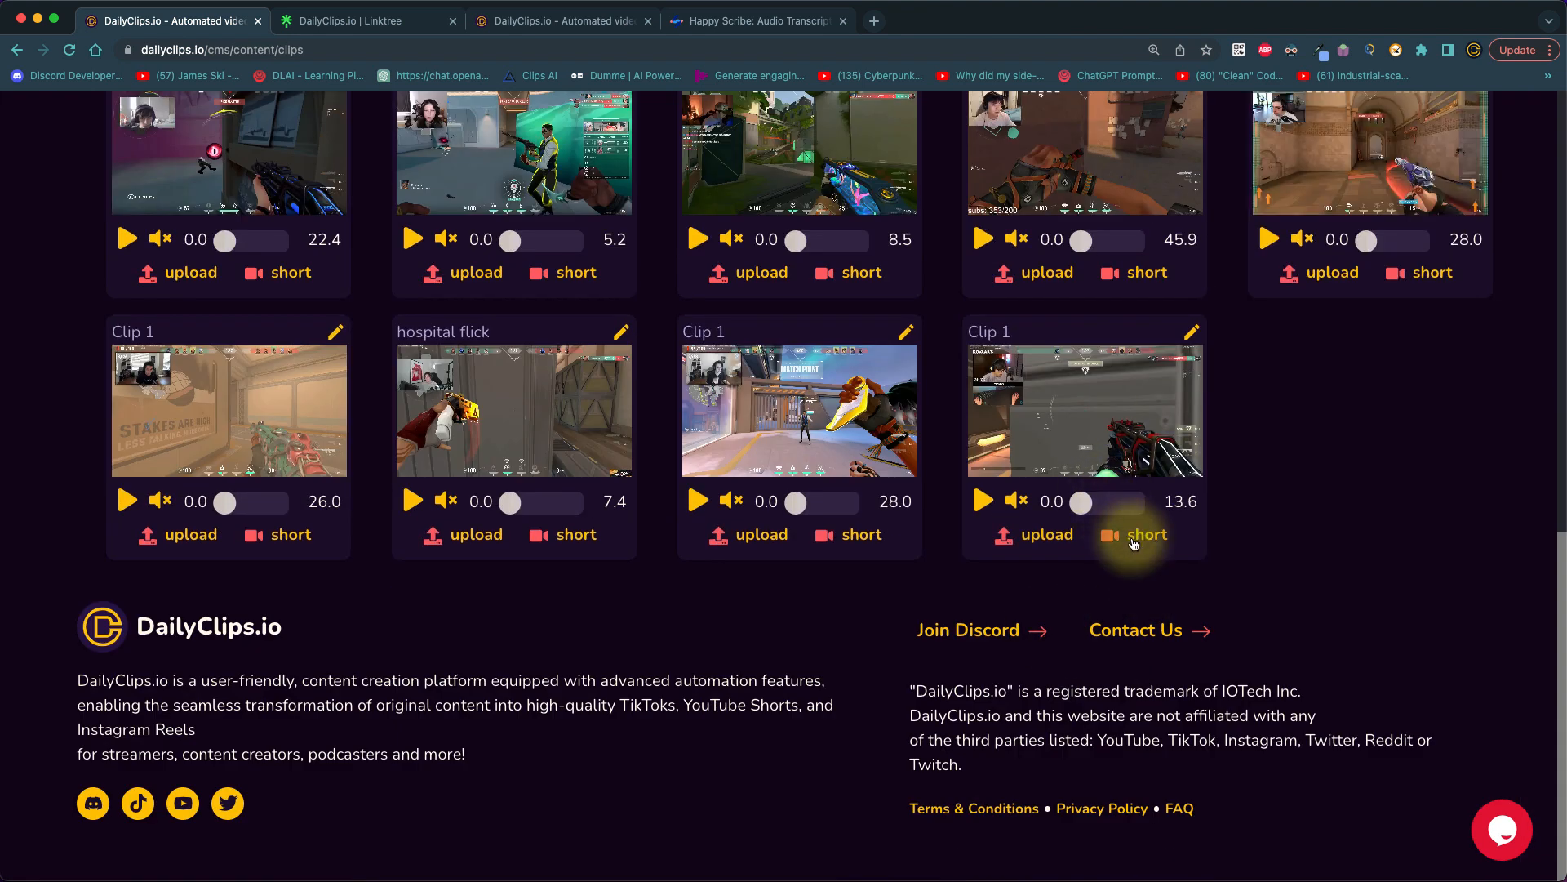
{"action": "left_click", "coordinate": [1143, 535]}
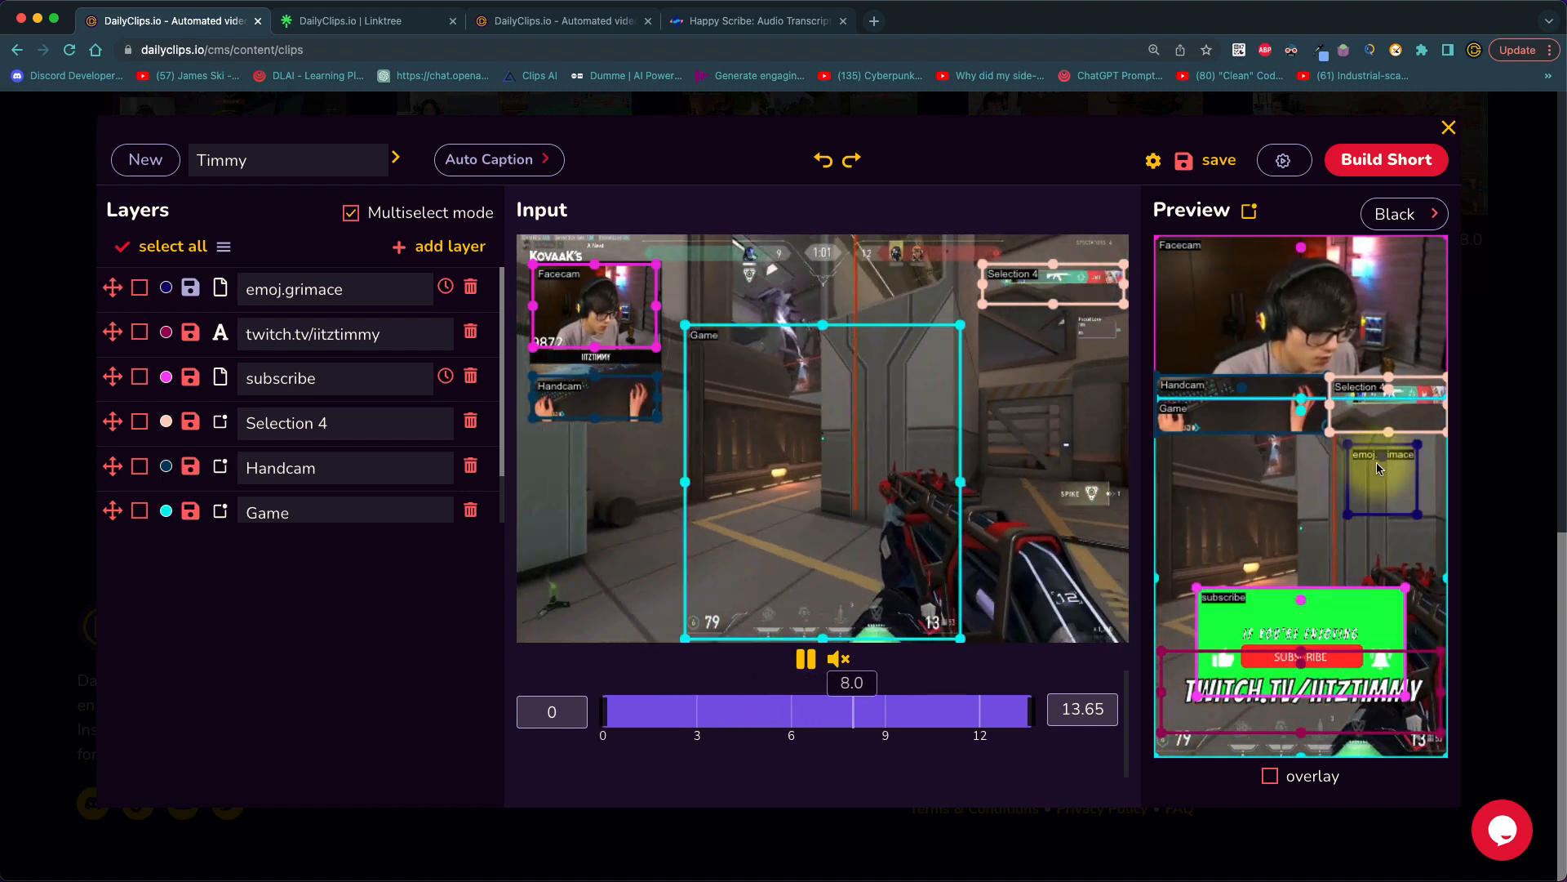
{"action": "left_click", "coordinate": [1207, 161]}
Switch to a blank layout, load Timmy again, and review which layers the saved layout contains.
{"action": "left_click", "coordinate": [396, 157]}
{"action": "left_click", "coordinate": [446, 226]}
{"action": "left_click", "coordinate": [159, 158]}
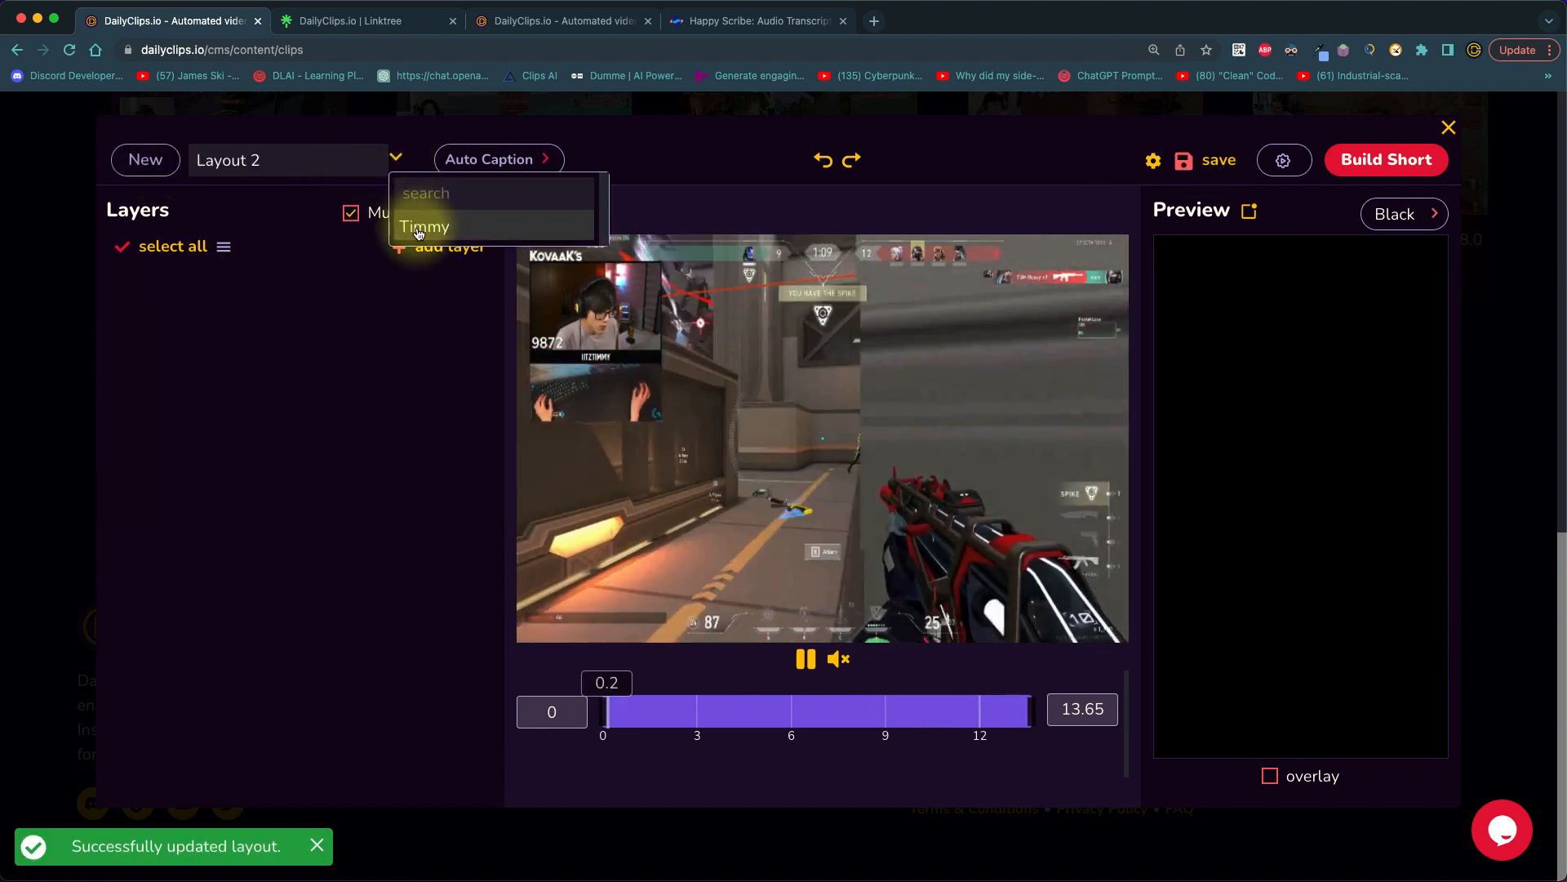
{"action": "left_click", "coordinate": [423, 228]}
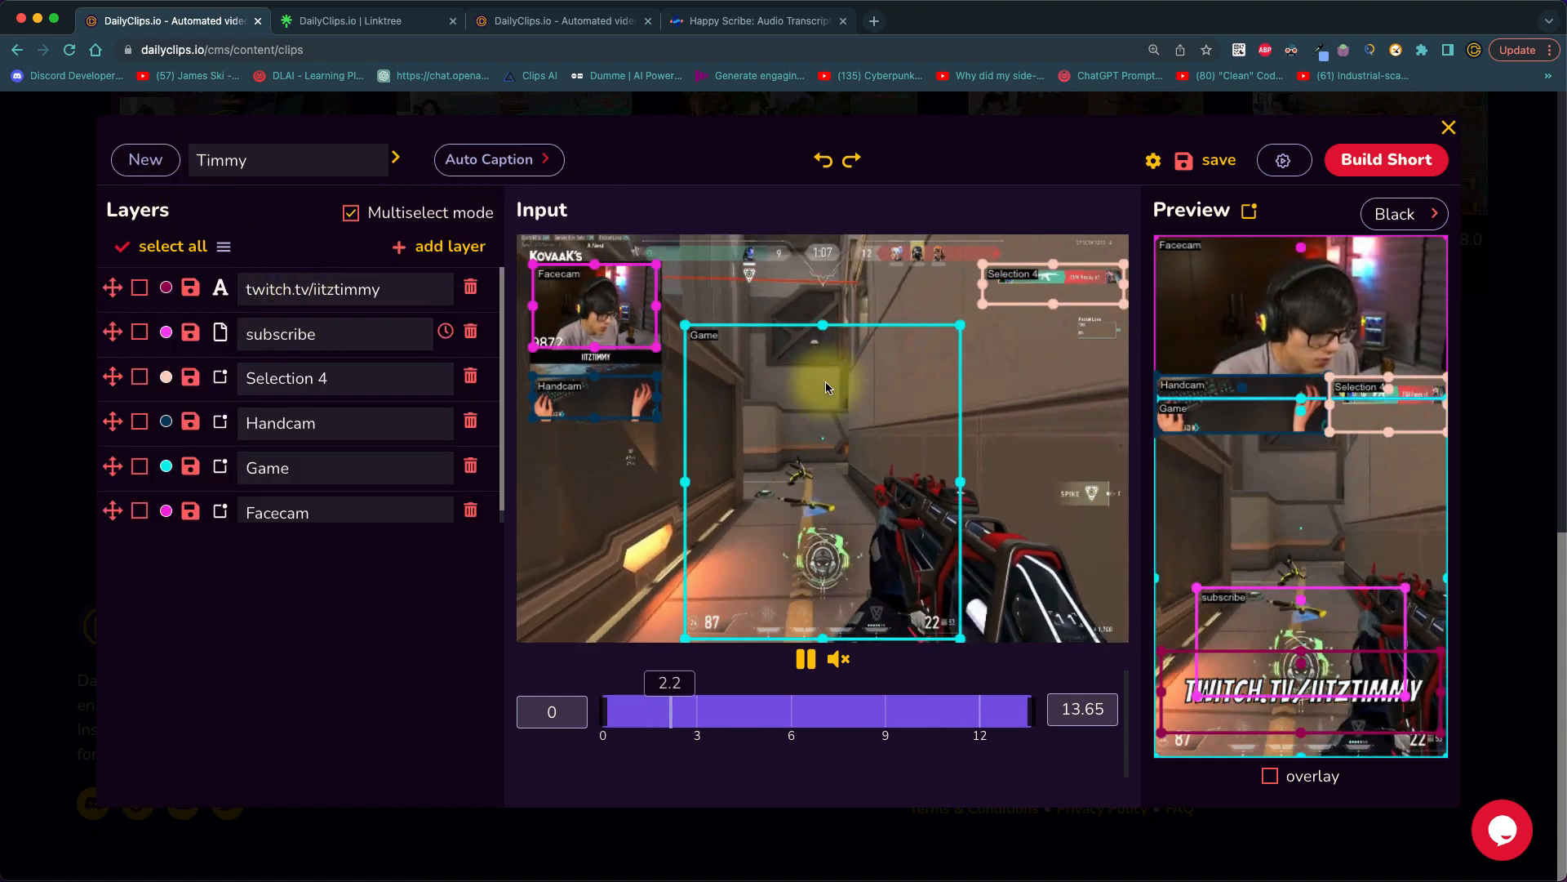
{"action": "scroll", "coordinate": [269, 380], "scroll_direction": "up", "scroll_amount": 1}
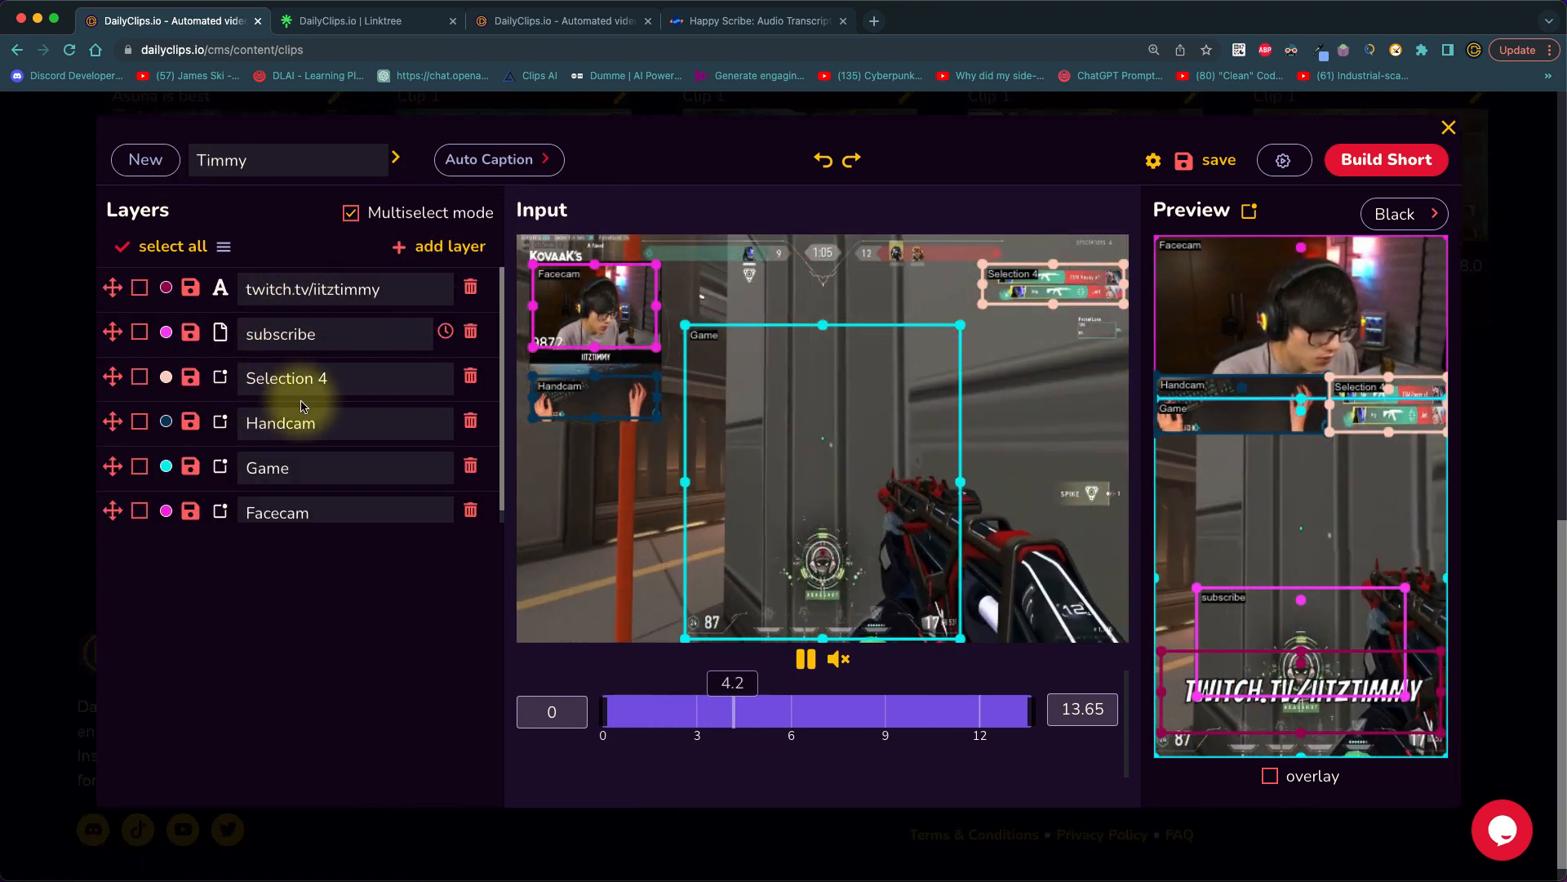
{"action": "scroll", "coordinate": [316, 424], "scroll_direction": "down", "scroll_amount": 1}
{"action": "scroll", "coordinate": [306, 425], "scroll_direction": "up", "scroll_amount": 1}
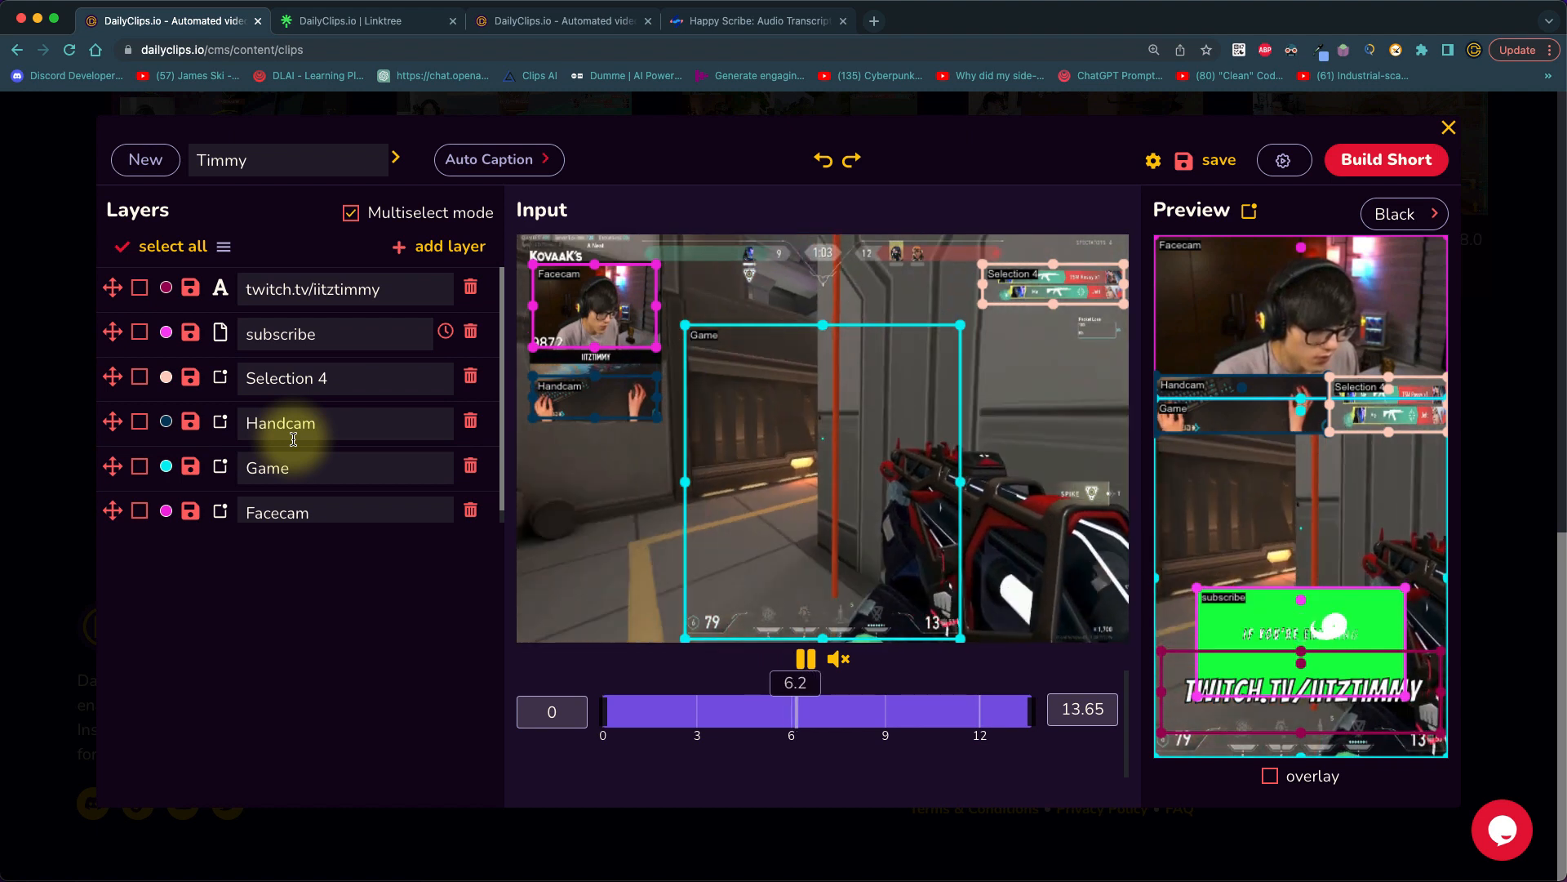